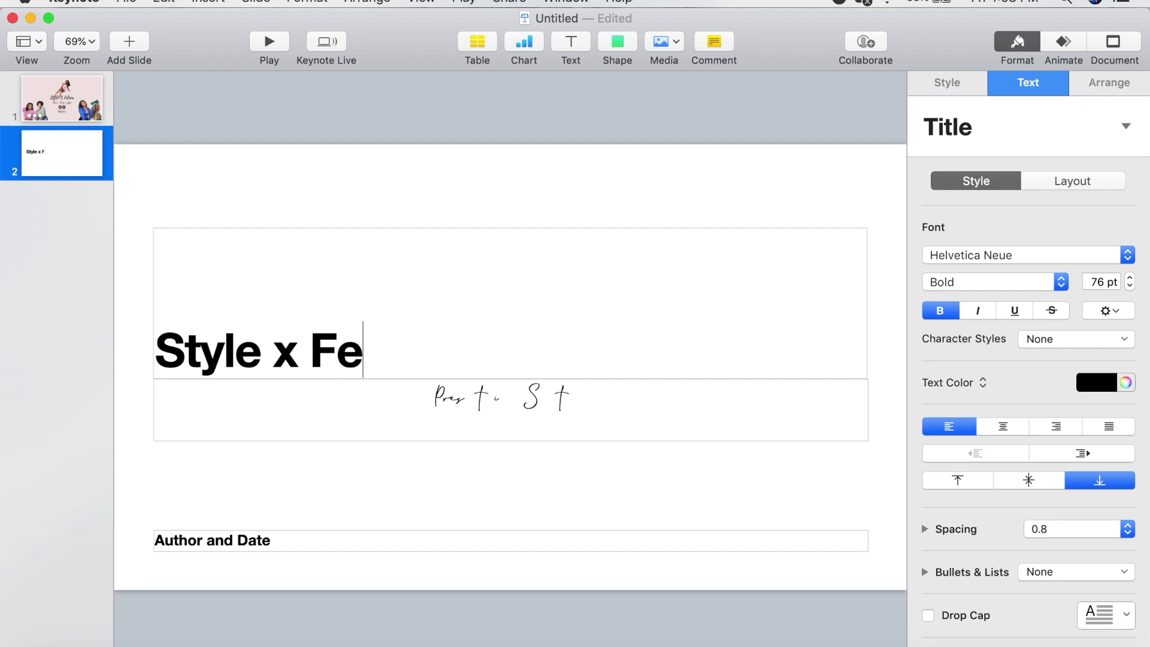
Complete slide 2's title as 'Style x Felicia', set it in the Honey font, and centre it.
text(cia)
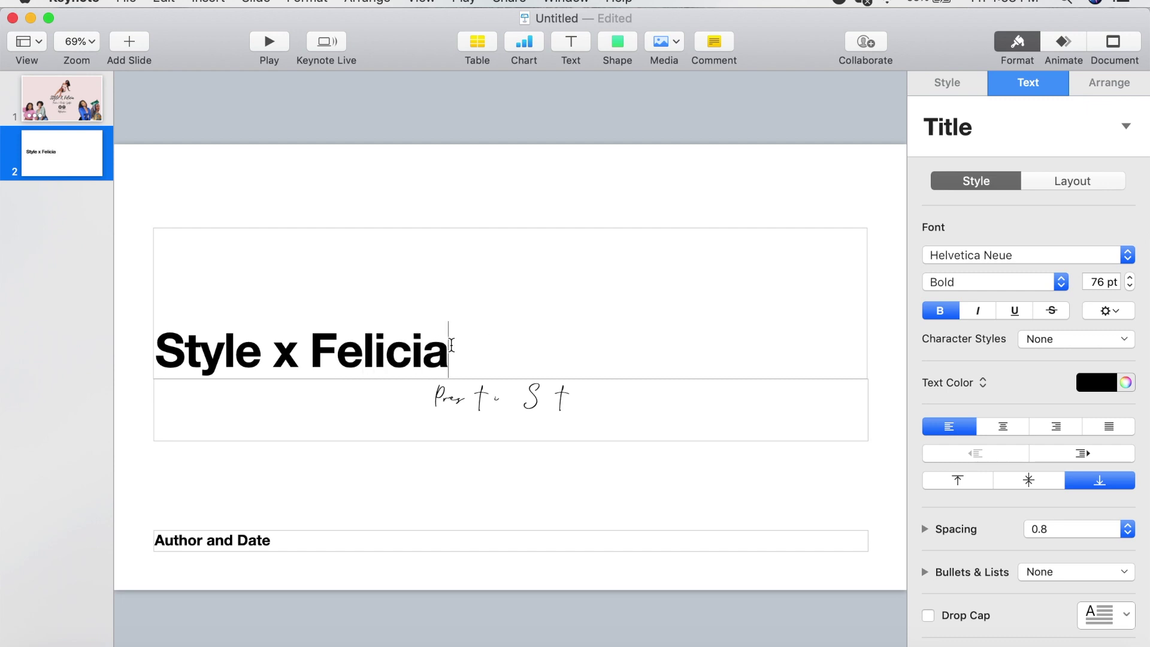
drag(470, 342, 157, 345)
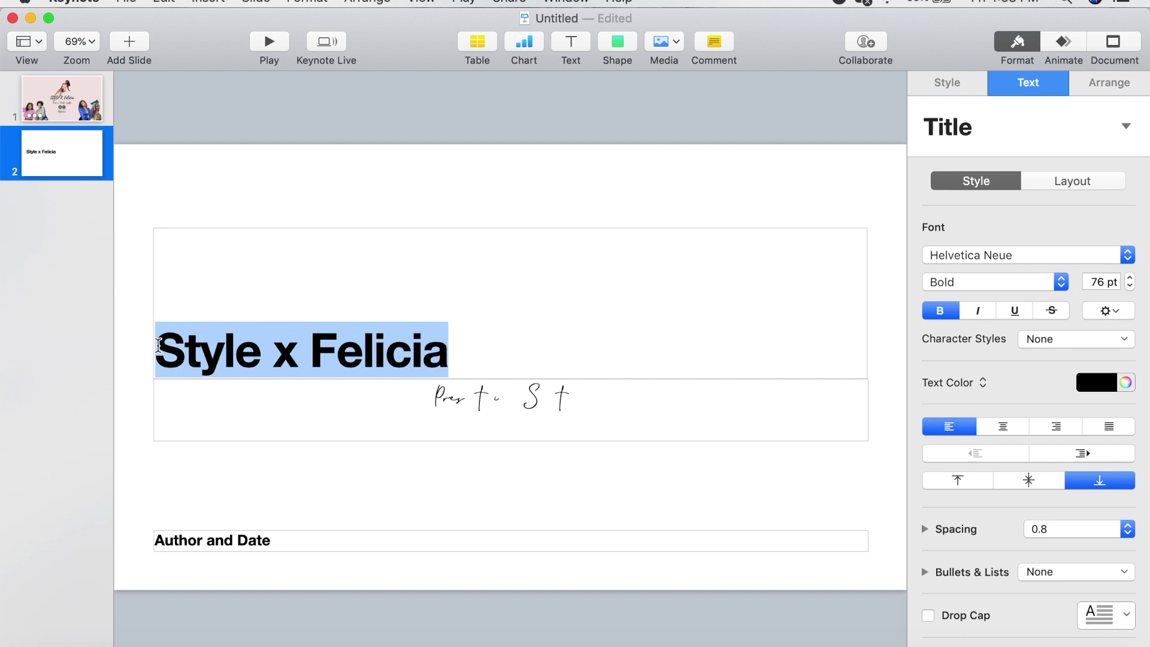
click(972, 256)
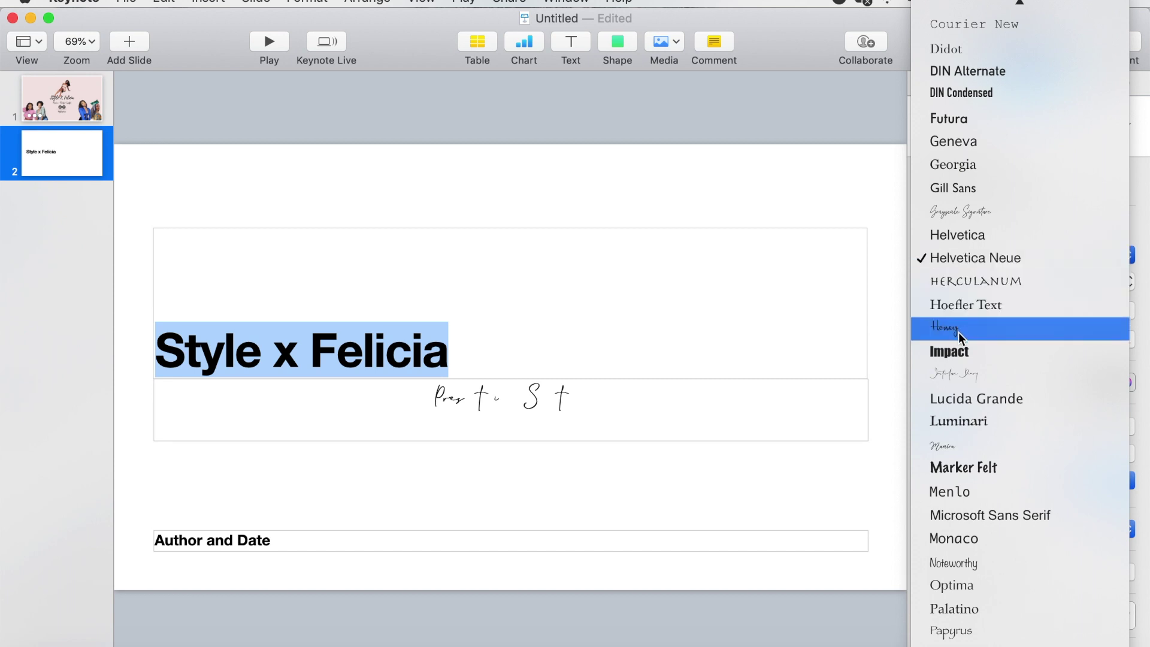
click(958, 333)
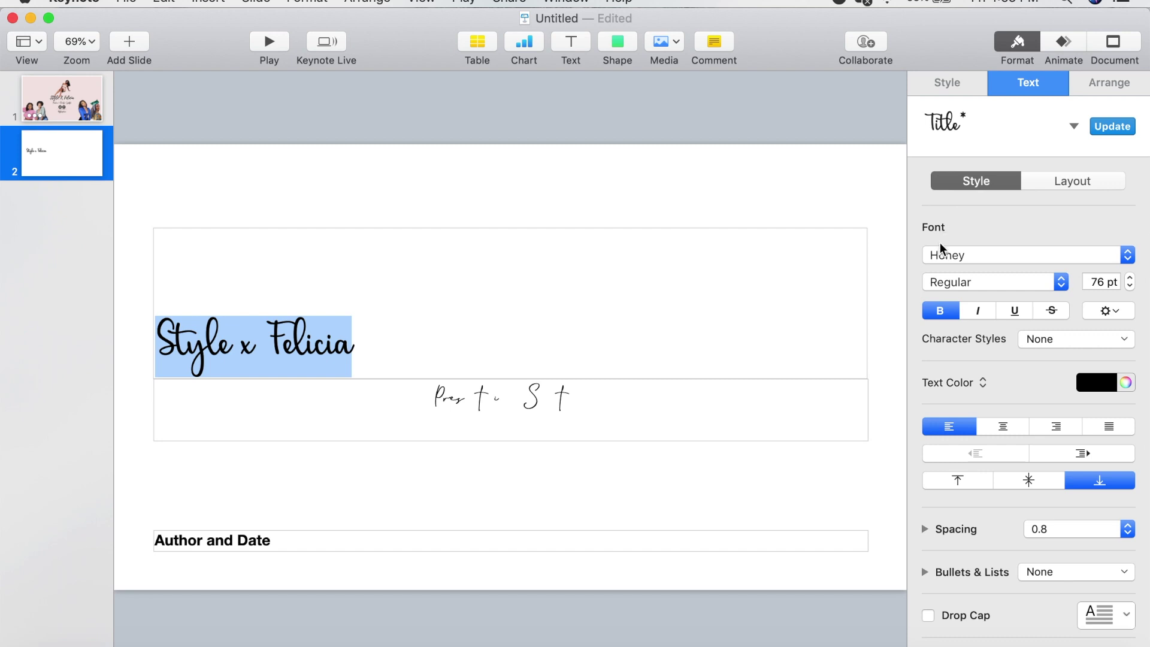
click(999, 429)
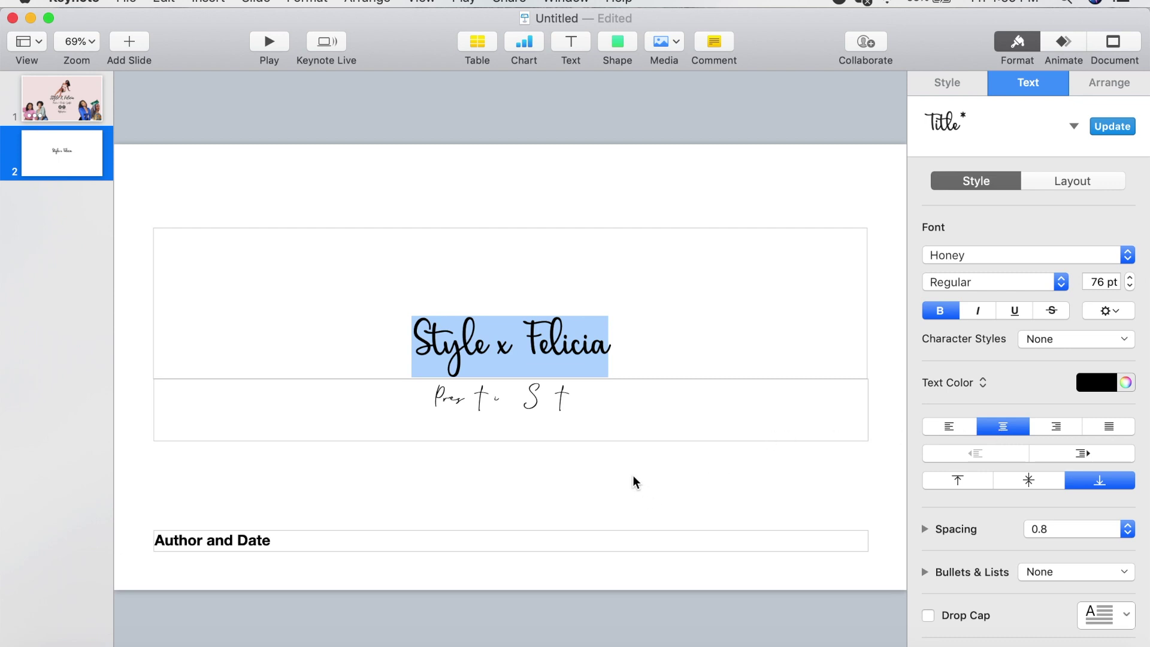
Type 'Fashion | Beauty | Lifestyle' into the subtitle placeholder under the title.
click(577, 400)
click(531, 406)
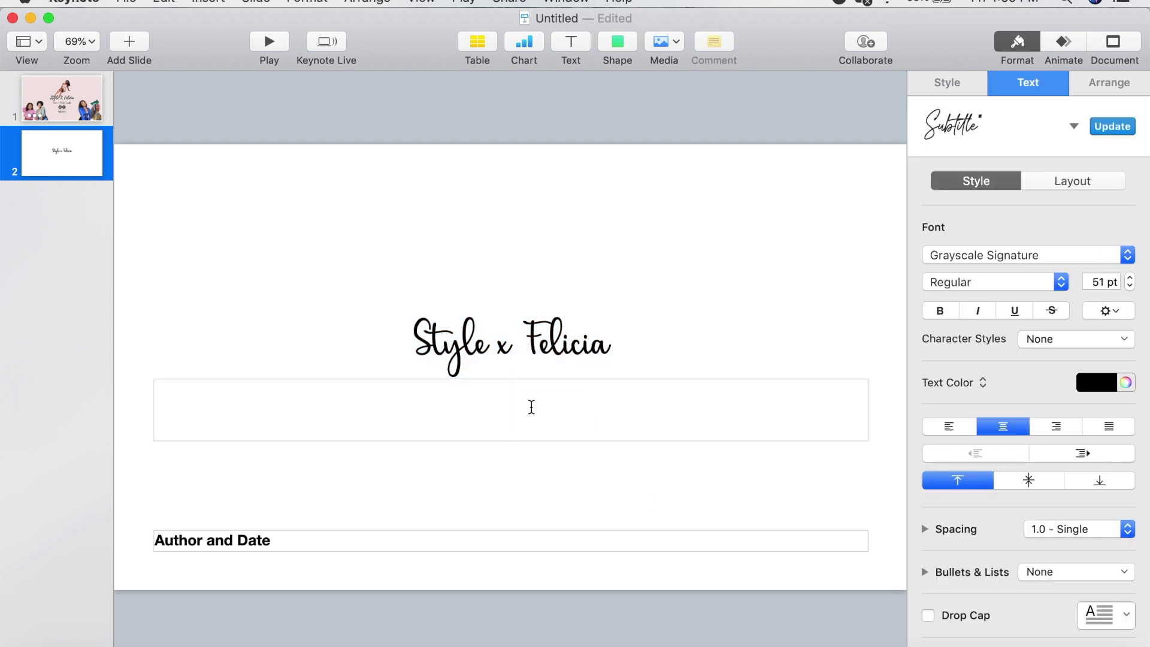
text(Fash)
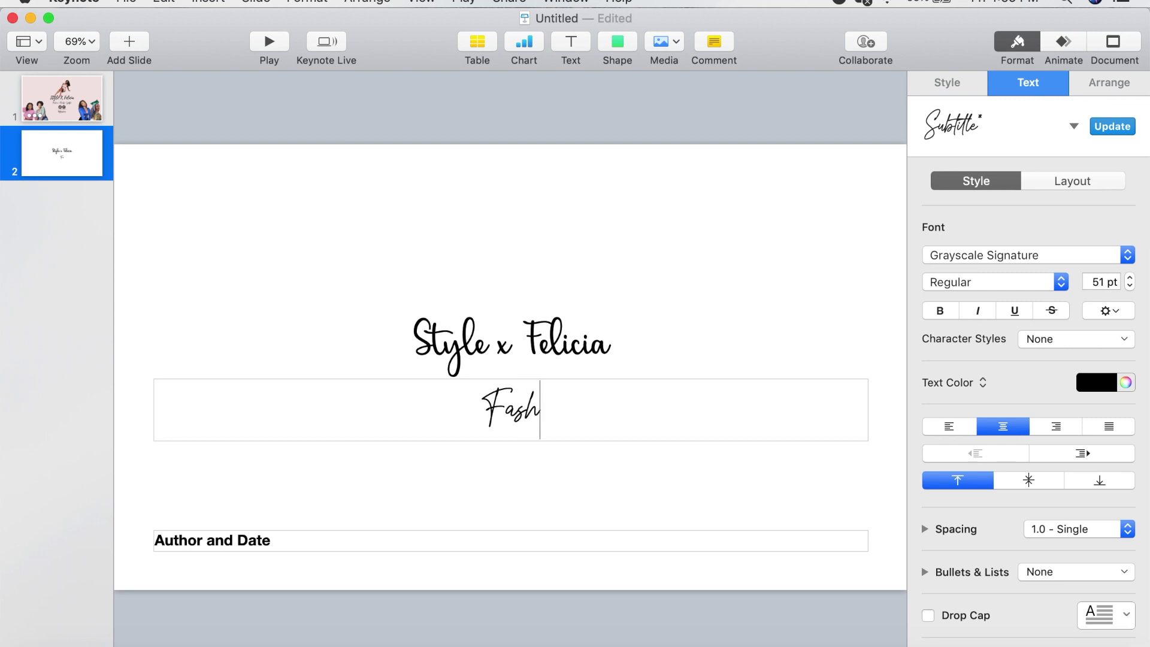
text(ion |)
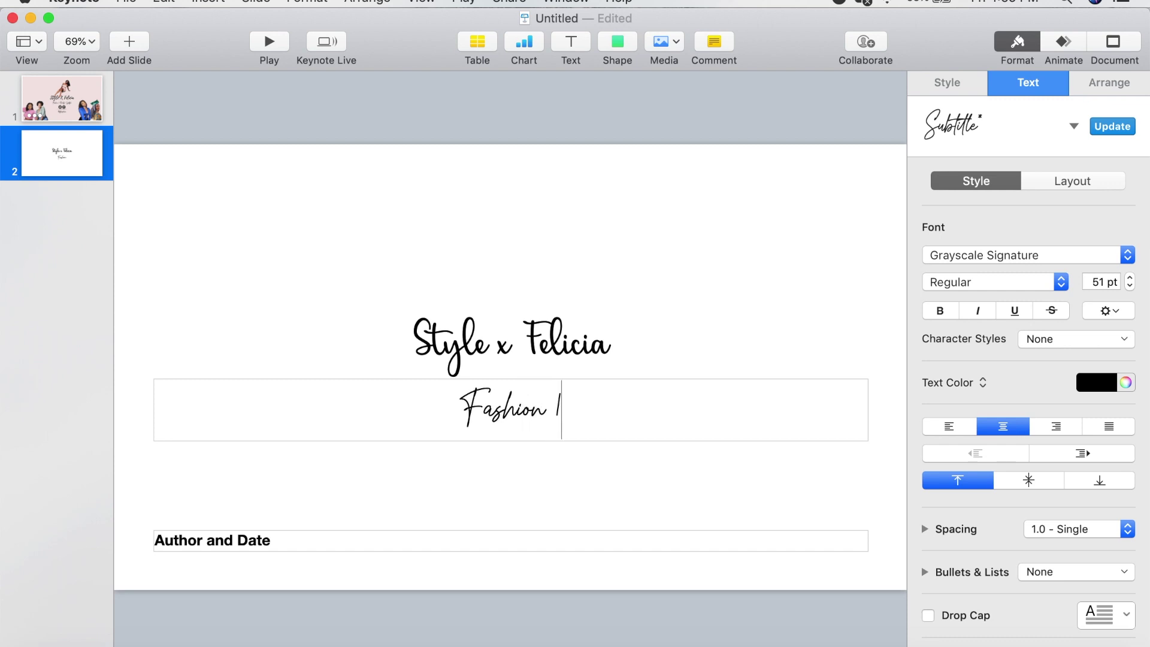
text( Beau)
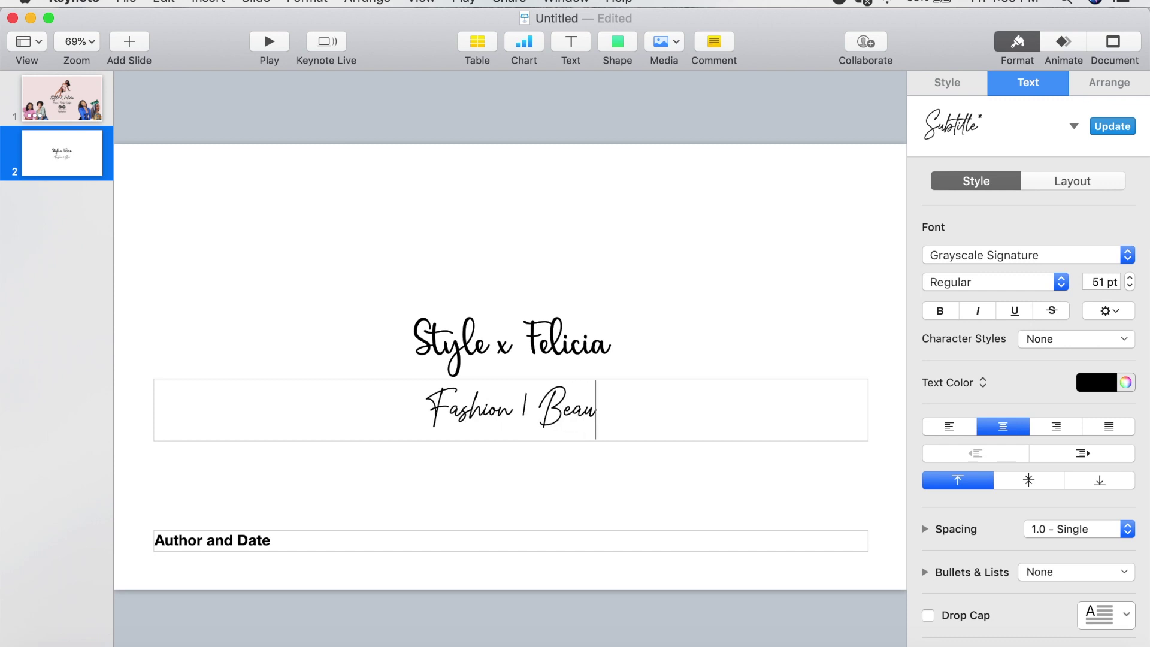
text(ty | )
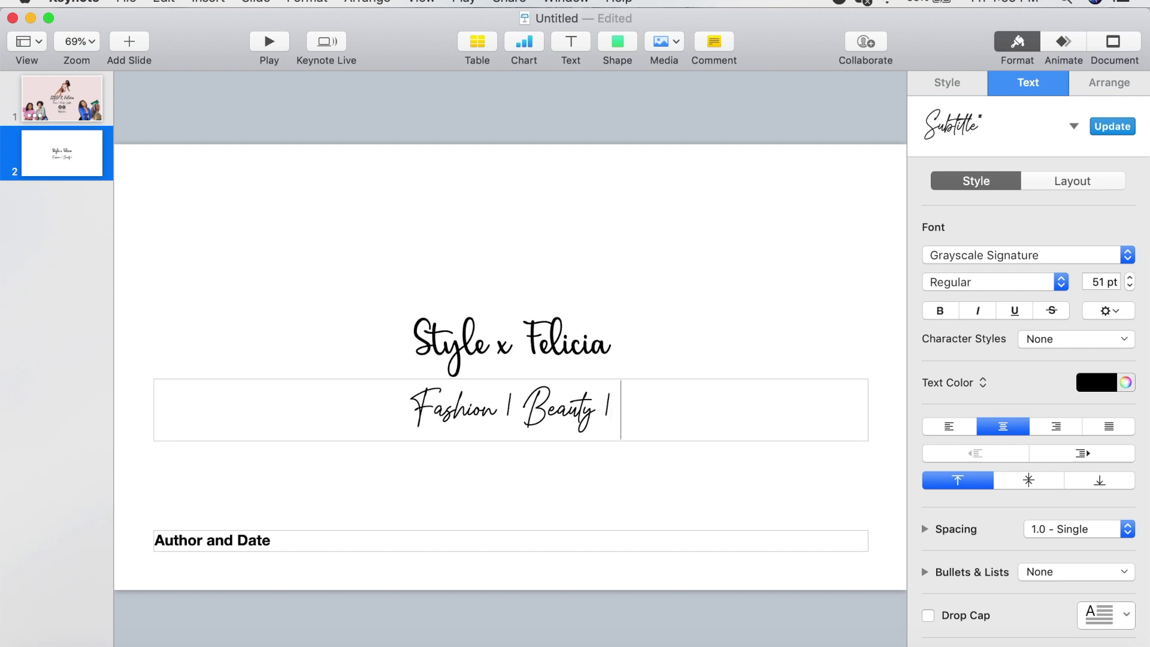
text(Lifestyle)
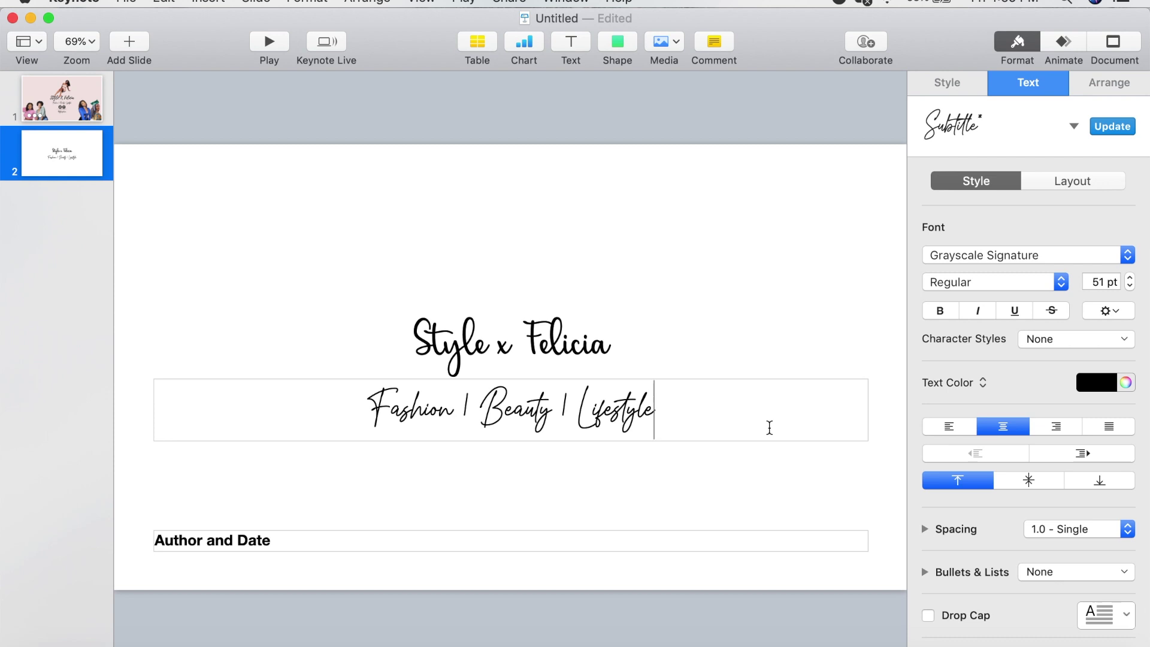
click(669, 478)
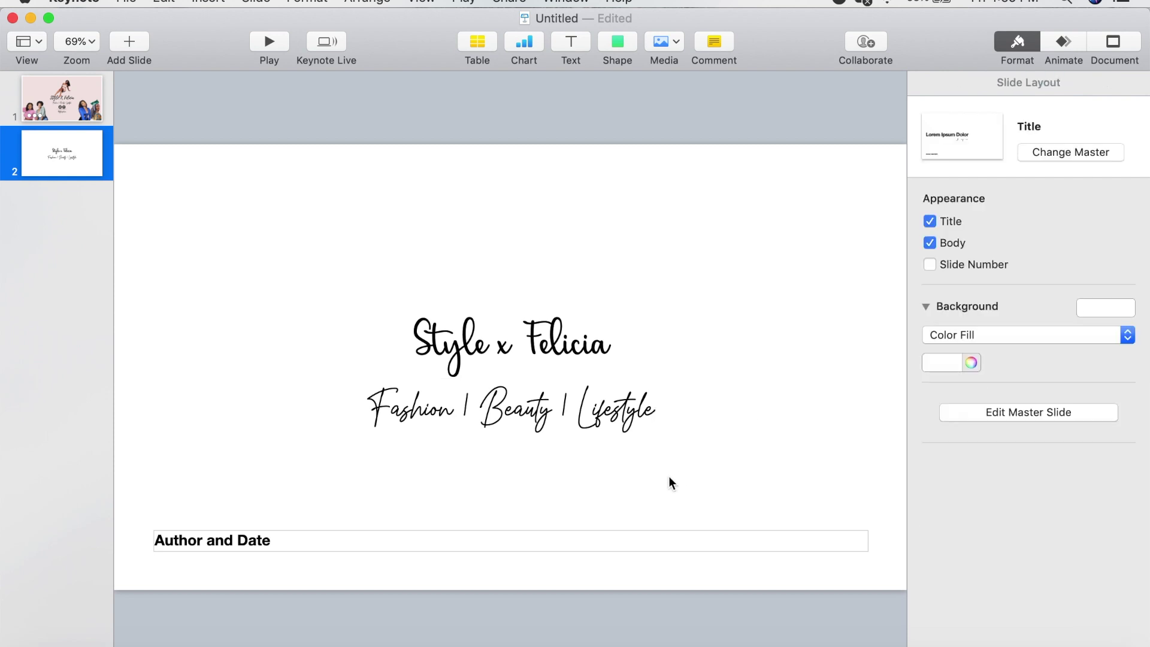
Shrink the subtitle to 30 pt and enlarge the title to 104 pt.
click(689, 437)
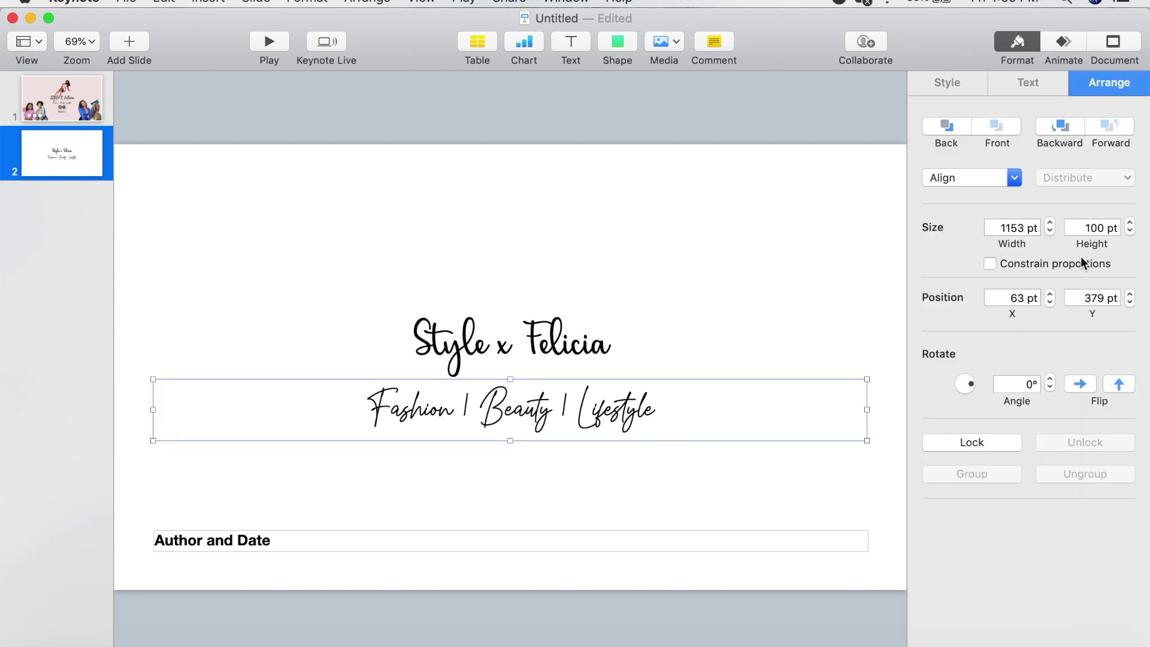
click(1037, 84)
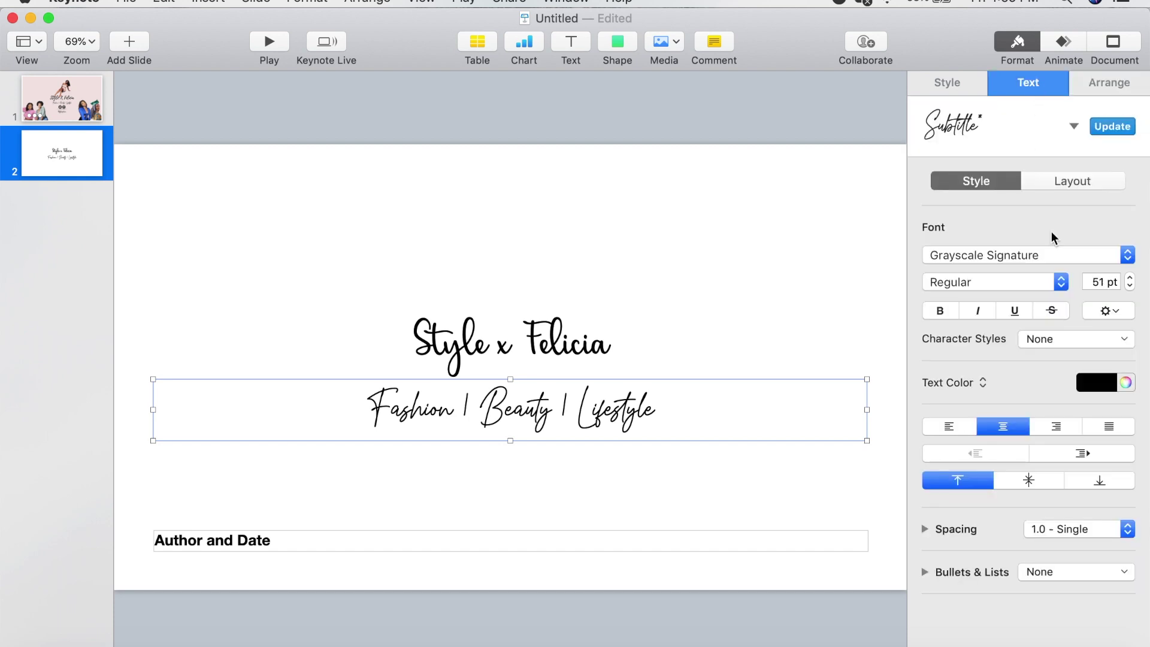
drag(1130, 287, 1131, 287)
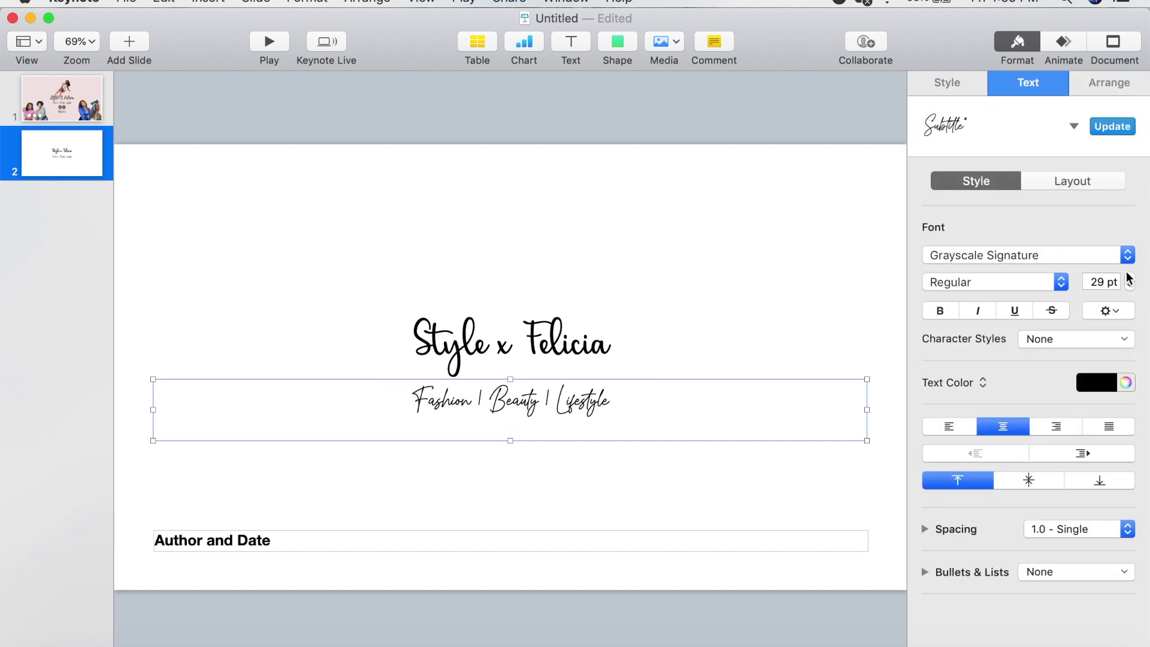
click(1130, 276)
click(500, 343)
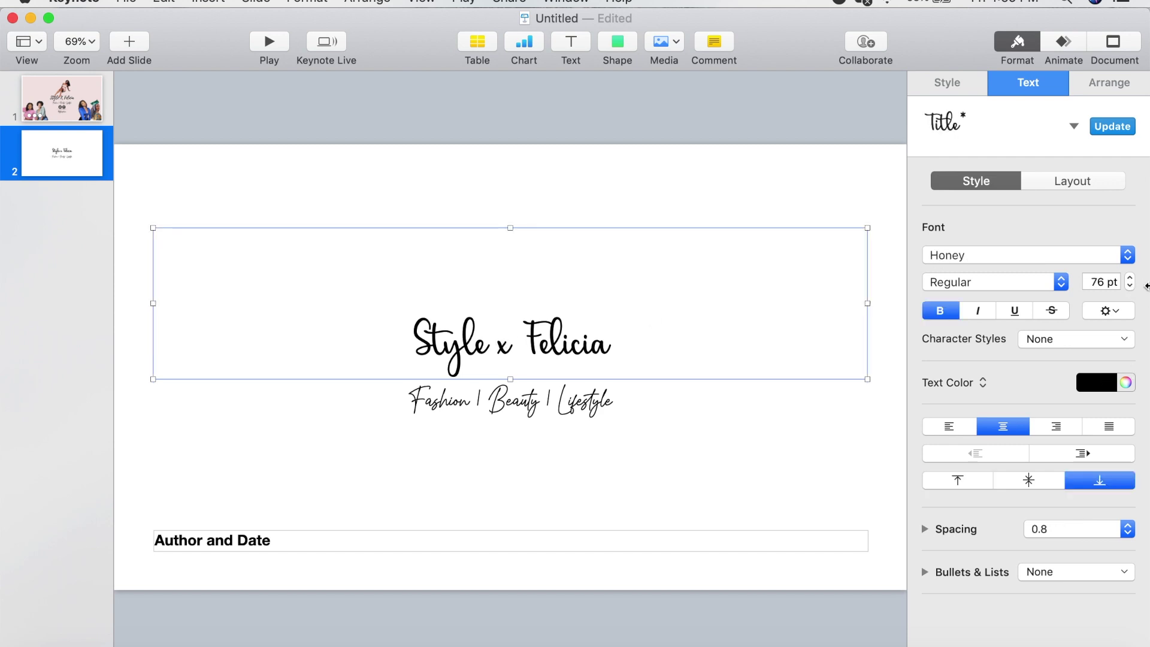
click(1129, 277)
drag(1131, 278, 1130, 278)
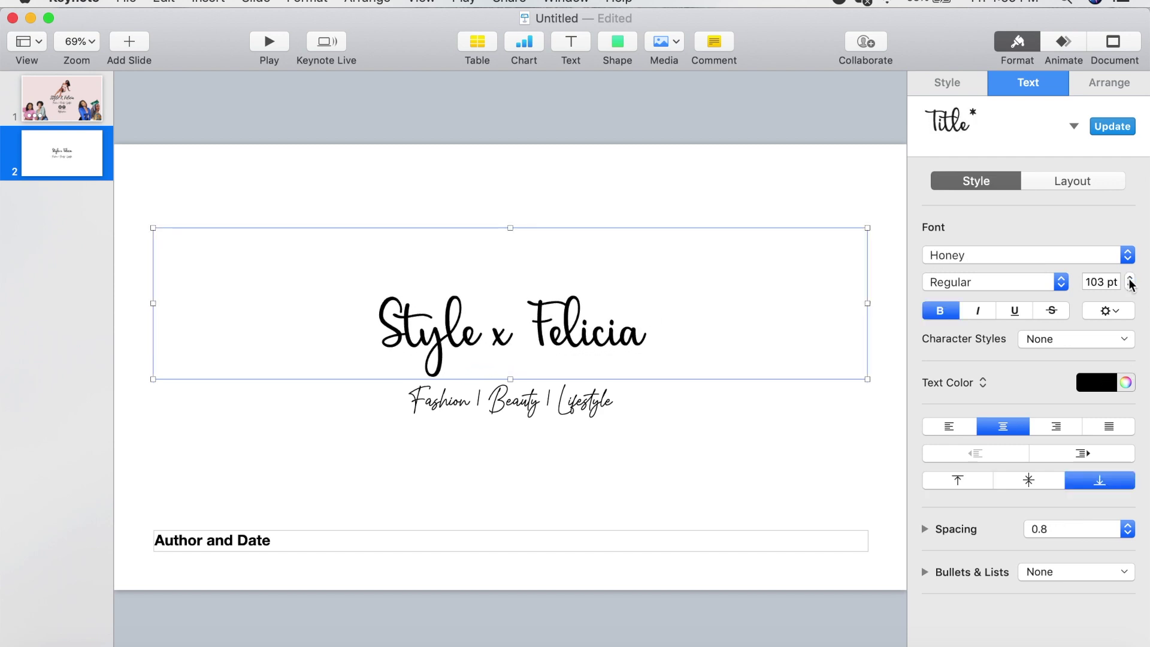
click(1130, 278)
Delete the Author and Date box from slide 2.
click(634, 509)
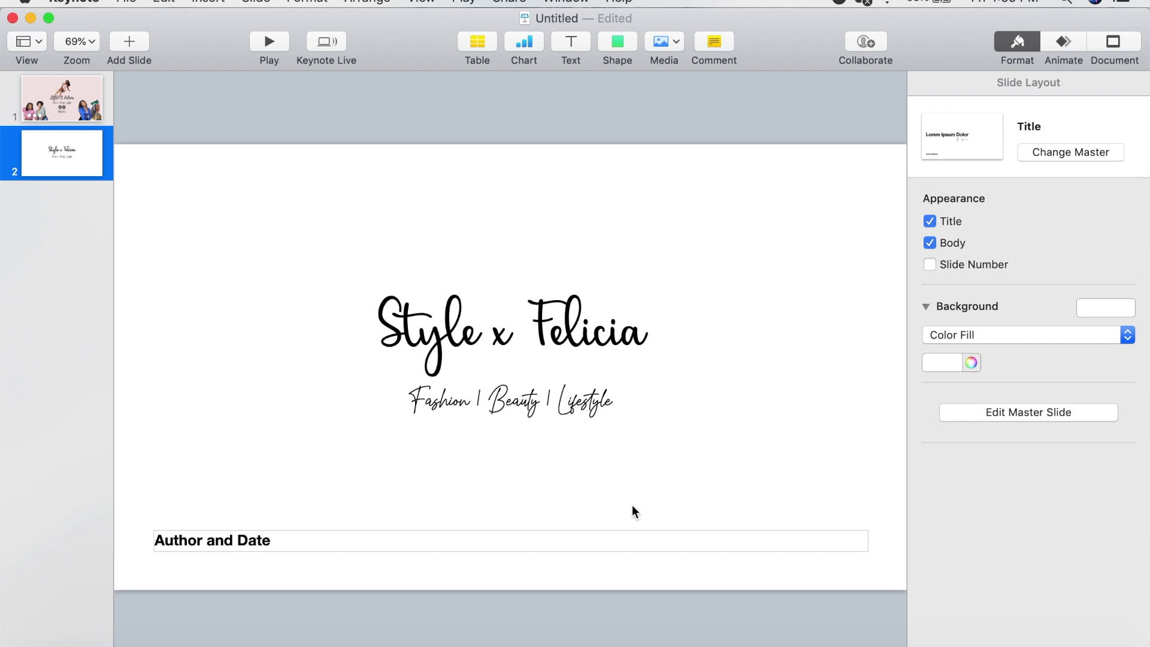
click(609, 546)
key(Delete)
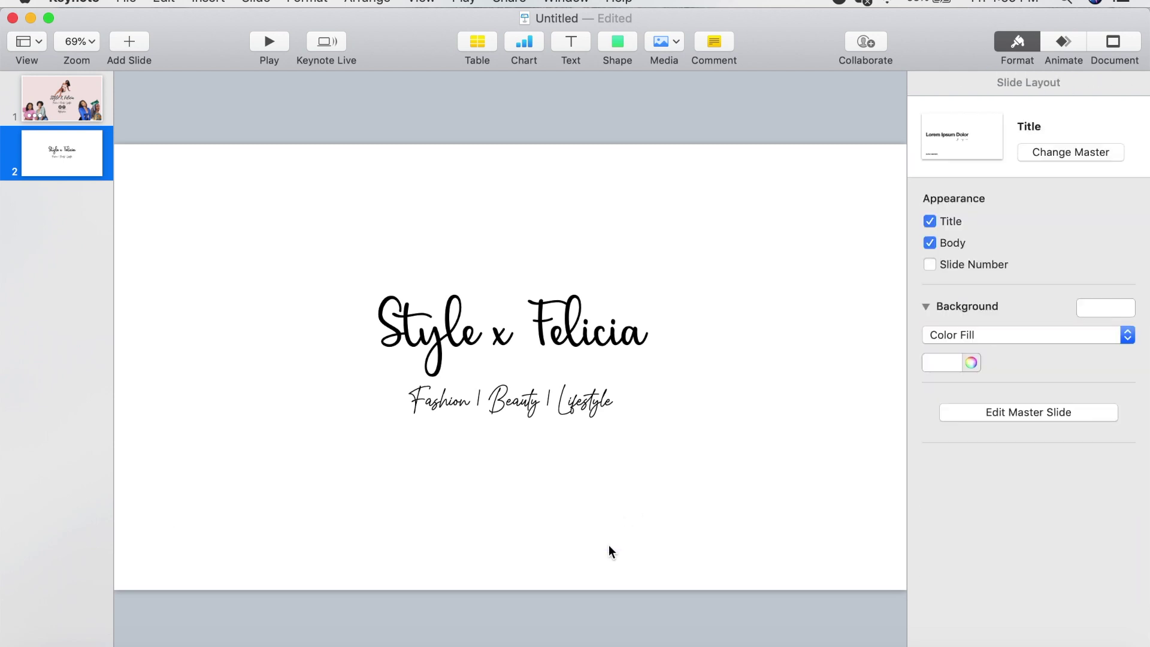
click(838, 279)
Fill slide 2's background with teal, then lighten it to a pale mint on the colour wheel.
click(872, 188)
click(950, 362)
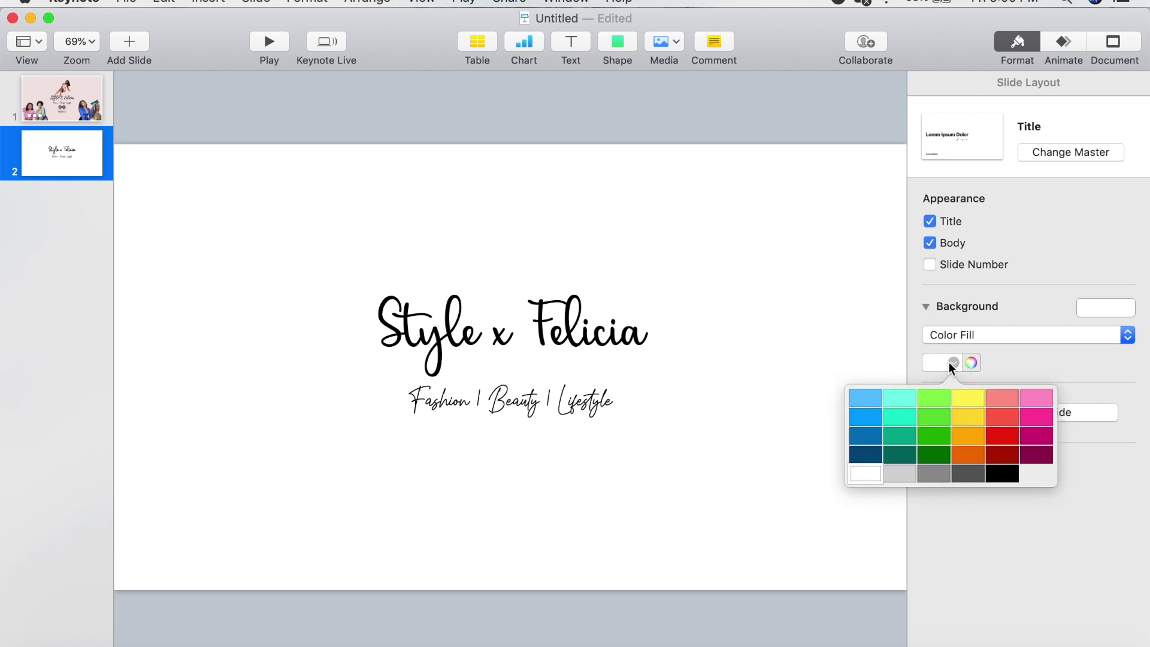
click(907, 416)
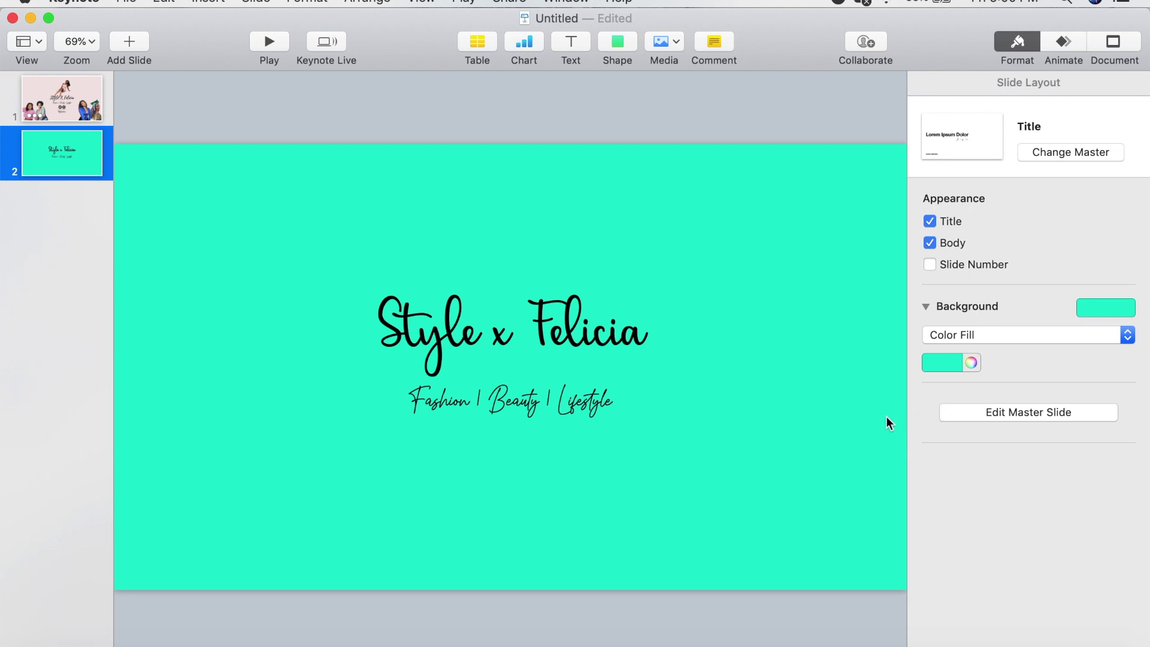
click(971, 363)
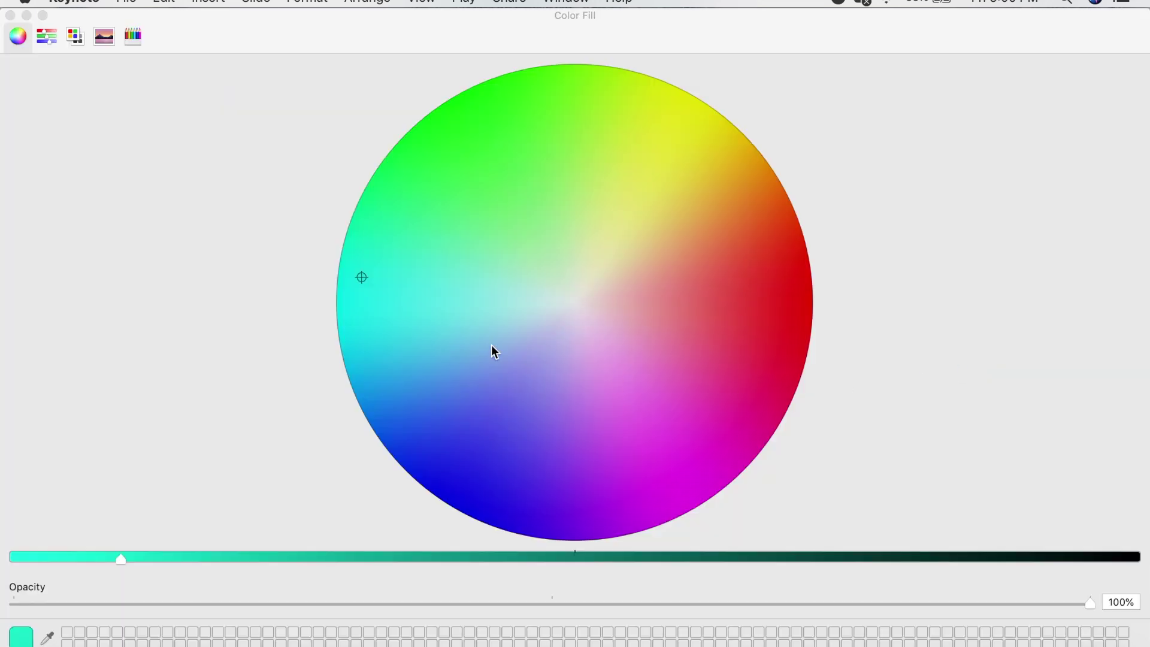
drag(392, 281, 551, 300)
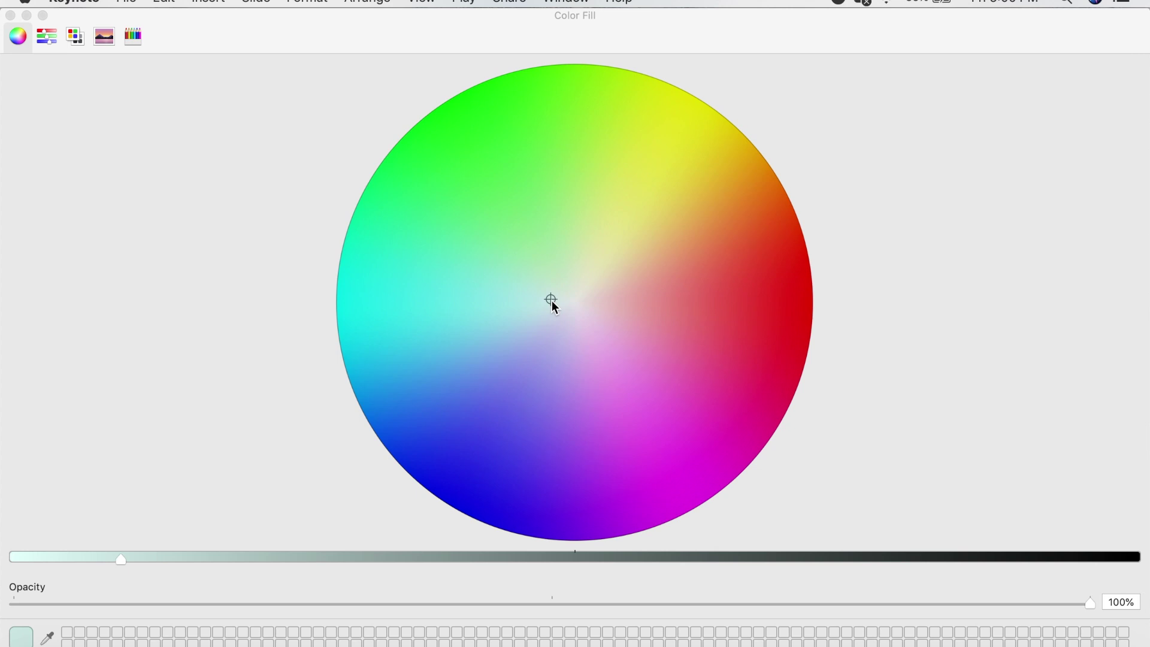
click(11, 16)
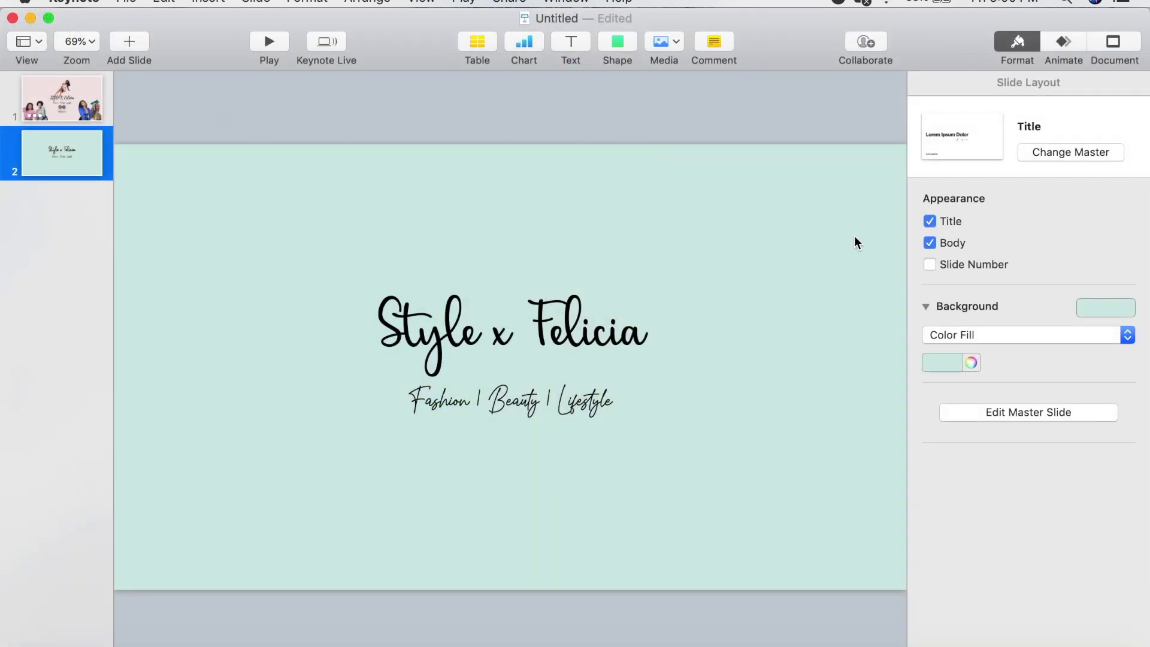
click(969, 362)
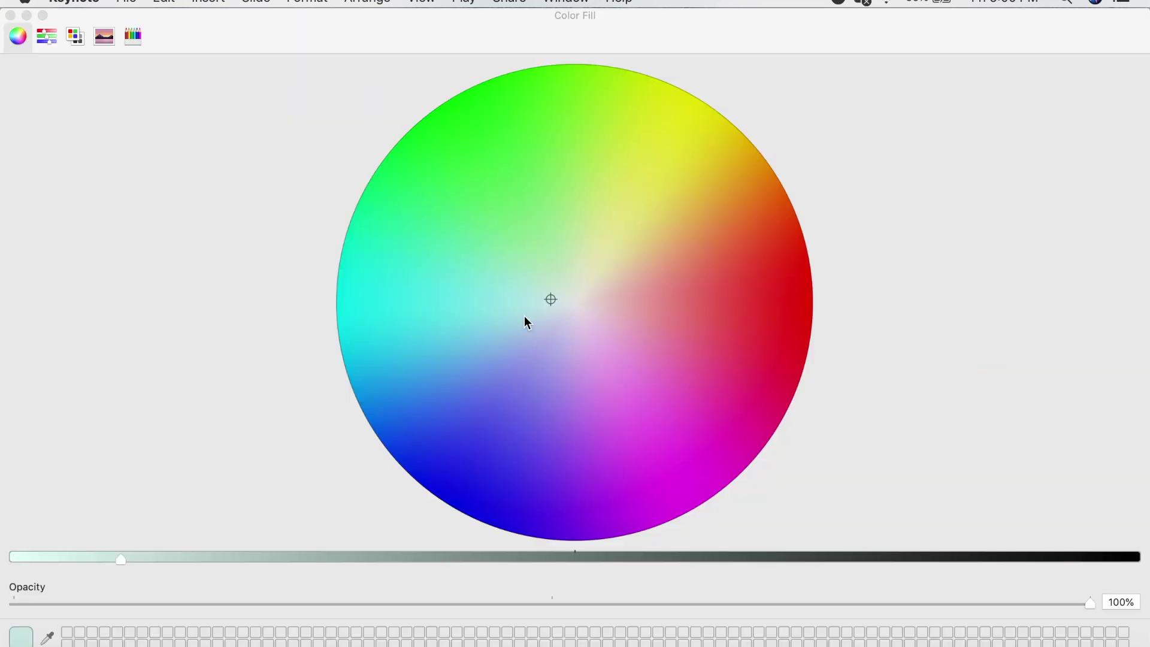
drag(550, 299, 562, 300)
click(10, 15)
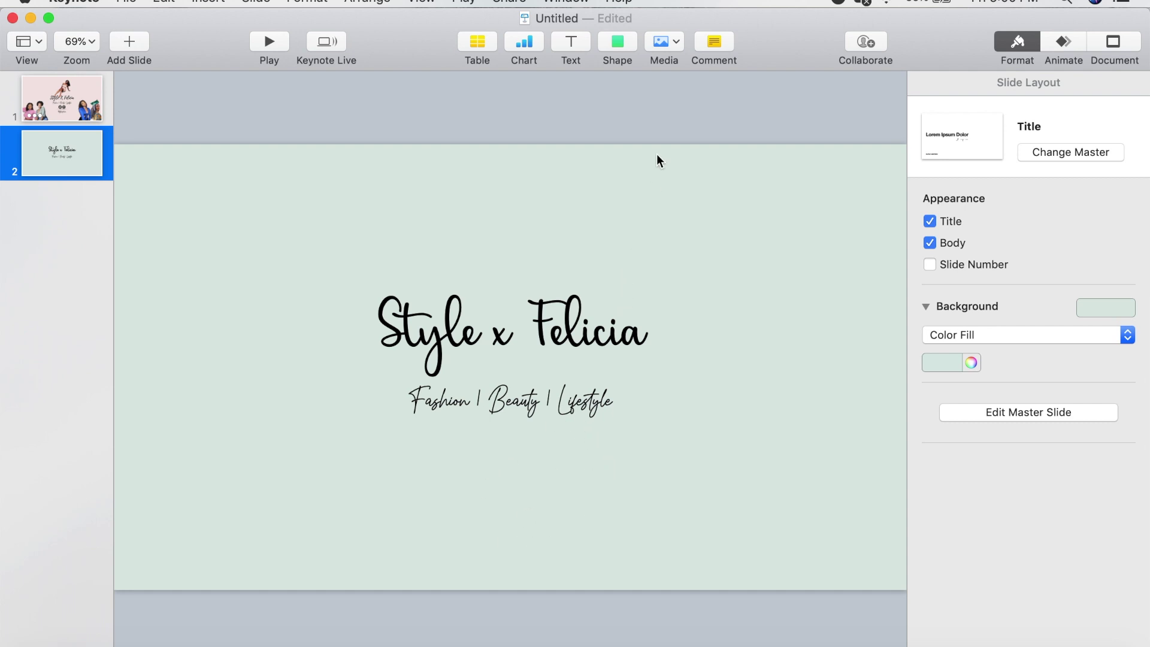
Insert the woman-and-logo image beside the title and move the Subscribe graphic and subtitle lower.
click(672, 42)
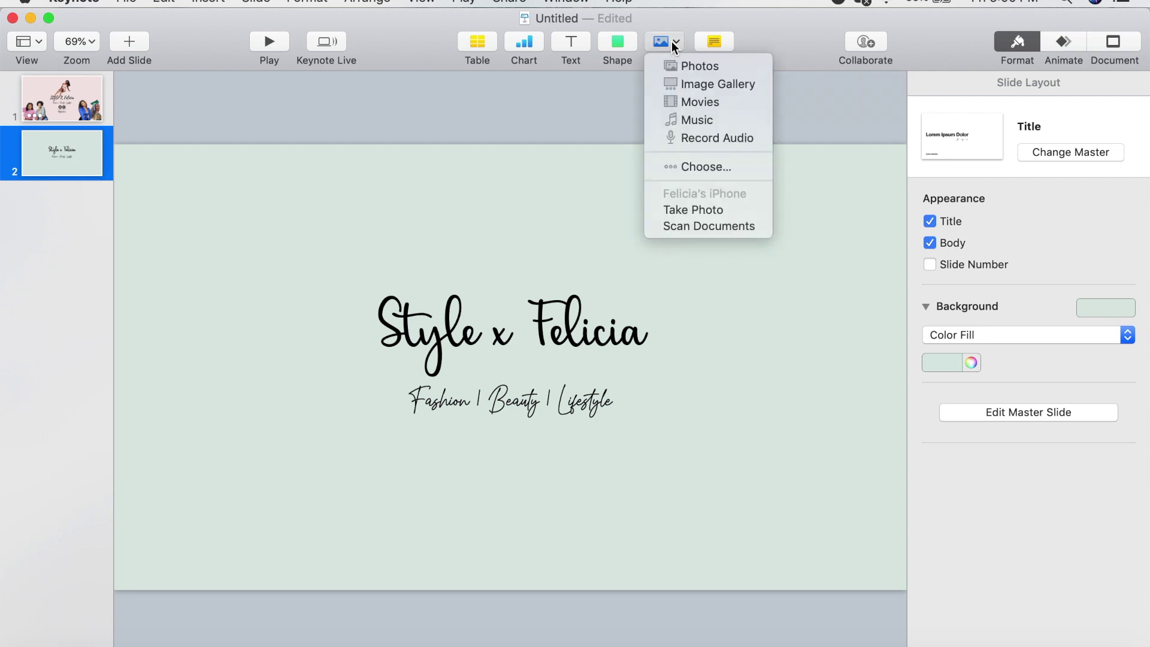
click(689, 166)
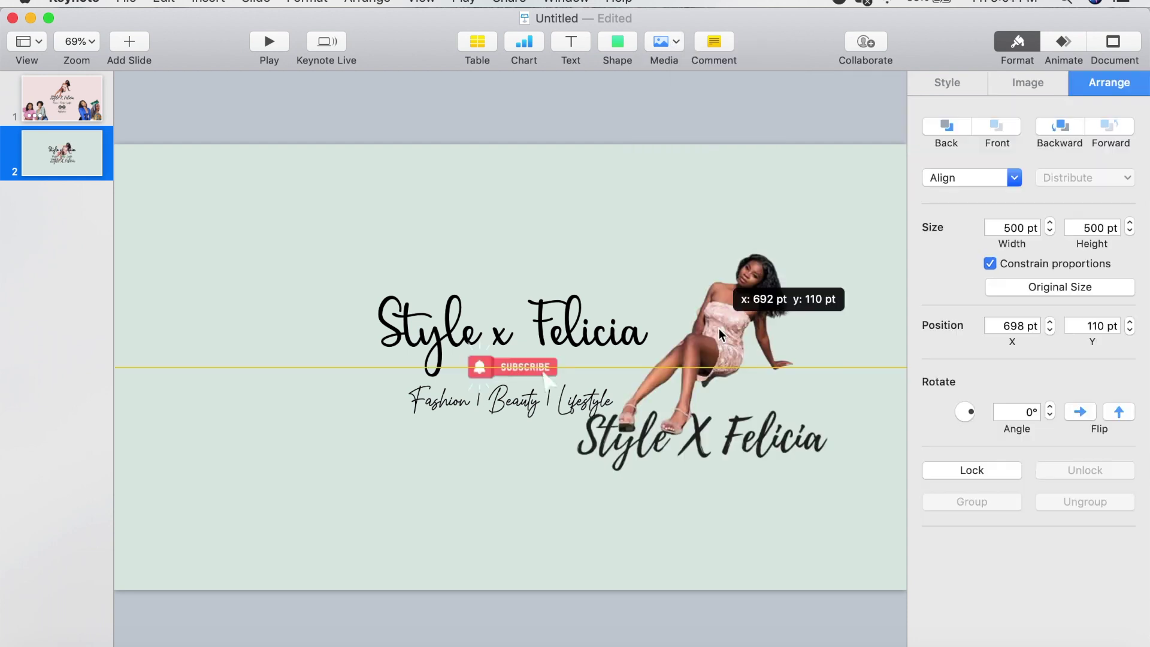
drag(719, 328, 760, 325)
drag(515, 369, 499, 515)
mouse_move(726, 389)
mouse_down()
mouse_move(666, 333)
mouse_move(728, 392)
mouse_up()
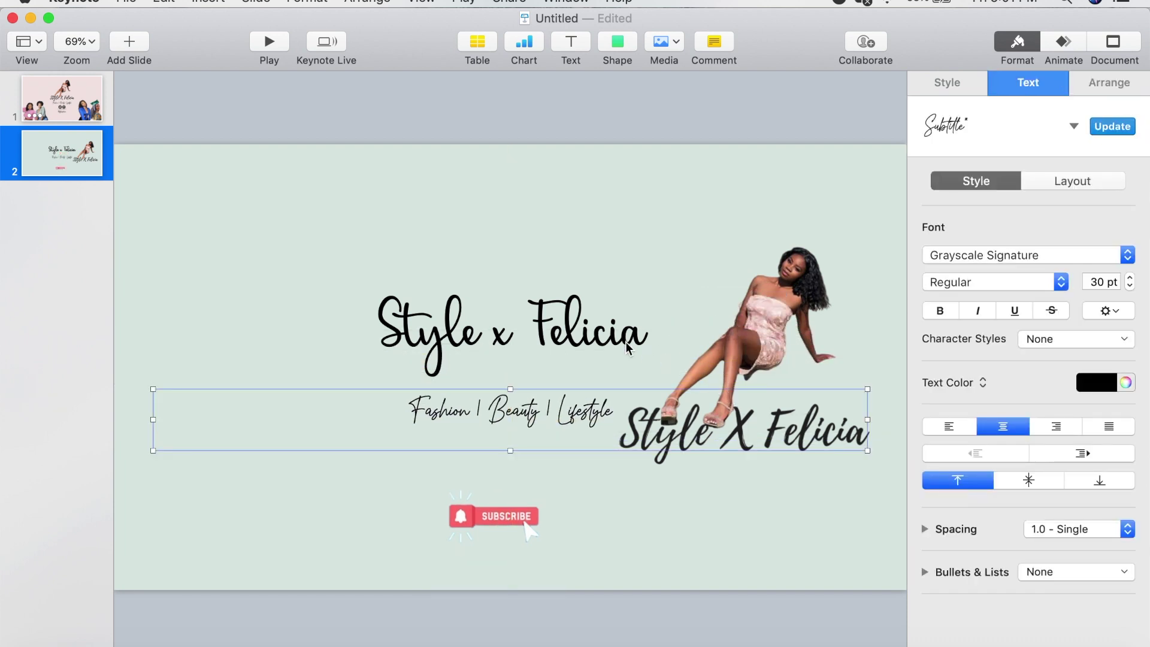
Delete the redundant 'Style x Felicia' title text box.
click(592, 333)
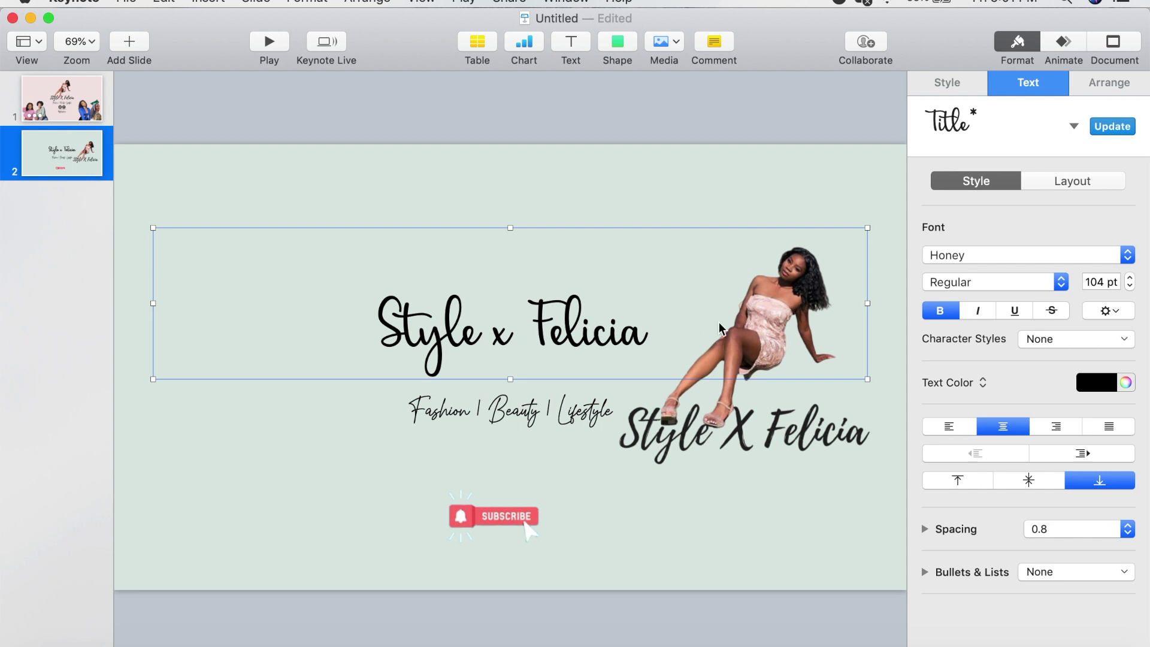
click(761, 418)
click(777, 322)
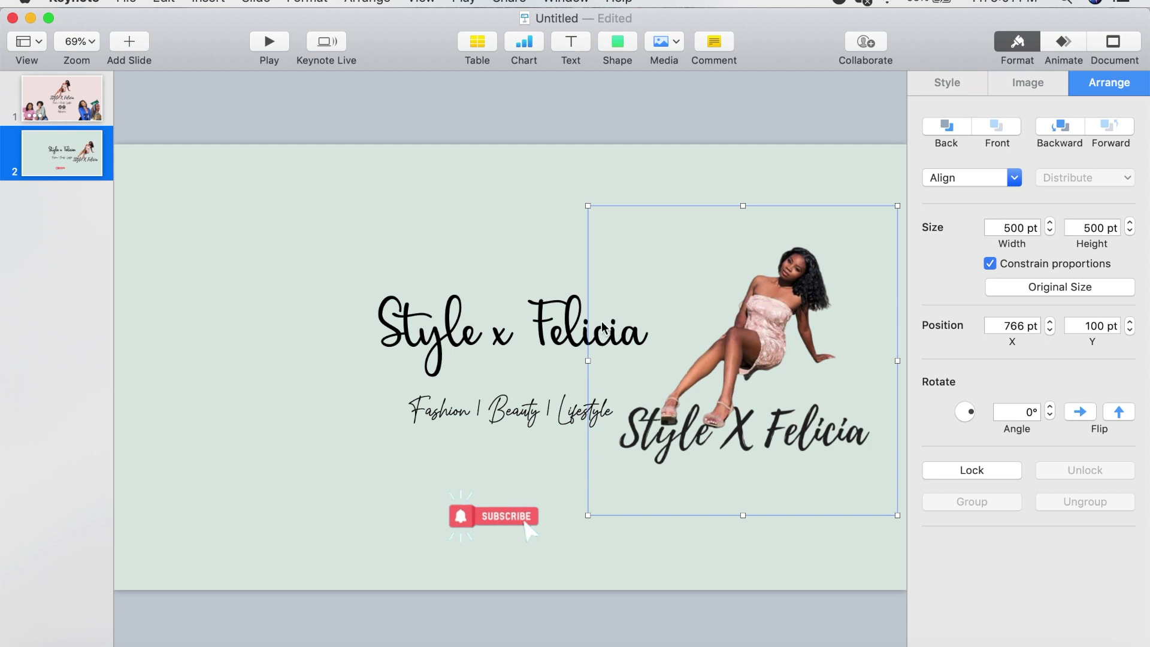
click(540, 341)
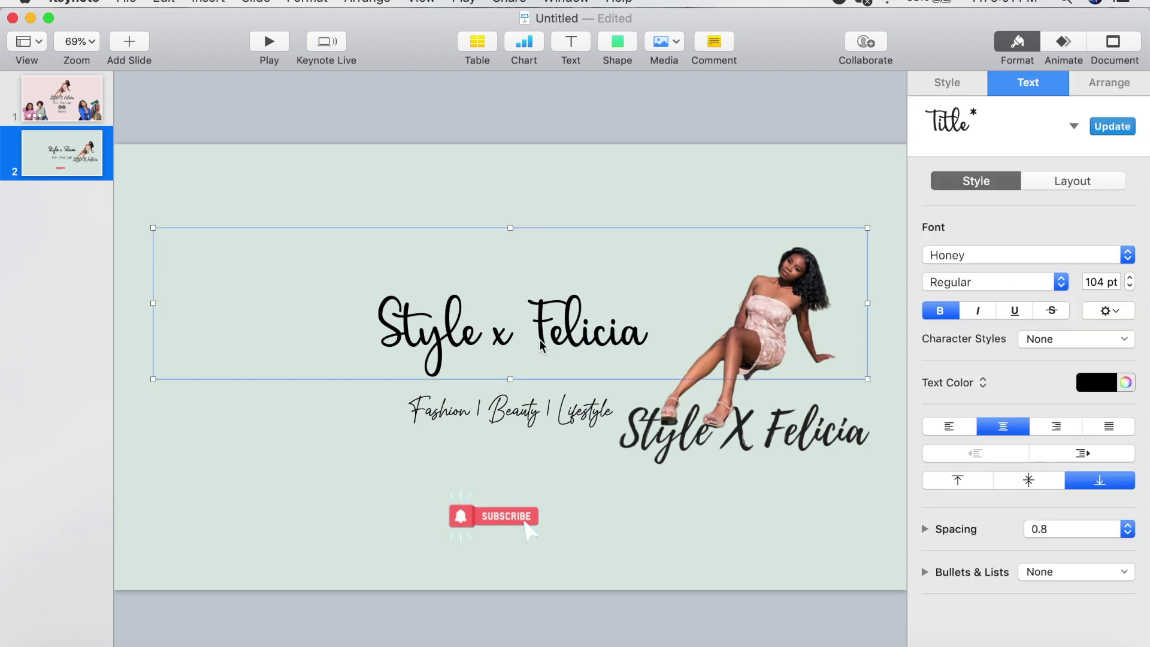
key(BackSpace)
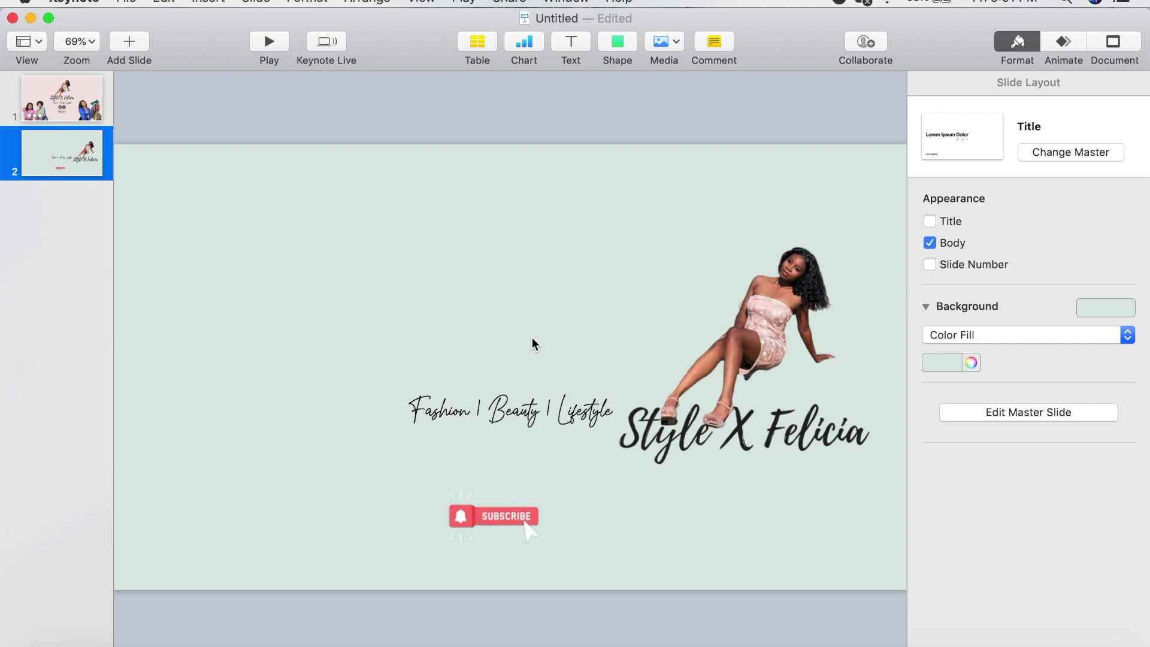
Centre the woman-and-logo image near the top and nudge the Subscribe graphic up, slightly larger.
drag(734, 354, 506, 272)
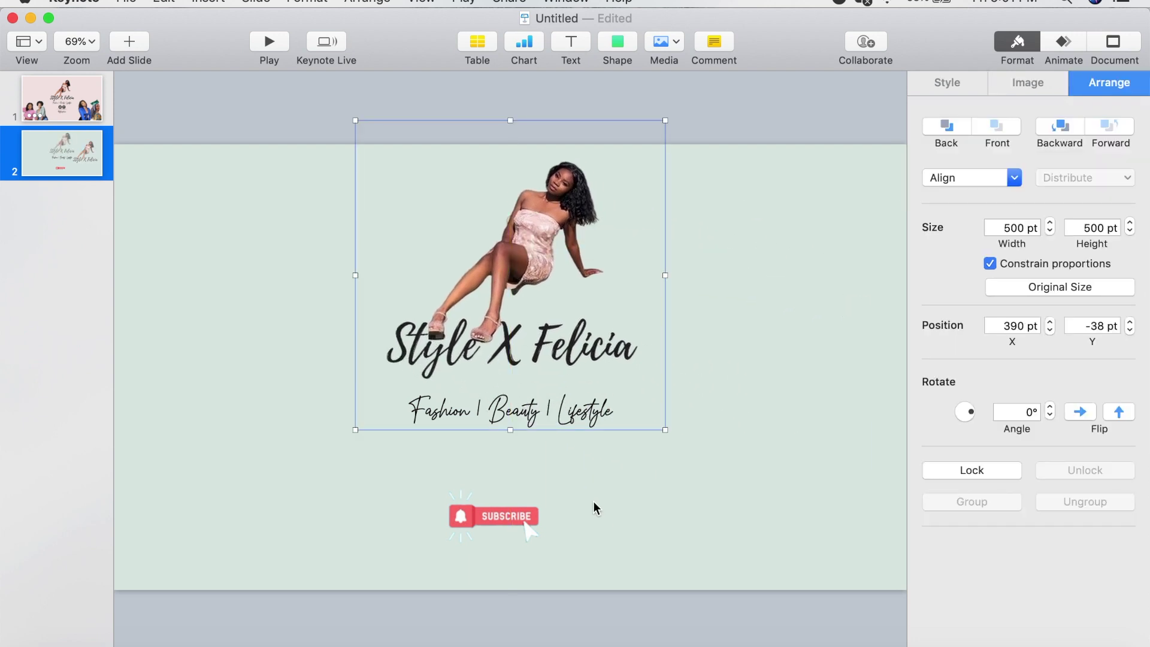
click(622, 561)
drag(516, 518, 542, 496)
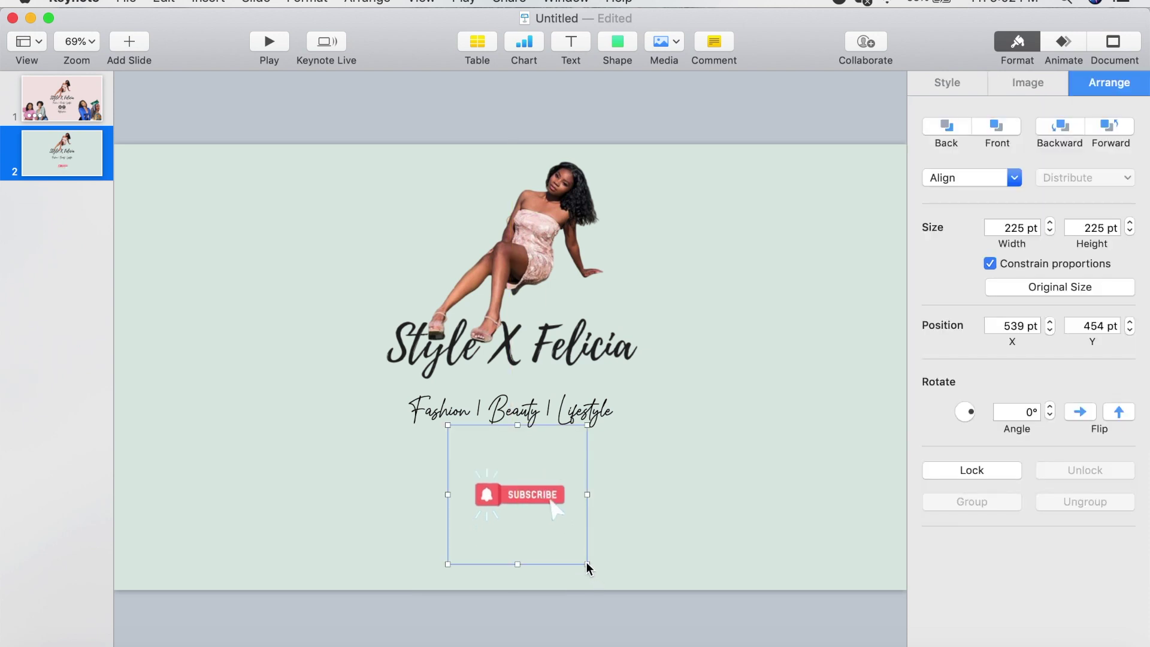
drag(587, 565, 597, 570)
click(599, 567)
Enlarge the Subscribe graphic, set it just under the tagline, and paste the social icons image.
click(557, 507)
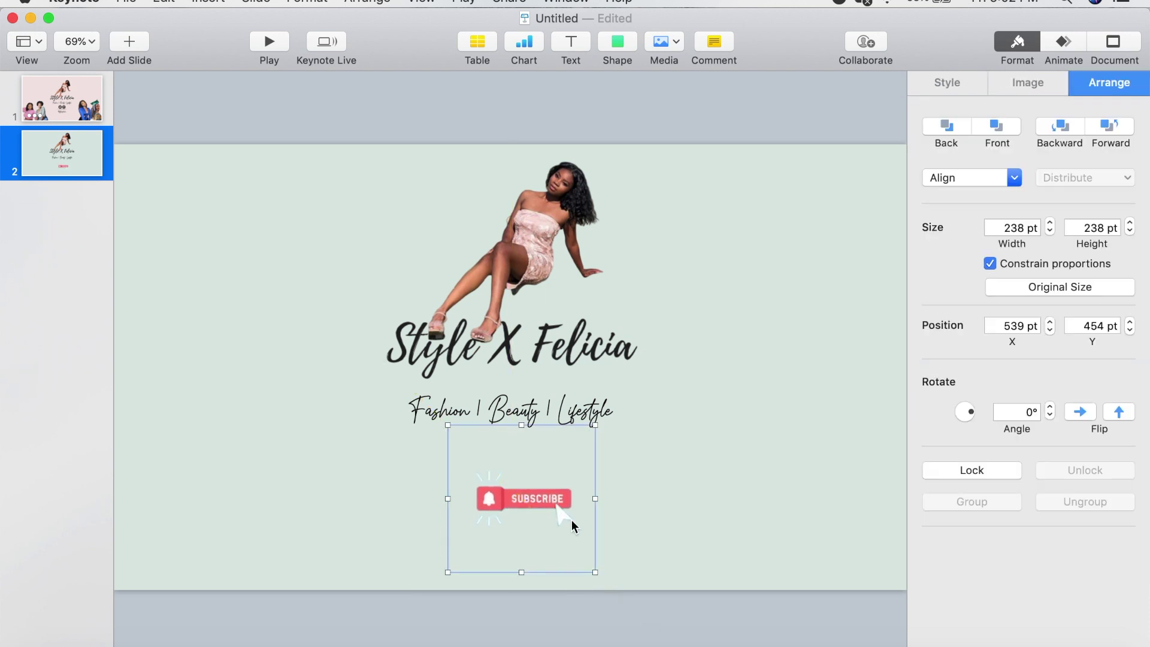
drag(595, 575, 666, 609)
drag(581, 523, 556, 466)
click(709, 493)
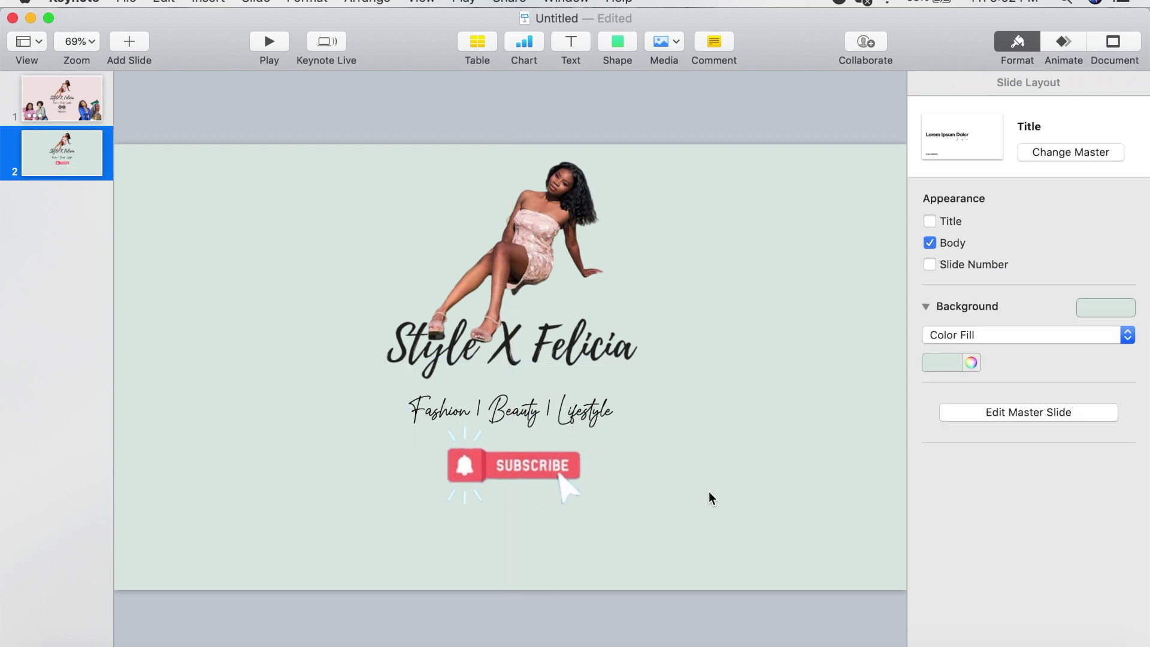
click(677, 49)
key(super+v)
Crop the social icons image to just Twitter and Instagram and shrink it below the Subscribe graphic.
drag(651, 390, 761, 515)
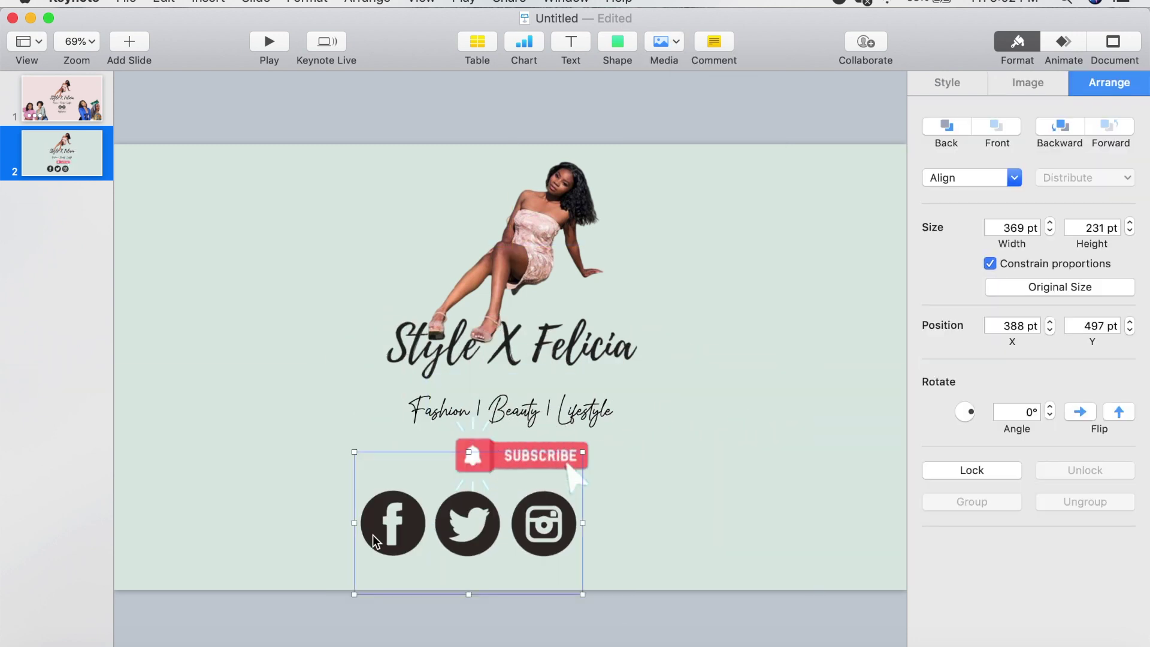
double_click(372, 535)
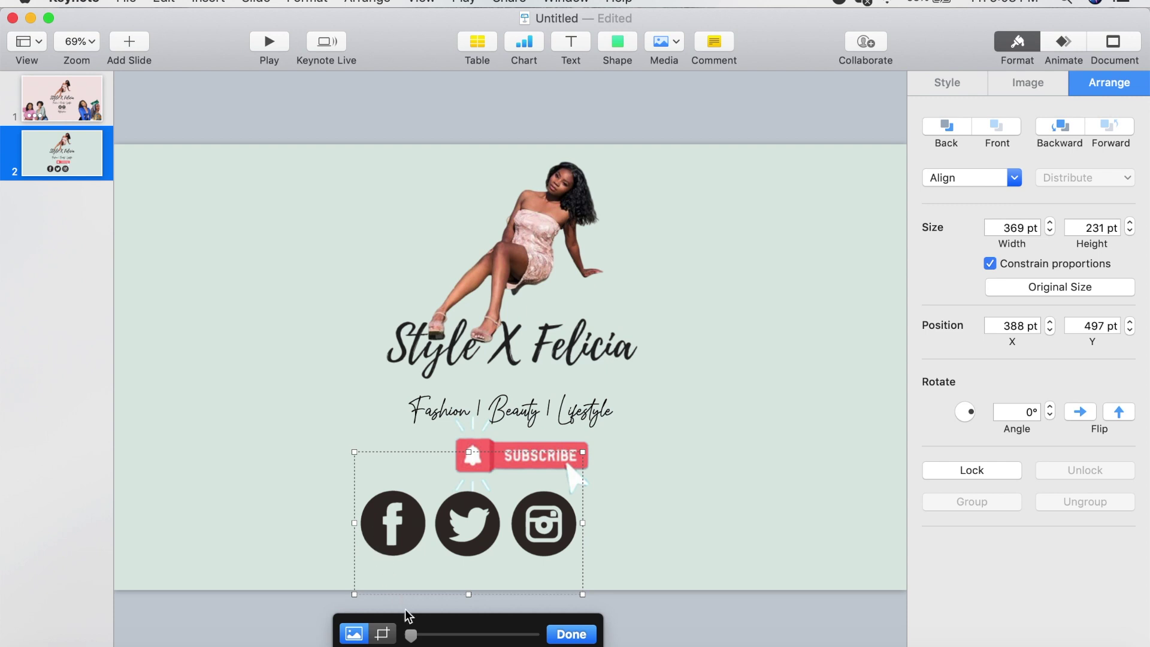
drag(411, 635, 432, 637)
drag(473, 530, 410, 530)
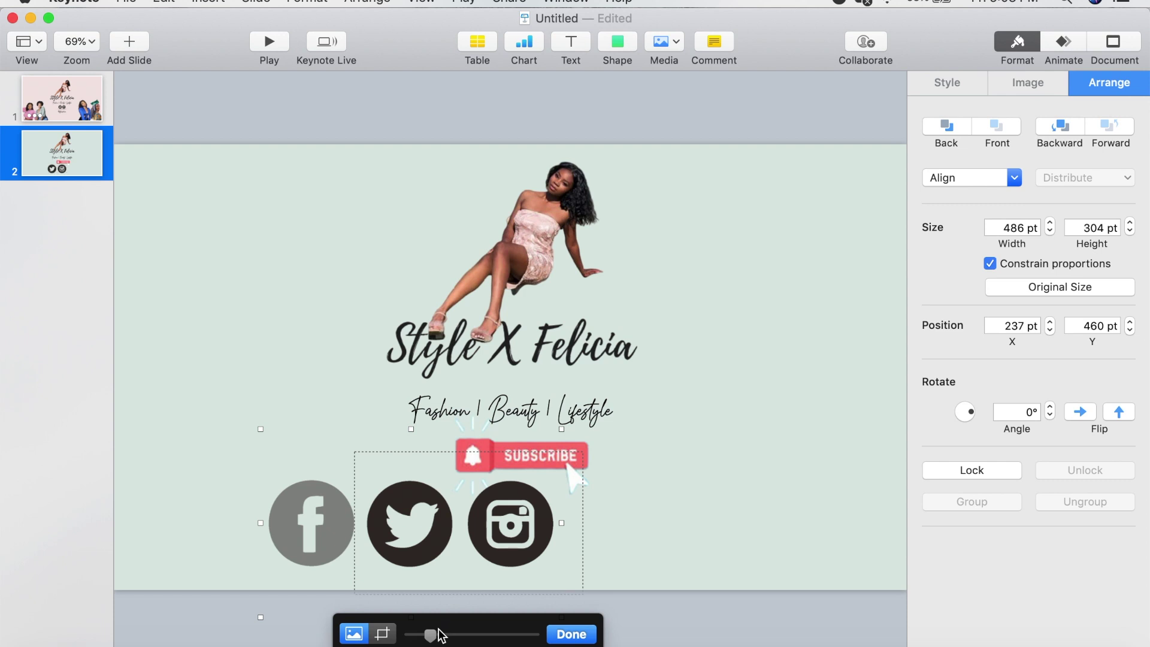
drag(431, 637, 435, 637)
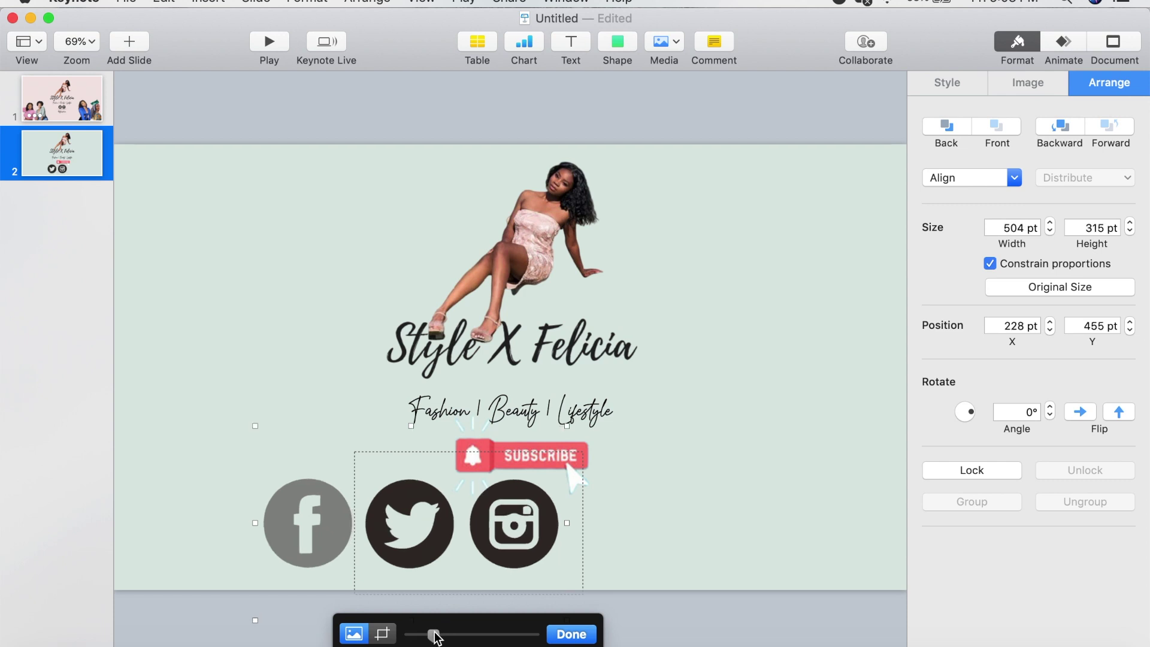
click(571, 634)
drag(584, 591, 505, 533)
click(653, 437)
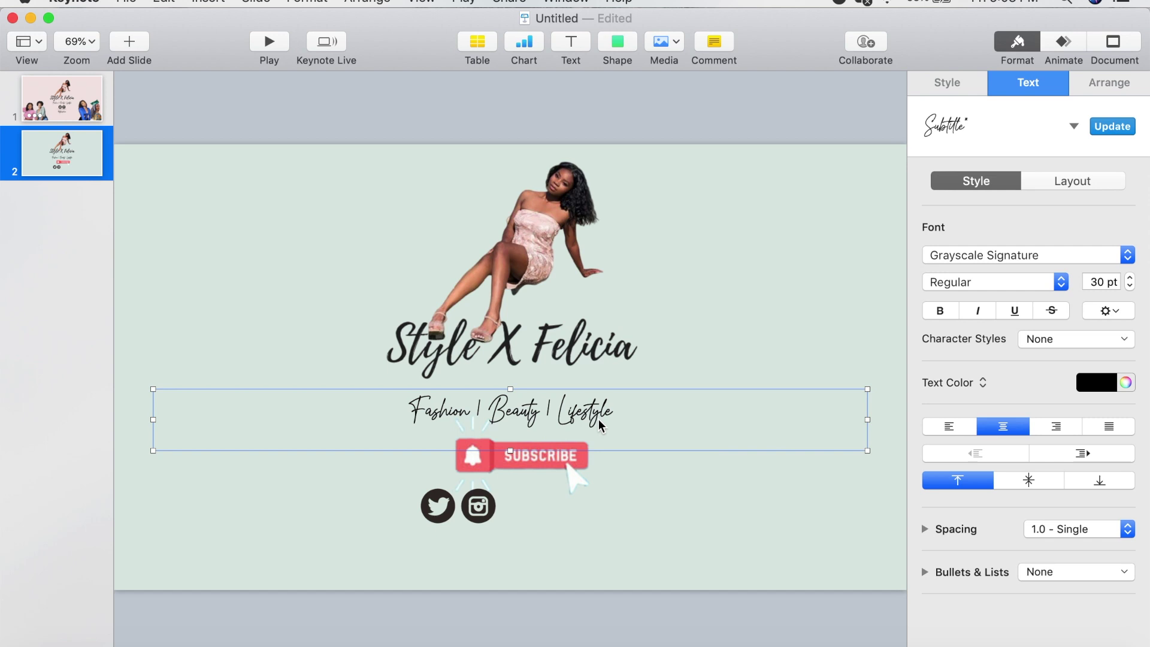
Duplicate the tagline box and replace its text with the channel's handle.
key(super+d)
drag(601, 412, 686, 515)
triple_click(612, 515)
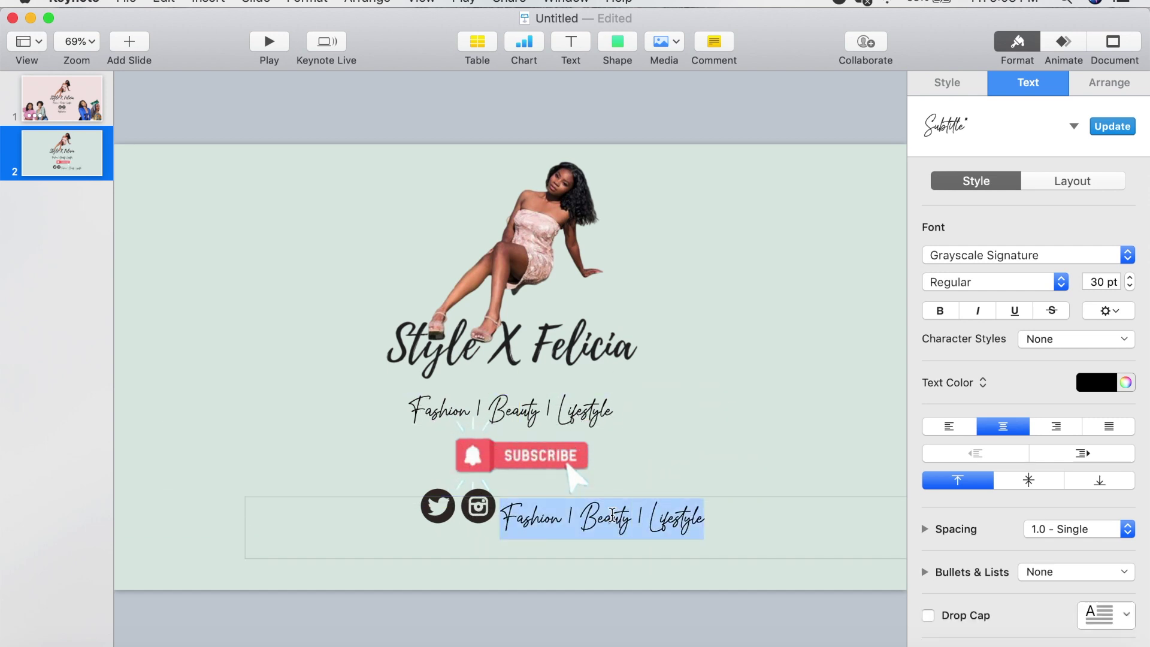
text(S)
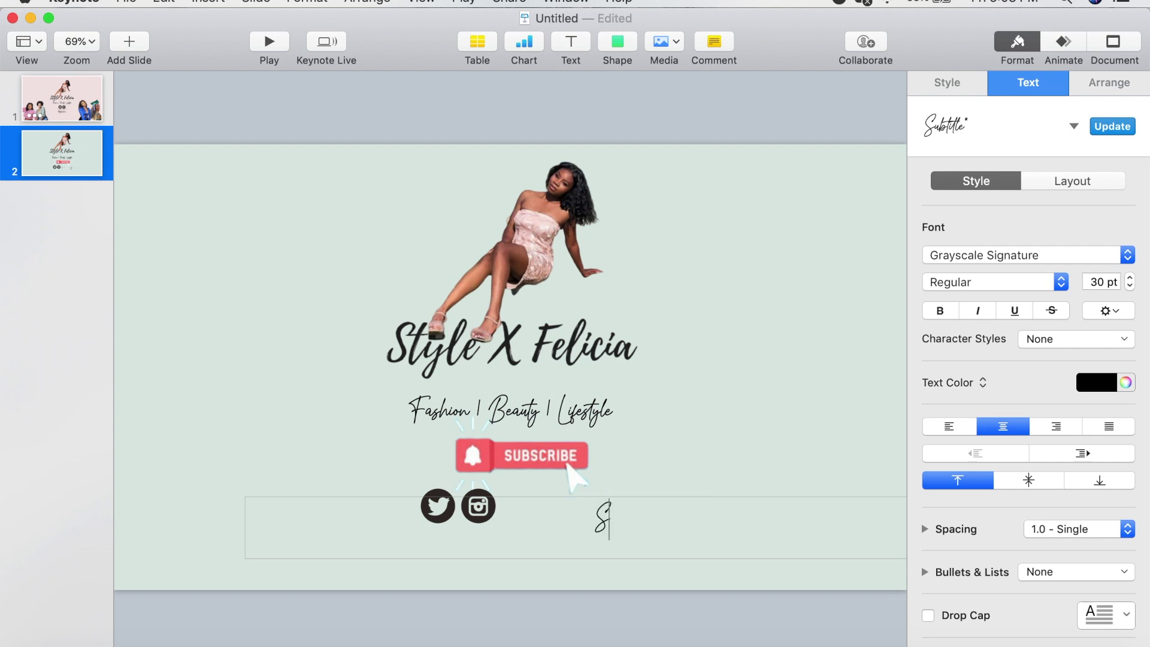
text(tylexfelicia)
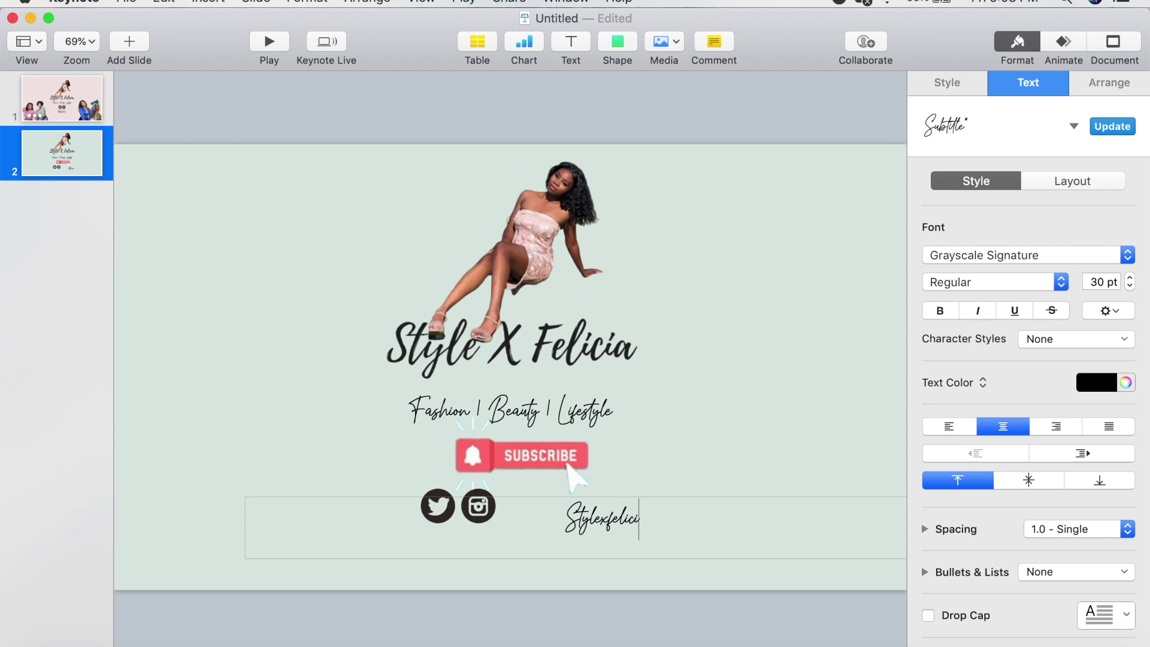
Narrow the handle caption and position it beside the Twitter and Instagram icons.
click(811, 470)
click(835, 545)
drag(835, 544, 708, 546)
drag(832, 528, 303, 526)
drag(212, 518, 552, 514)
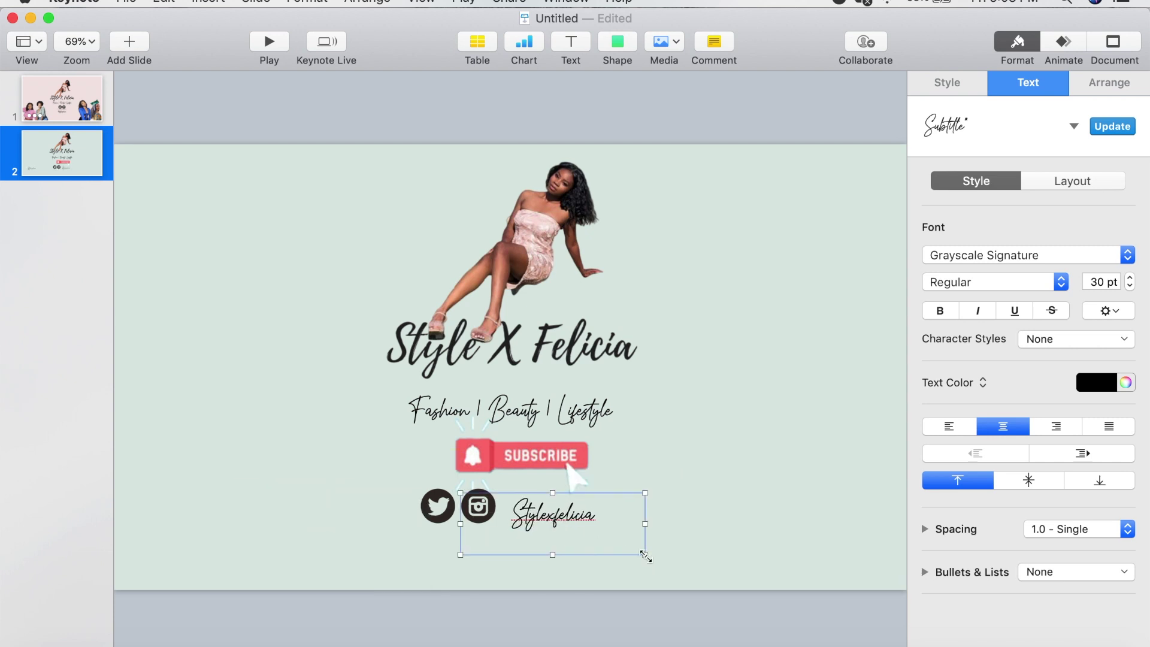
drag(642, 552, 571, 514)
drag(448, 516, 445, 532)
drag(537, 520, 539, 530)
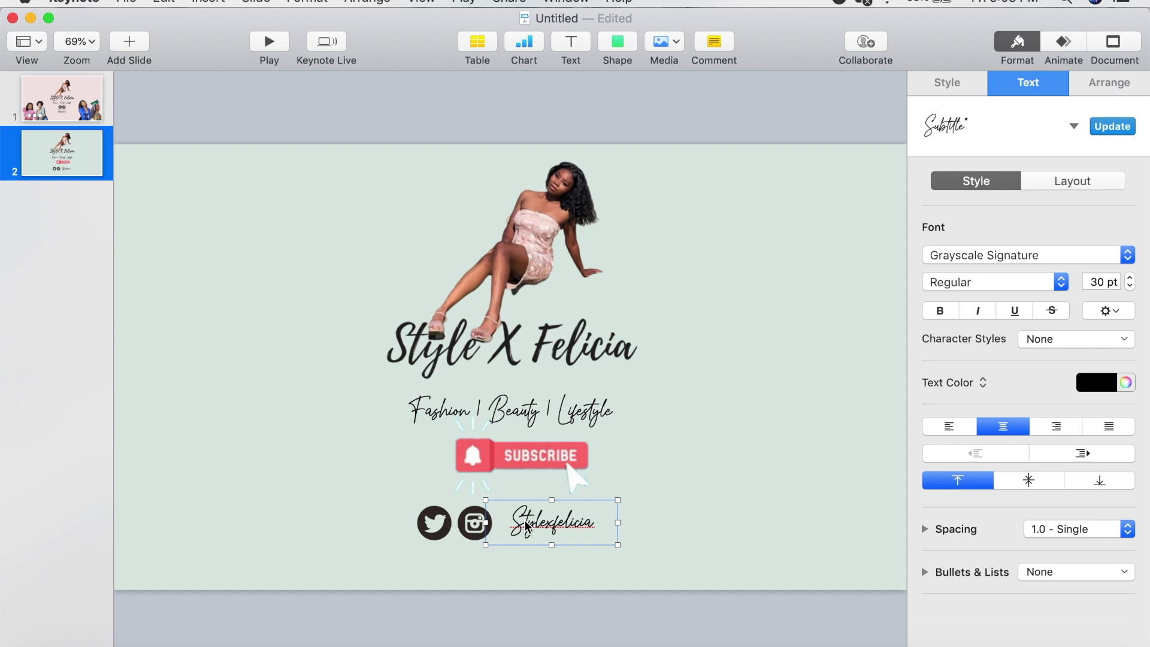
Make the handle start with a lowercase s and centre it beneath the re-centred icon pair.
click(525, 520)
key(BackSpace)
text(s)
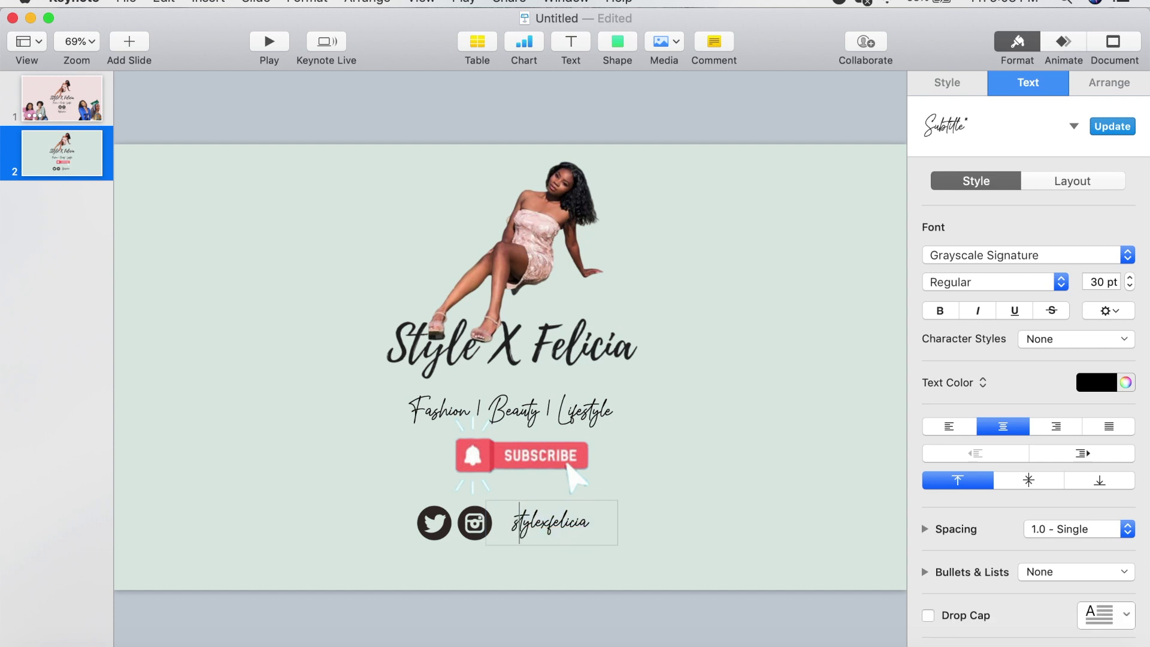
click(675, 530)
drag(471, 530, 480, 531)
drag(552, 530, 543, 561)
drag(452, 520, 494, 512)
drag(549, 558, 520, 542)
Insert the braided-hair photo, duplicate it, and mirror the left copy horizontally.
click(517, 610)
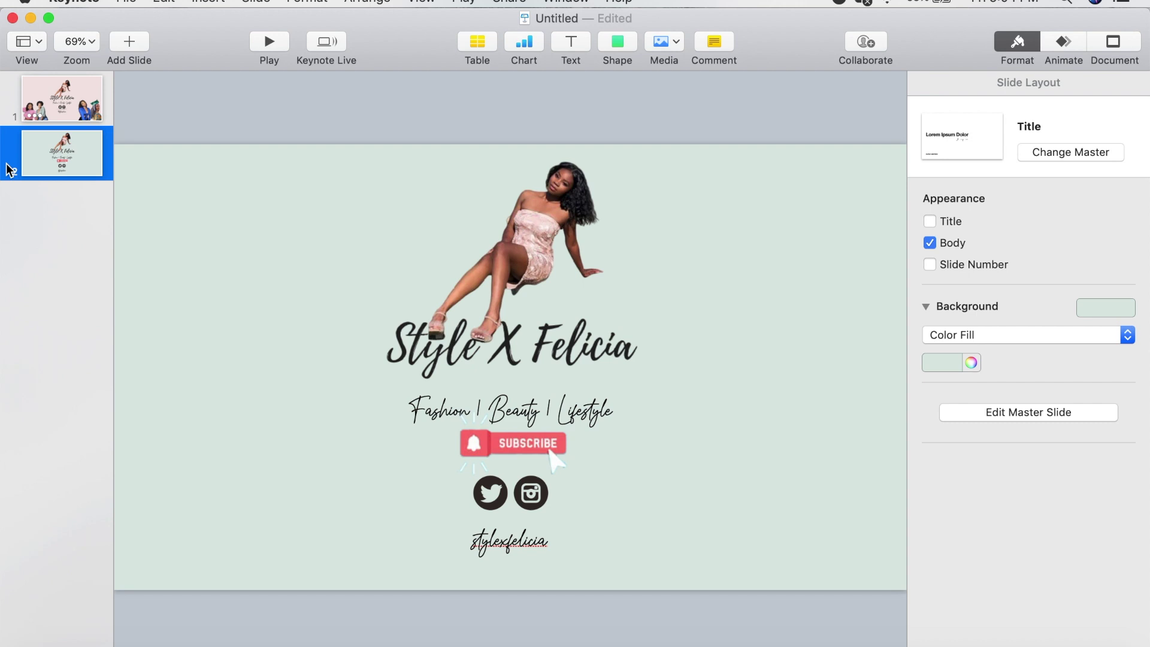
click(61, 107)
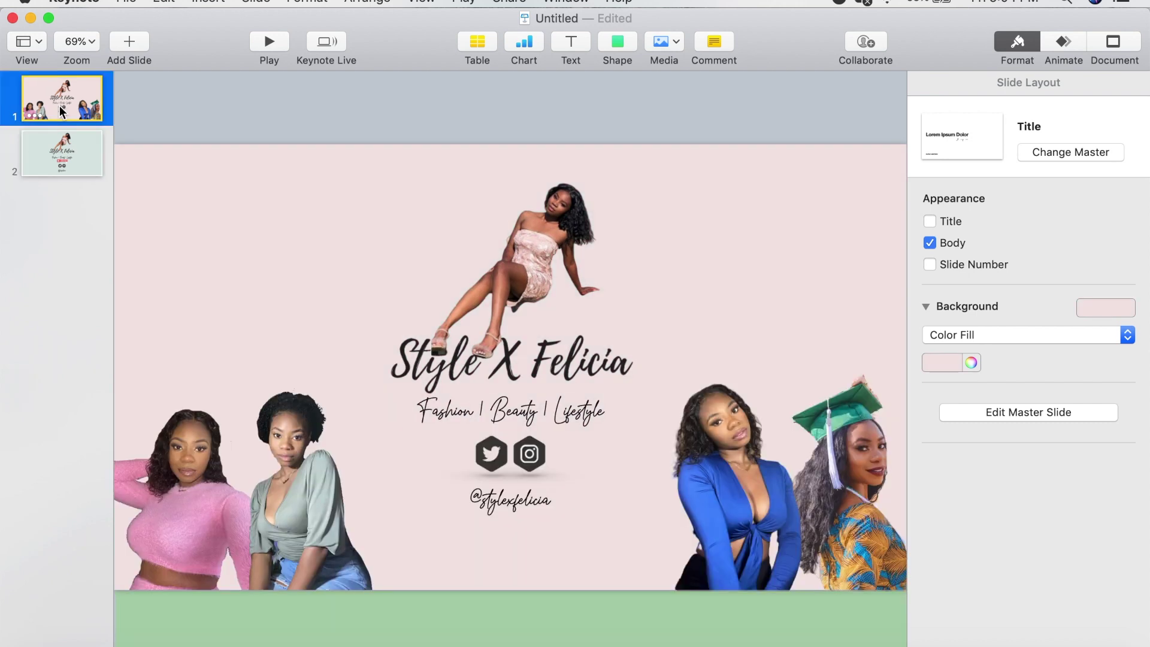
click(54, 156)
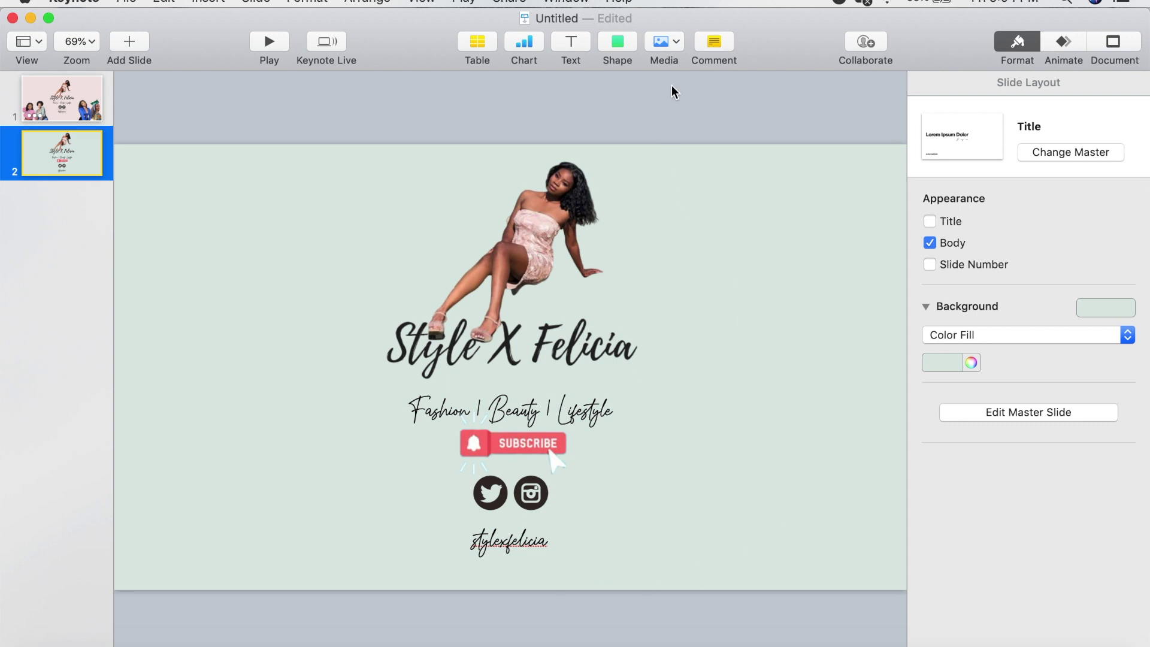
click(669, 46)
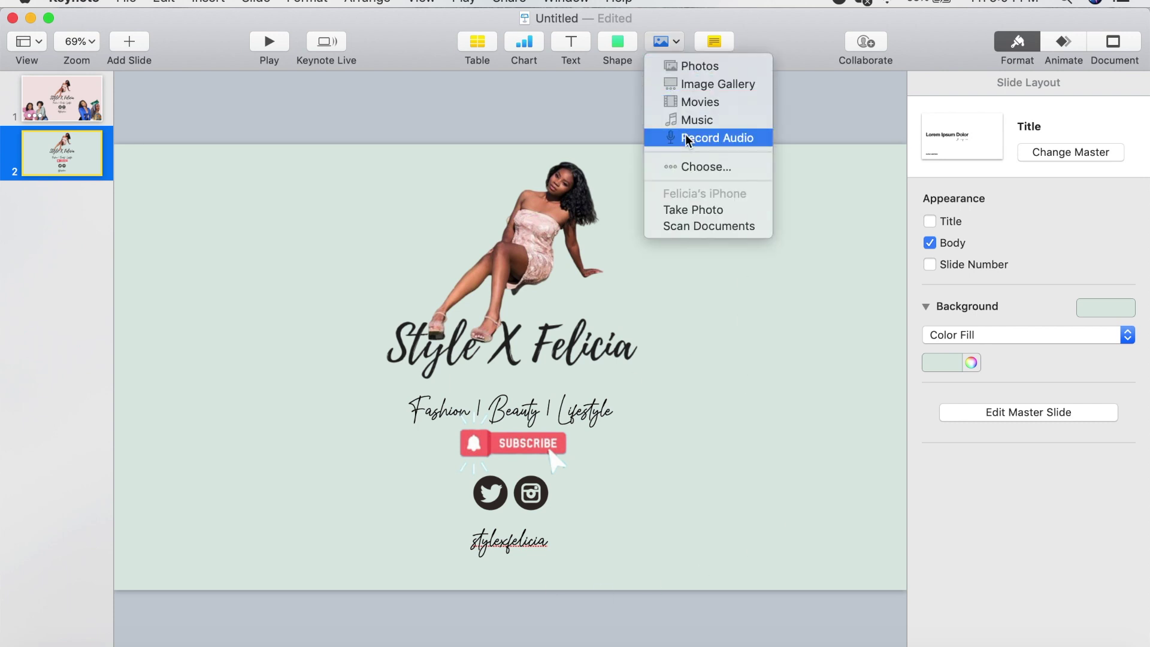
click(681, 162)
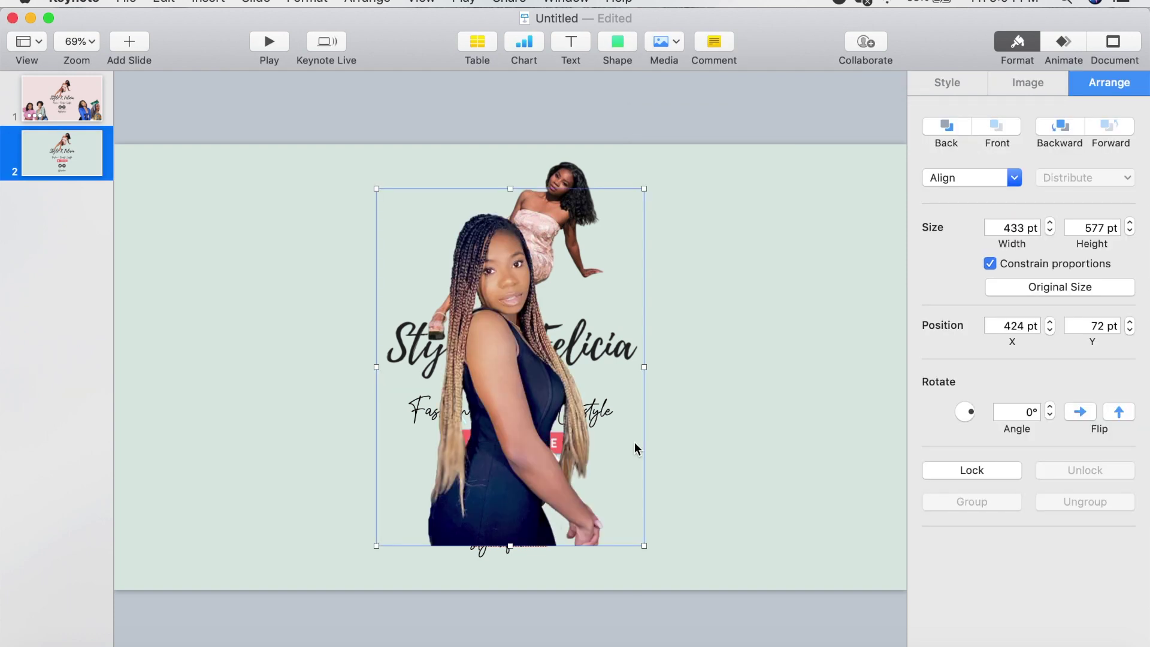
drag(491, 454, 740, 448)
key(super+c)
key(super+v)
drag(735, 439, 244, 440)
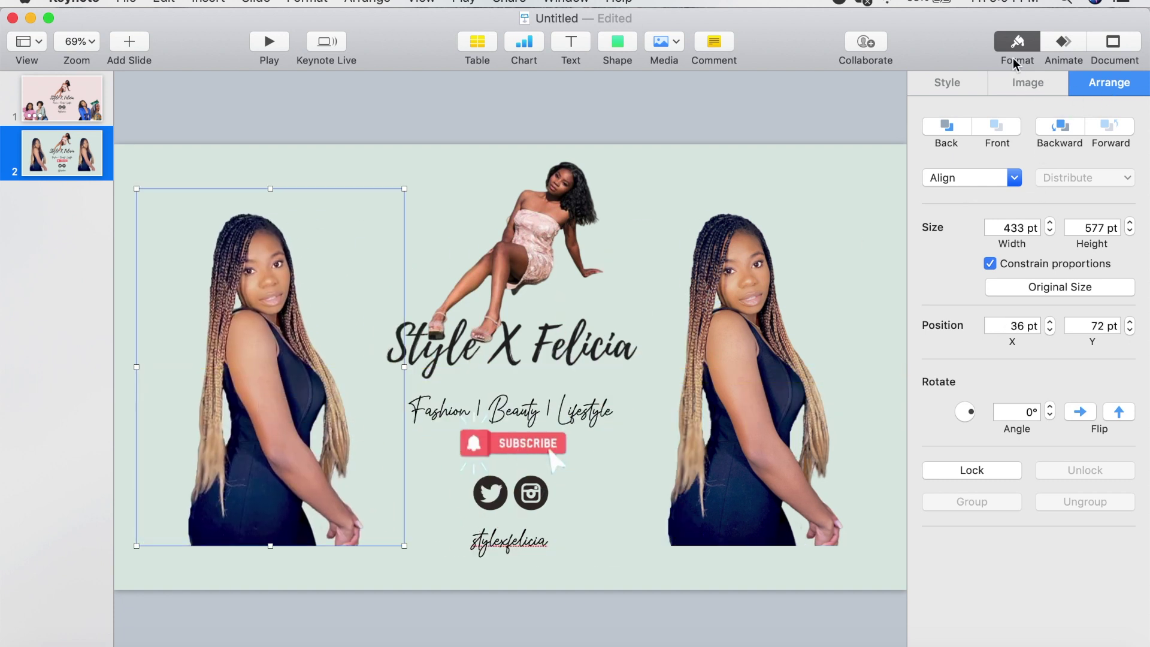
click(1079, 413)
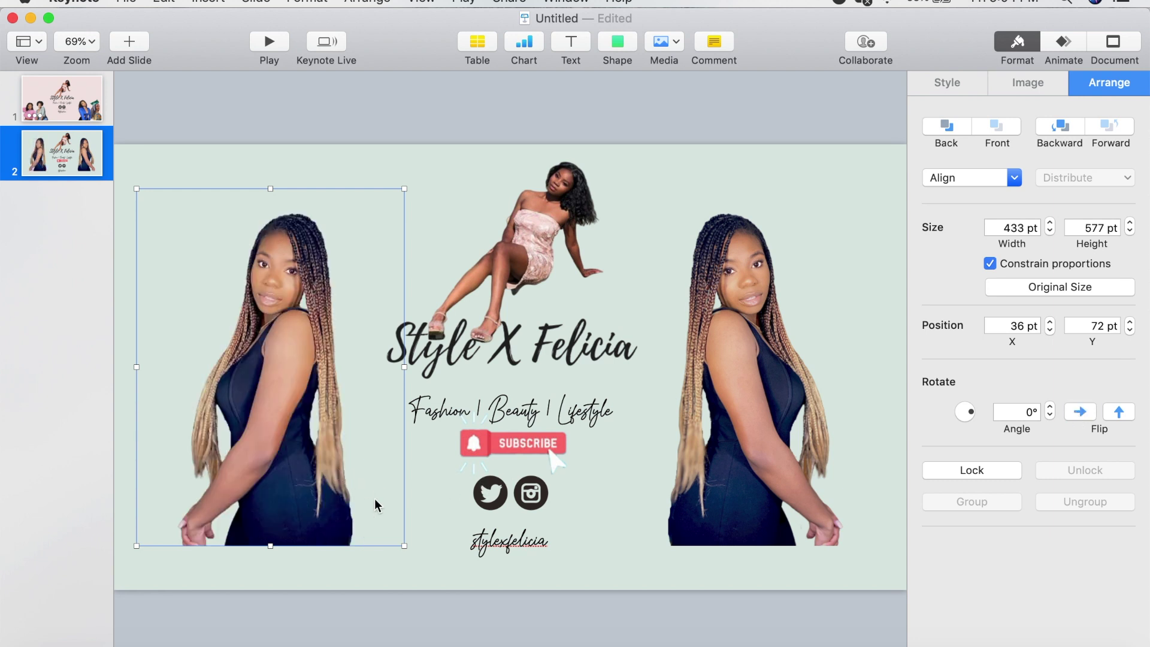
Resize both photos to a matching 283×377 pt and move them to the bottom-left and bottom-right corners.
drag(405, 546, 294, 431)
drag(249, 397, 305, 564)
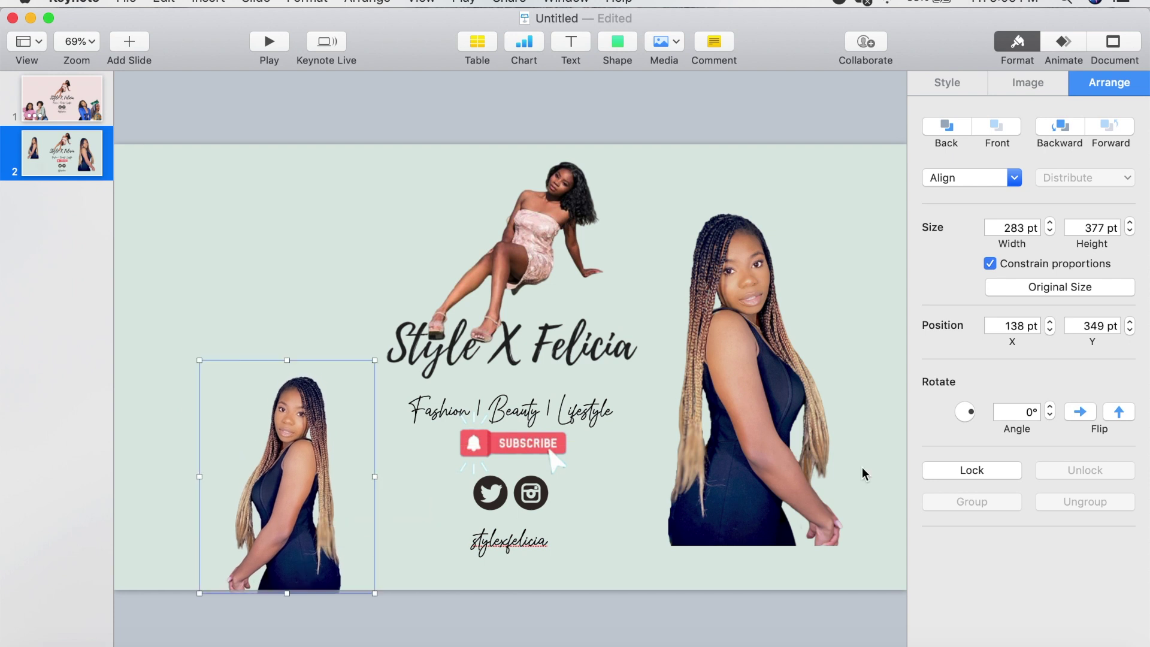
click(743, 469)
drag(884, 546, 734, 416)
drag(719, 371, 749, 540)
click(750, 106)
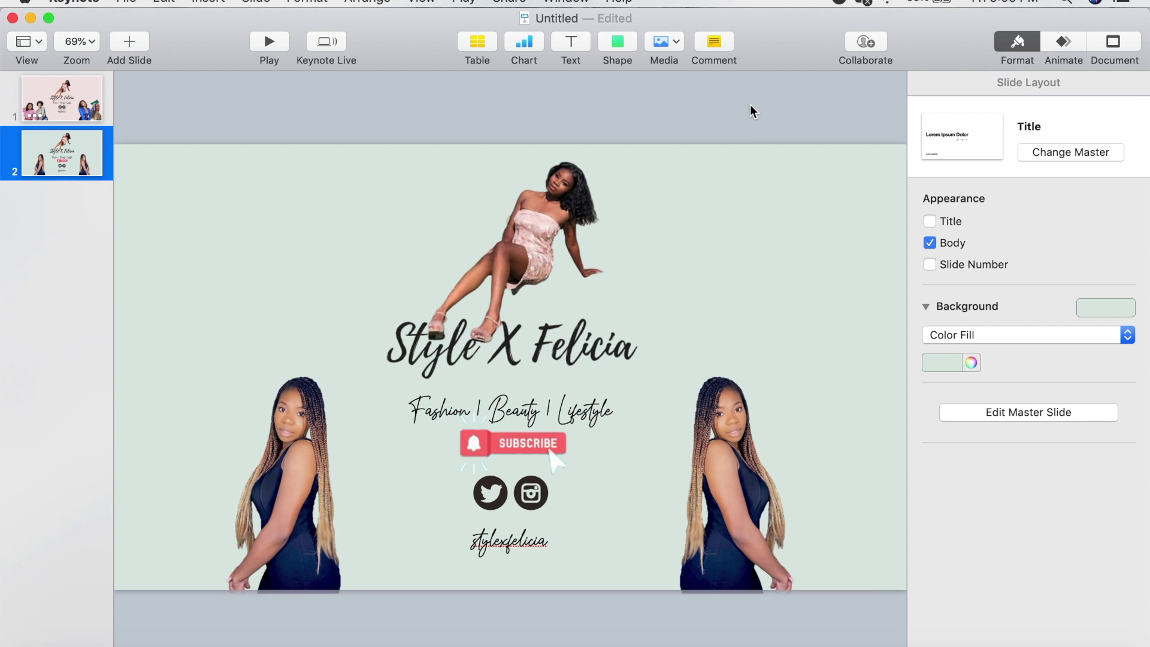
click(1010, 43)
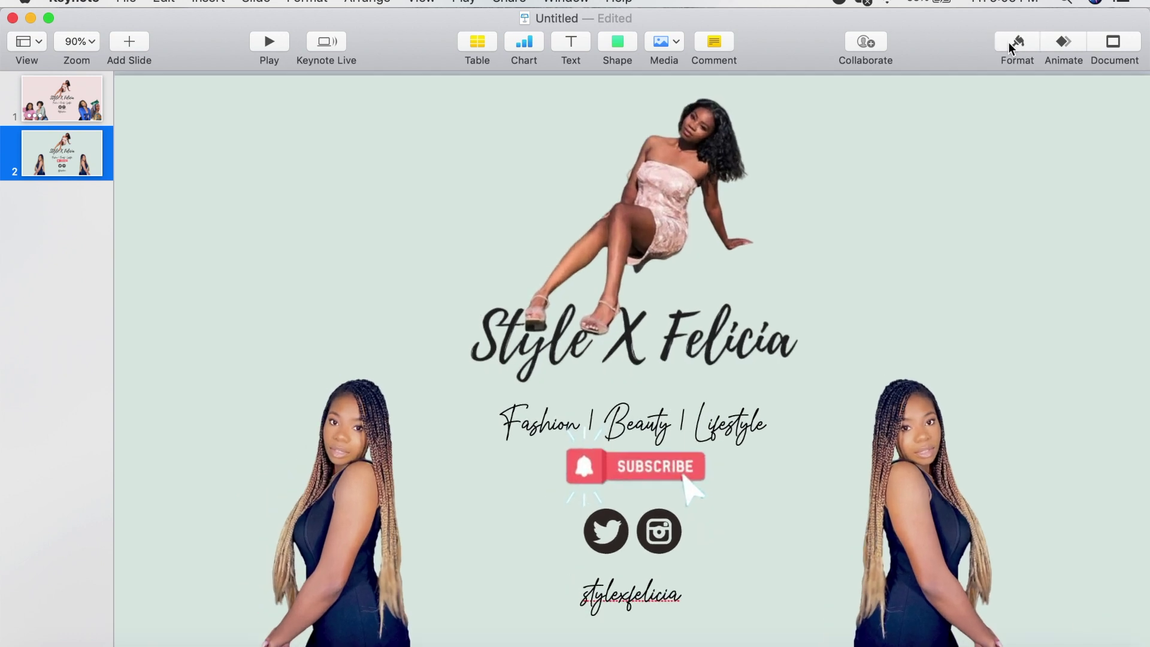
click(1018, 43)
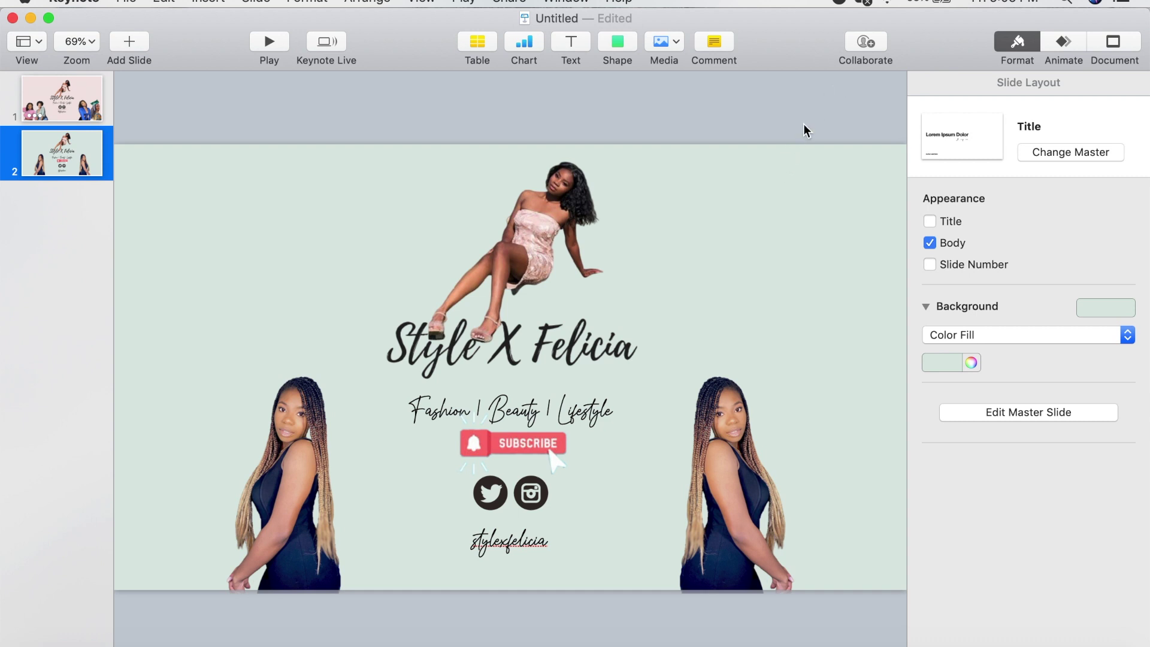
click(525, 256)
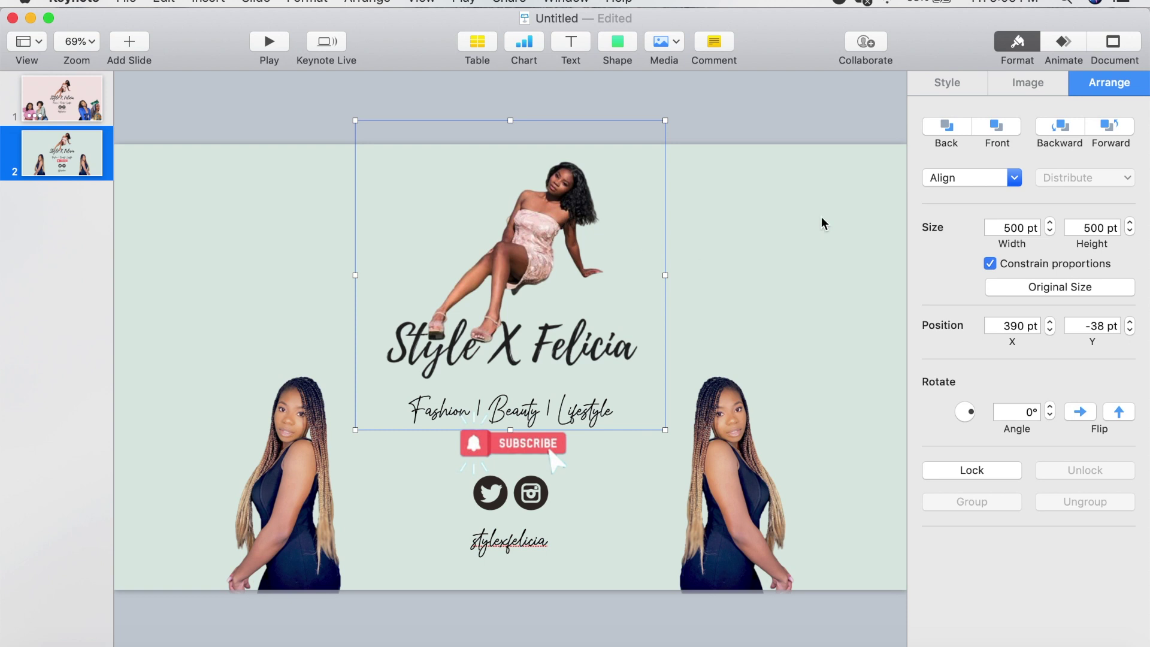
Apply a Sparkle build-in to slide 2's logo image, then return to slide 1's tagline.
click(1054, 51)
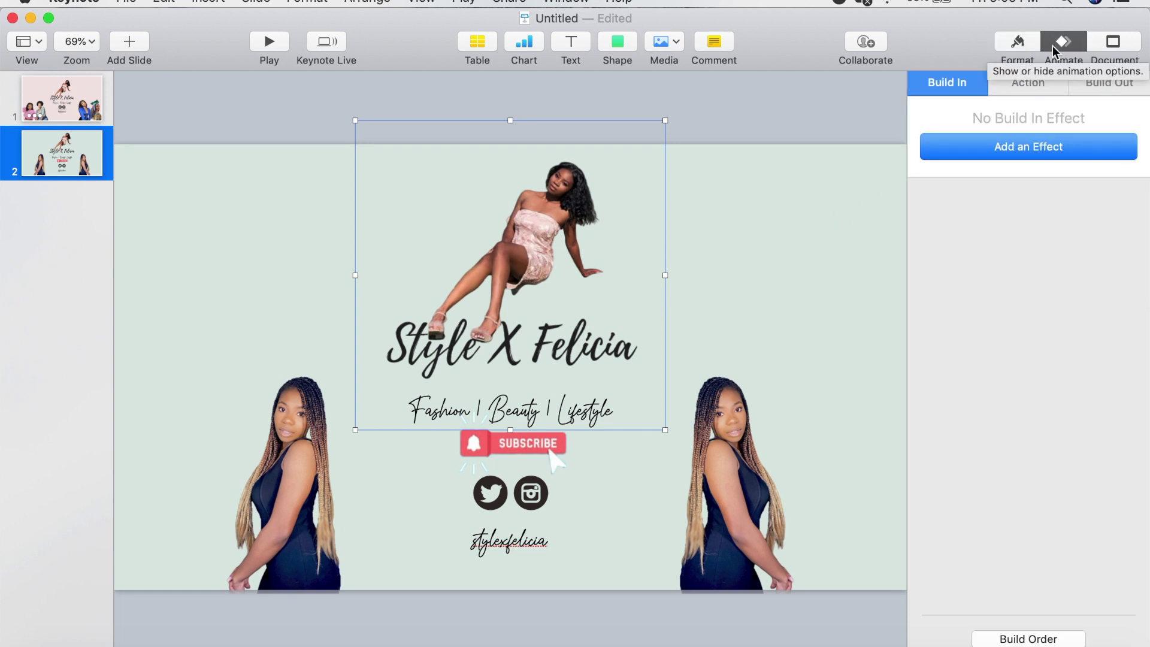
click(994, 146)
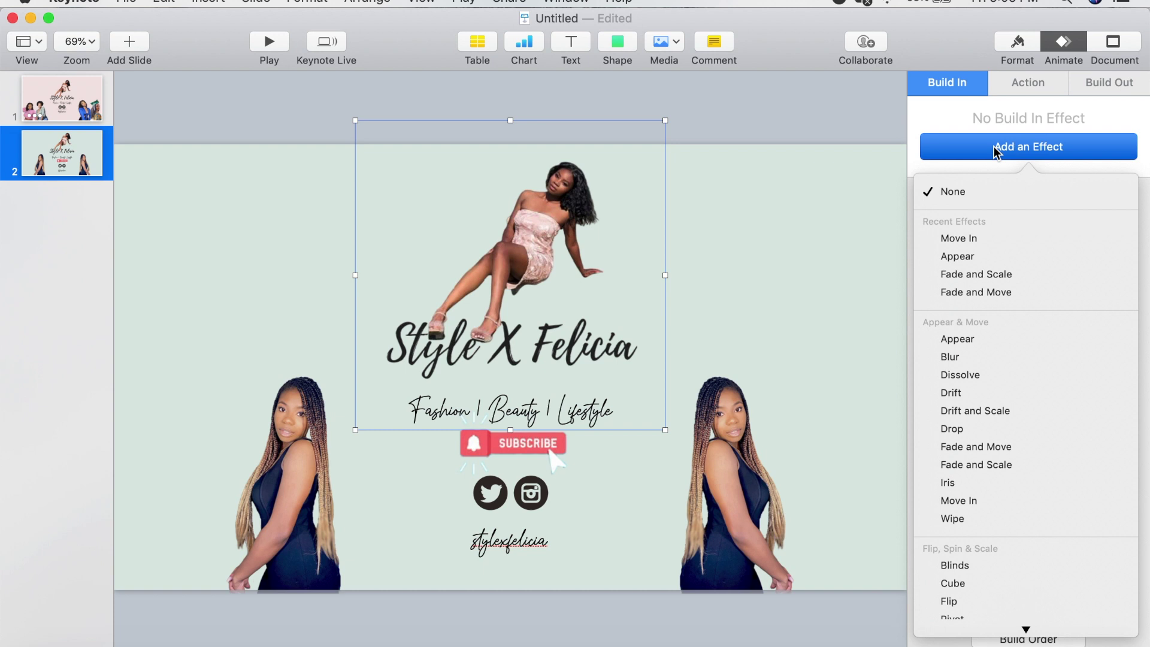
mouse_move(1026, 629)
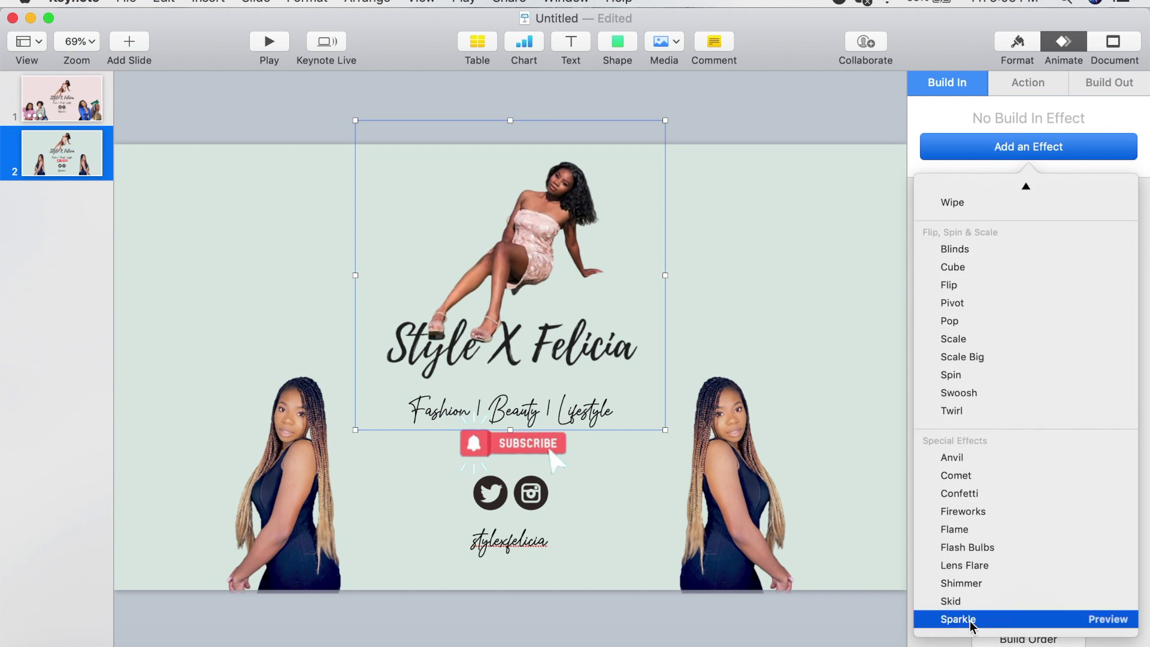
click(959, 619)
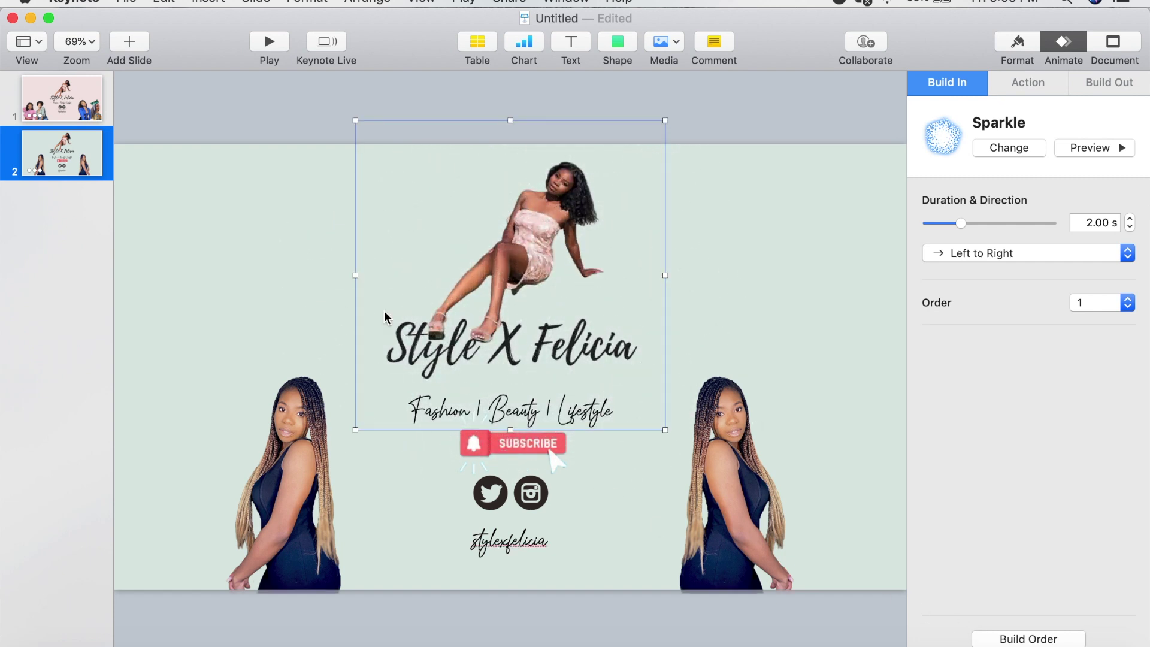
click(74, 115)
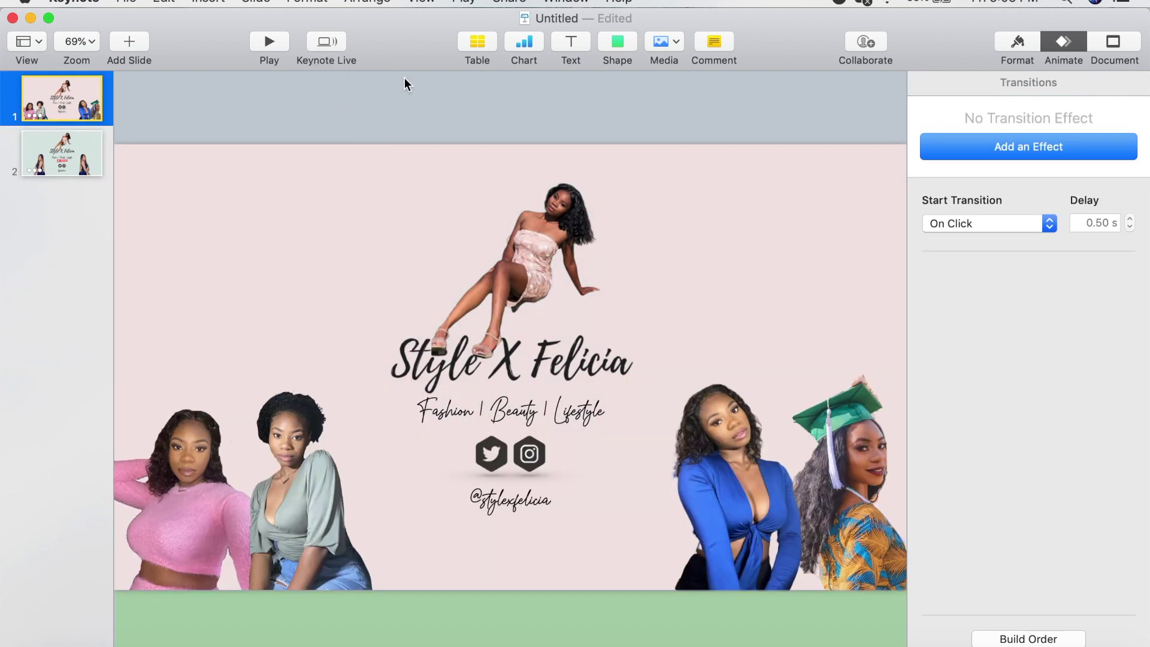
click(538, 413)
Check the existing build effects, then give slide 2's Fashion | Beauty | Lifestyle tagline a Trace build-in.
click(519, 464)
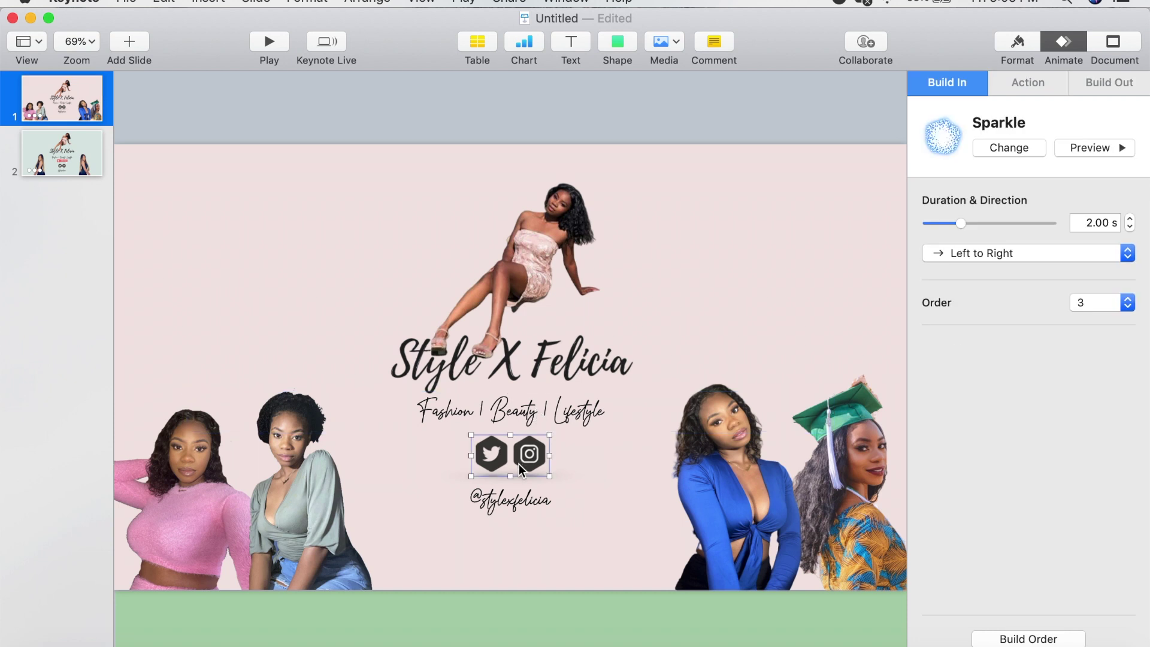
click(512, 508)
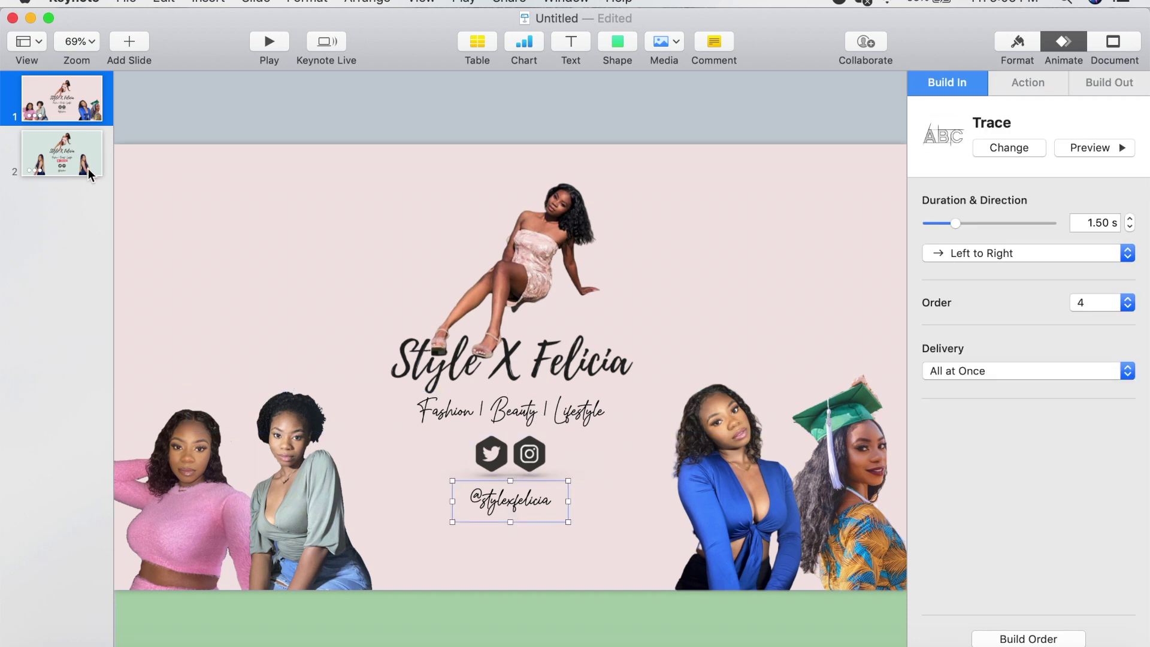
click(722, 482)
click(53, 160)
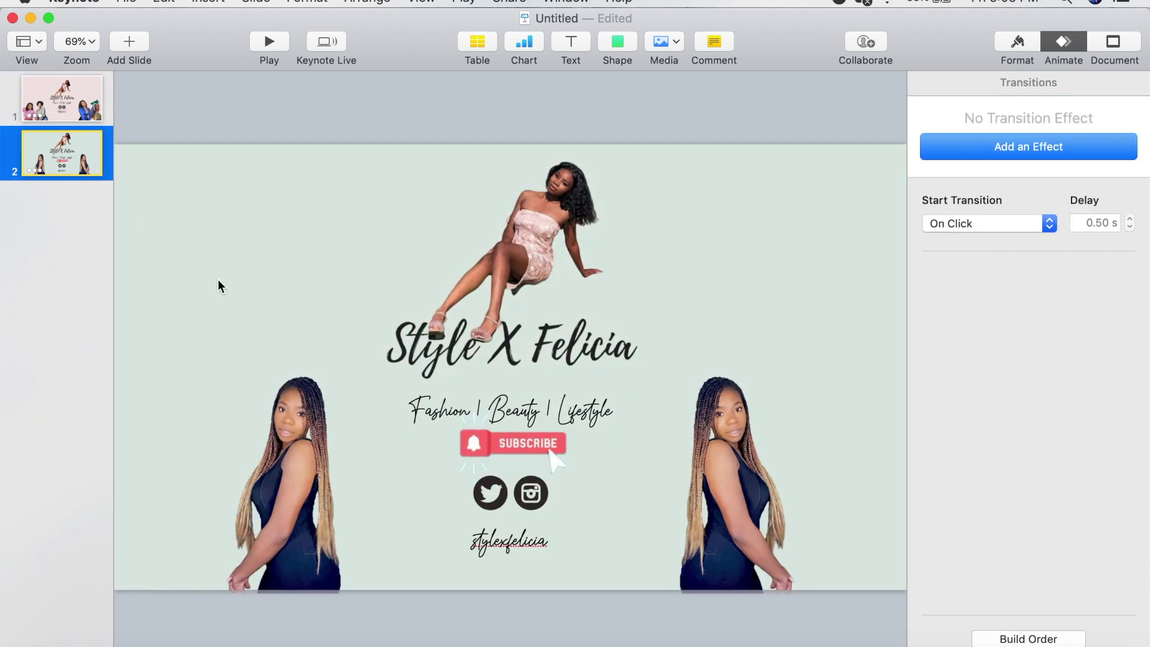
click(513, 414)
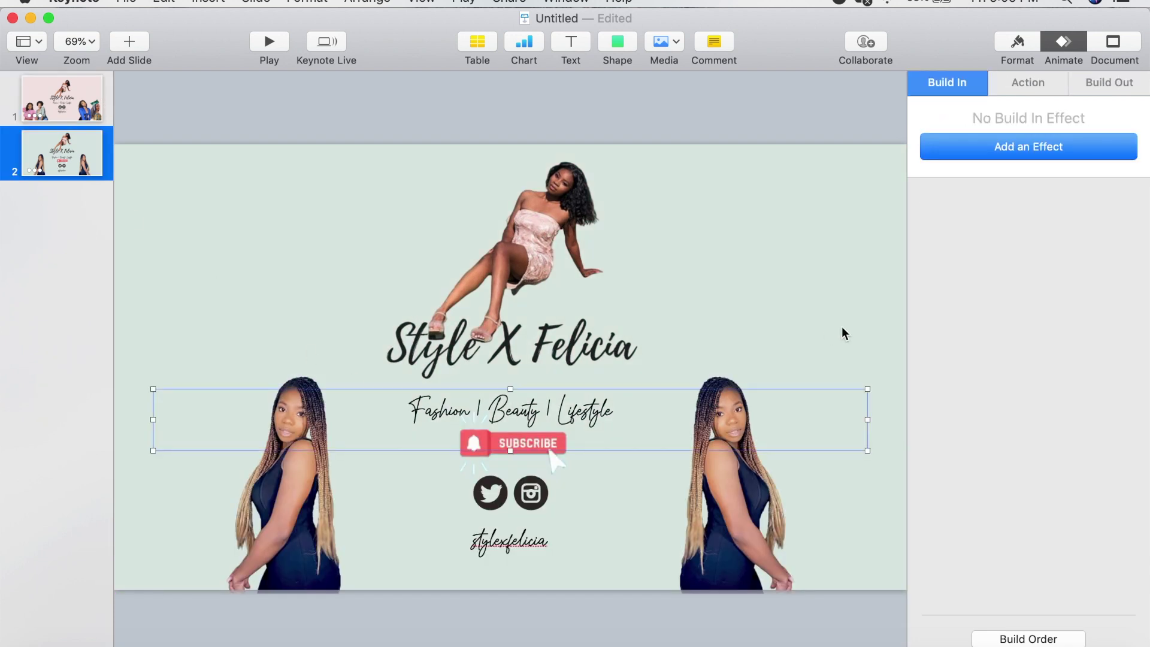
click(1025, 147)
mouse_move(1024, 627)
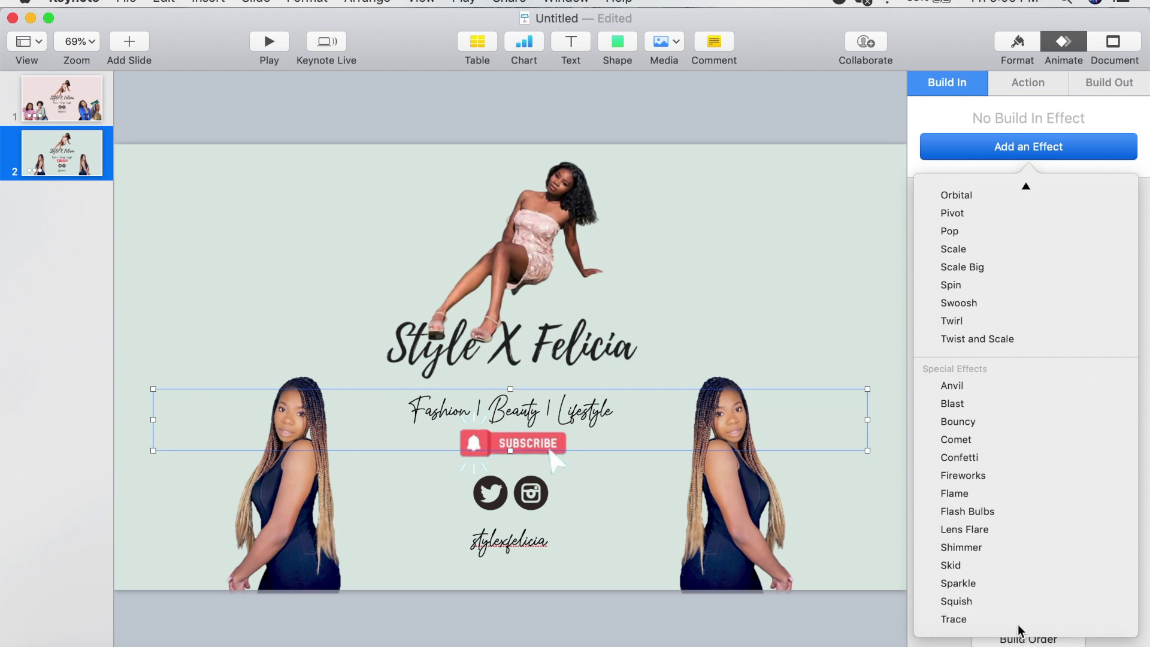
click(1014, 619)
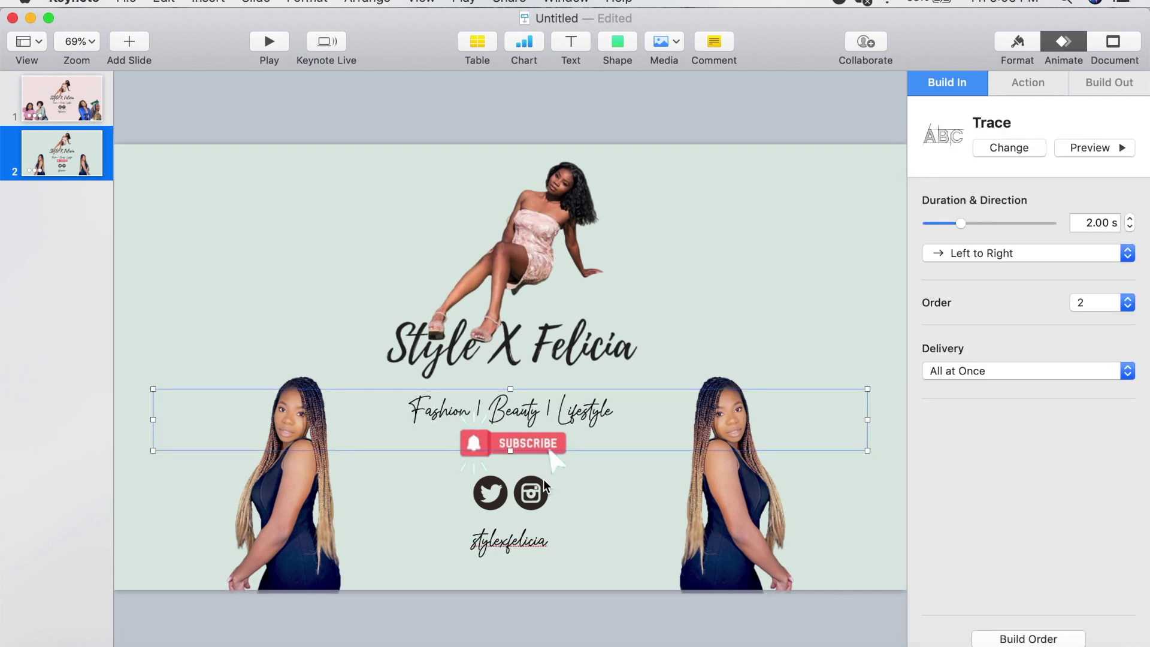
Give the subscribe button graphic and the Twitter/Instagram icons Sparkle build-ins.
click(470, 457)
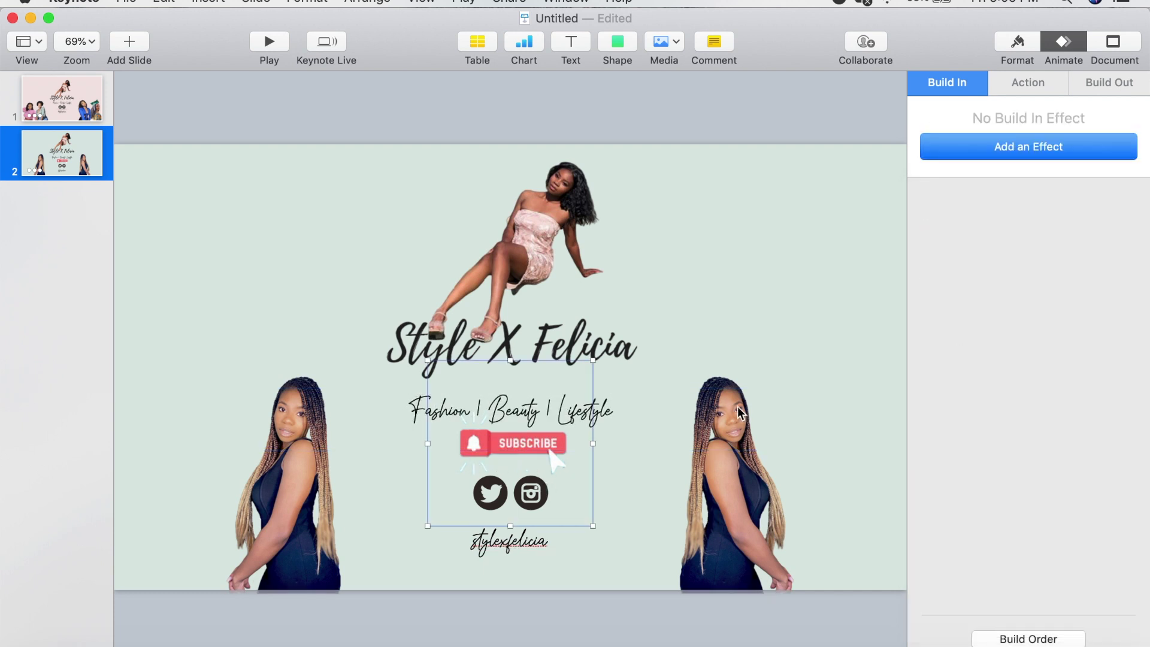
click(1047, 151)
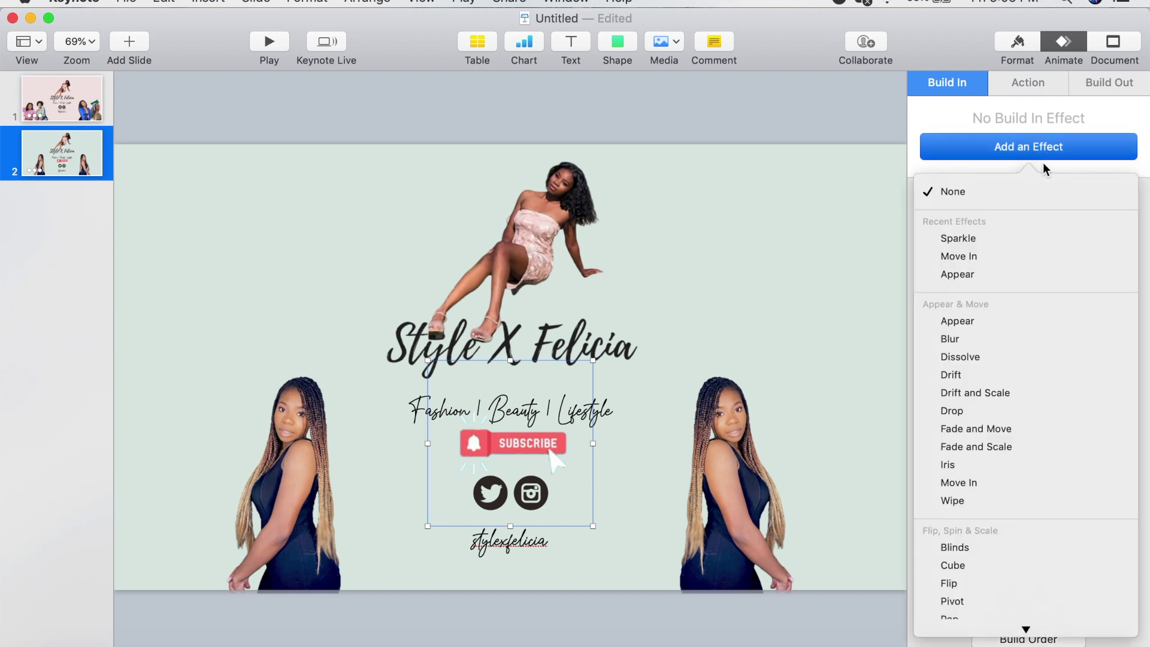
click(1032, 239)
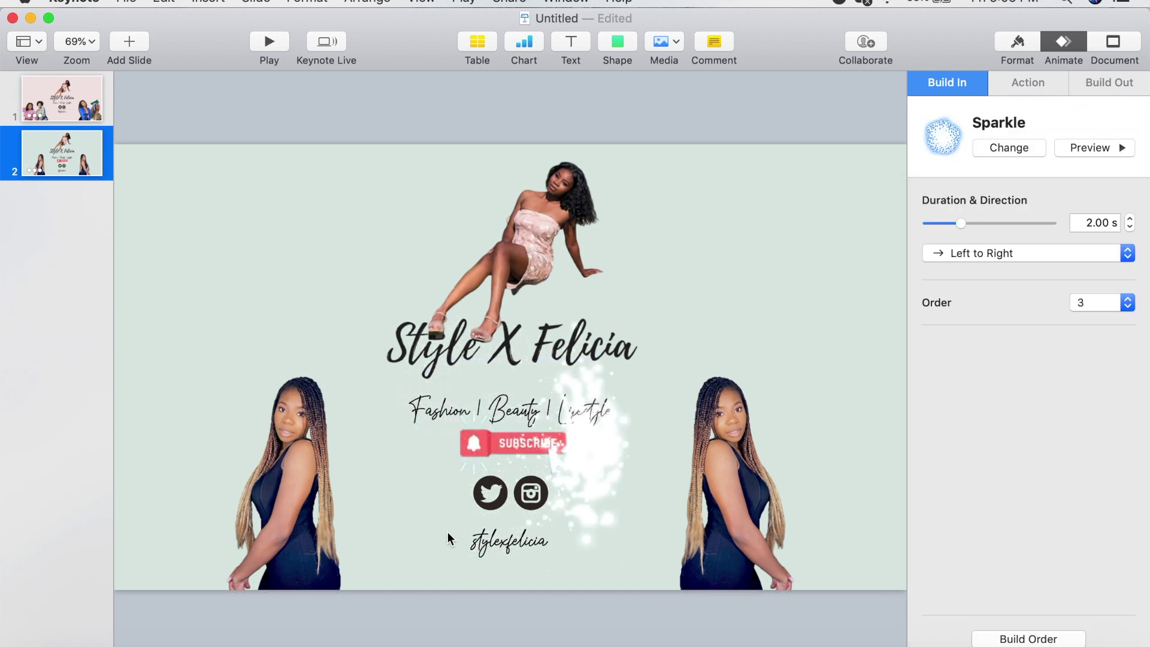
drag(597, 568, 548, 575)
click(529, 500)
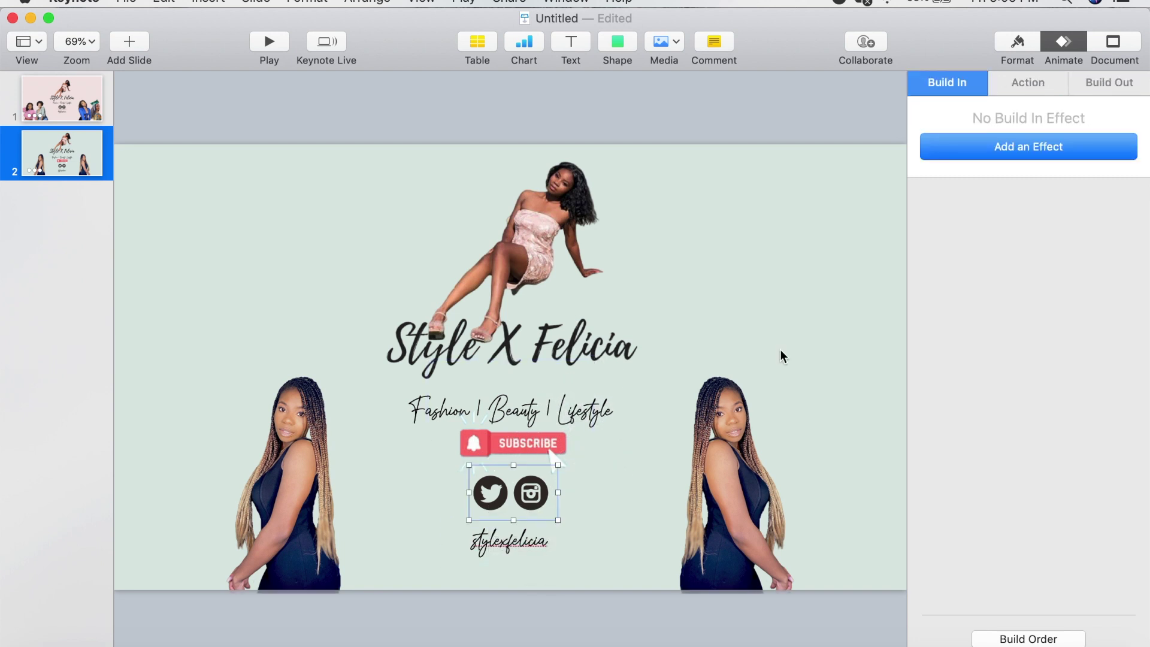
click(1065, 151)
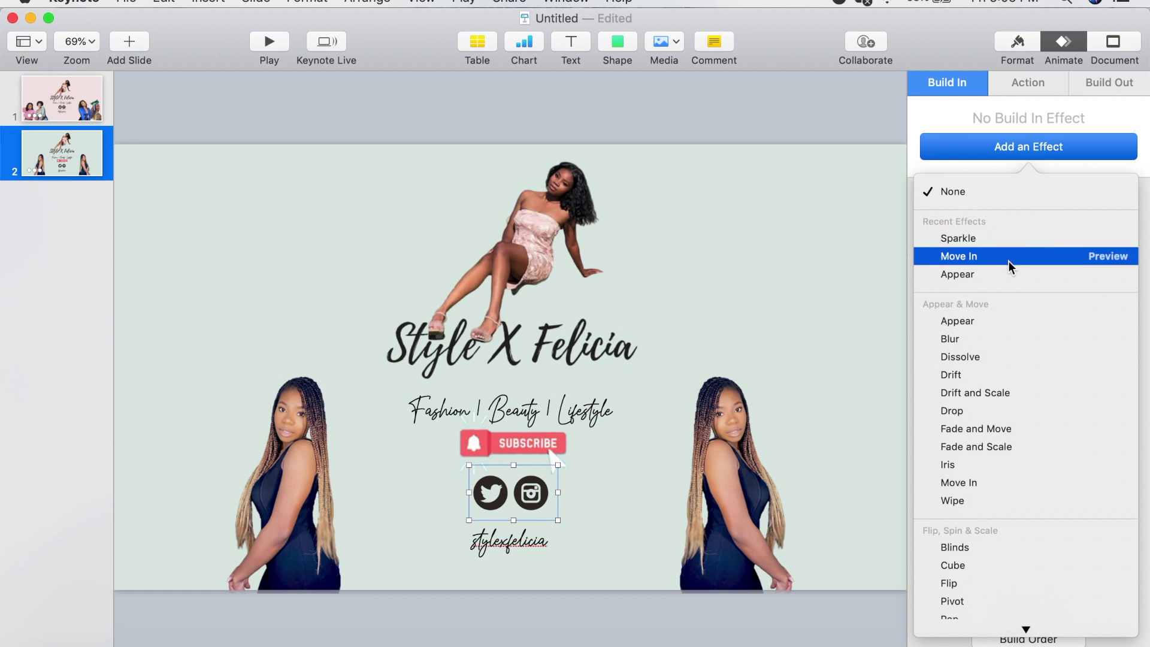
click(1004, 242)
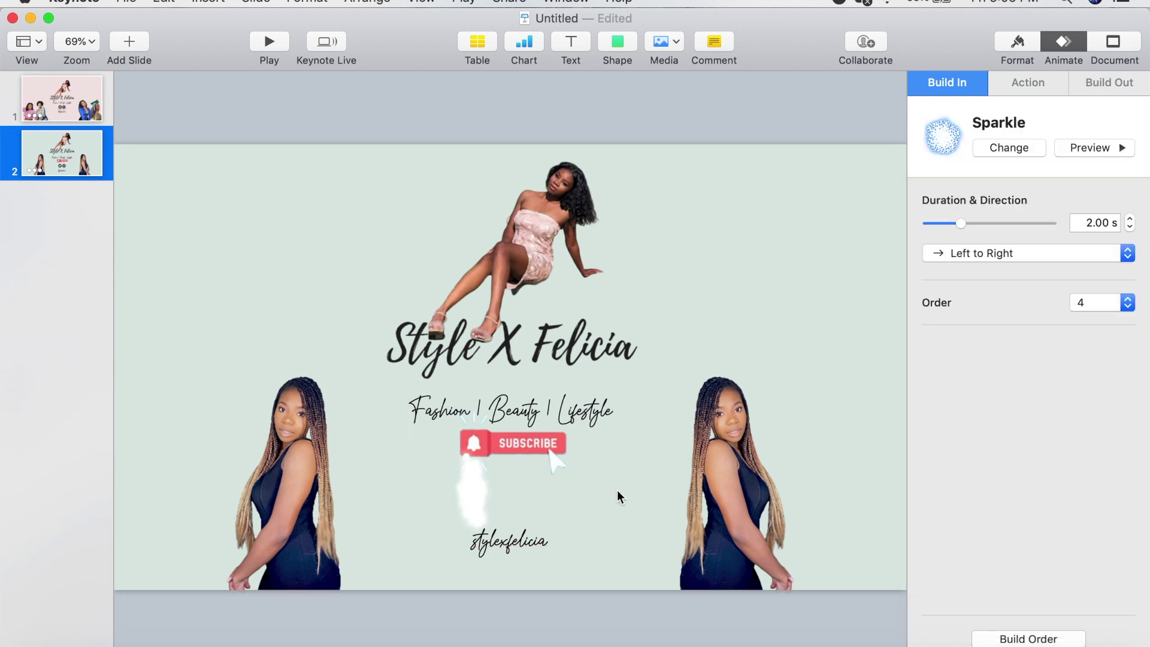
Give the stylexfelicia text a Trace build-in and both side photos an Appear build-in.
click(532, 544)
click(1024, 148)
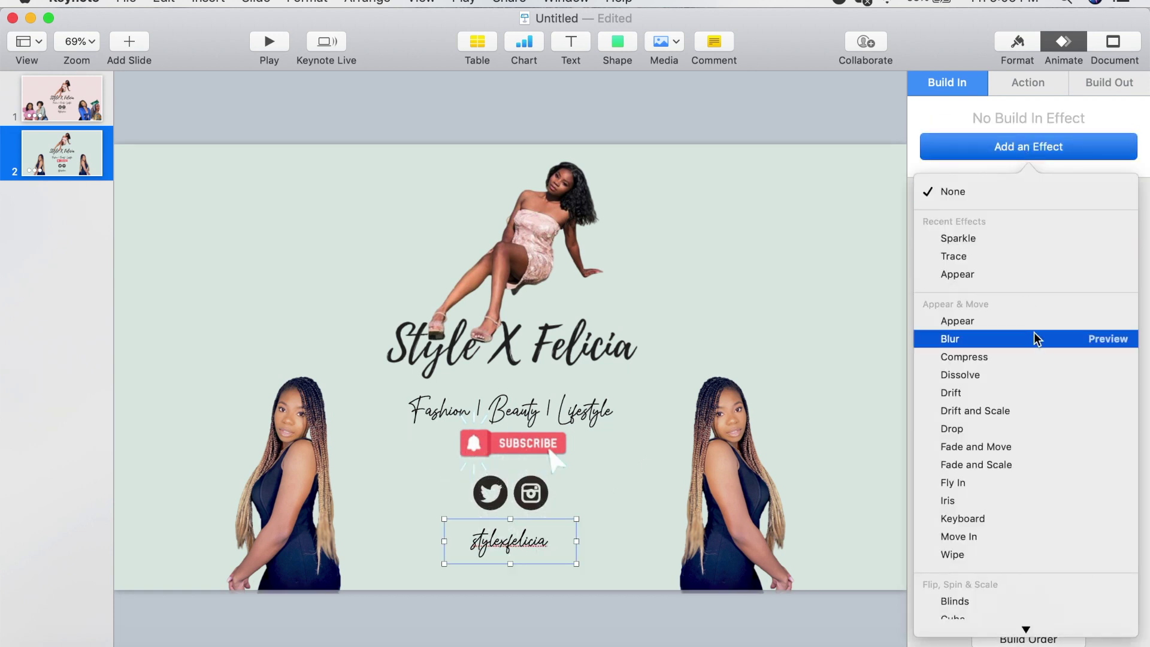
click(1047, 257)
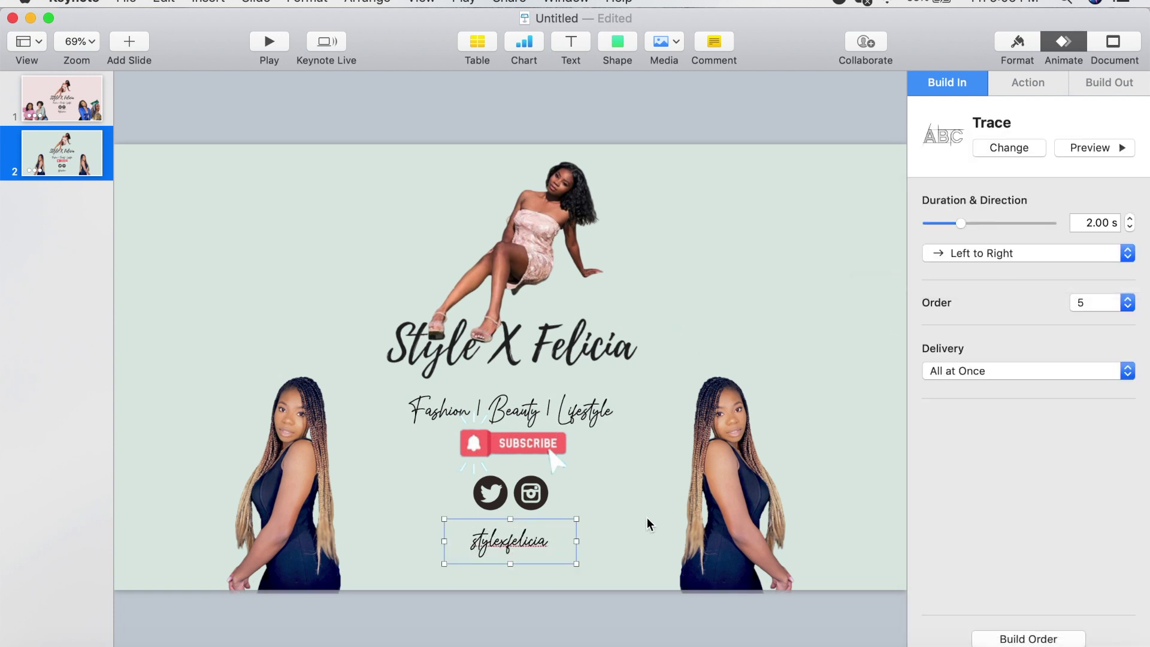
click(731, 495)
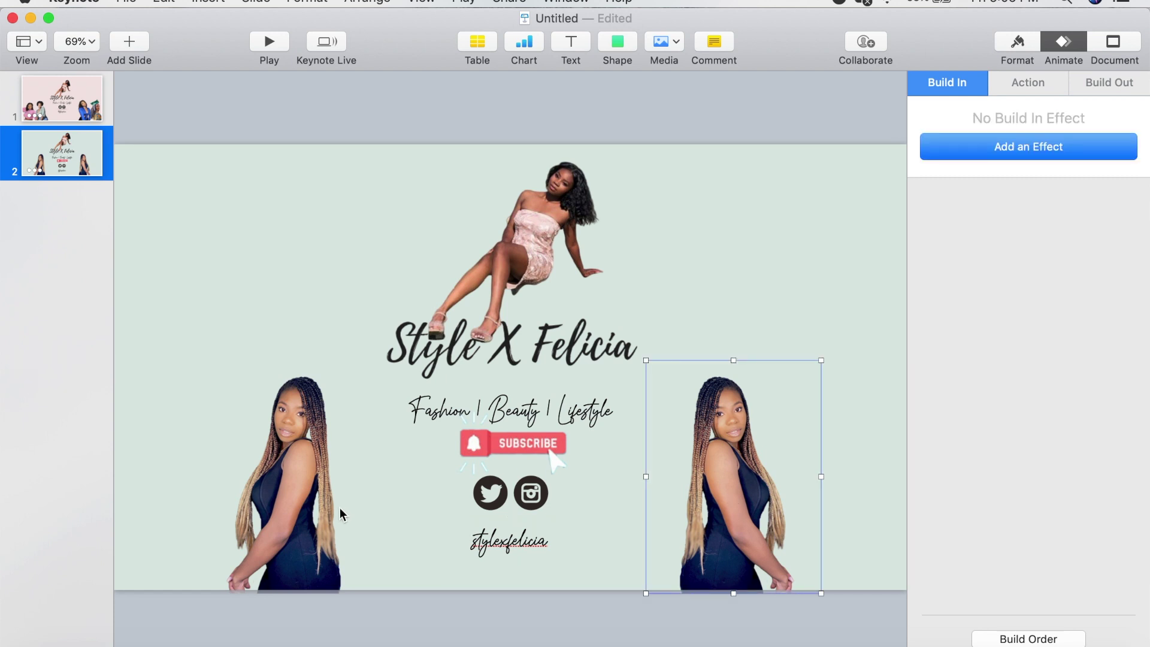
shift+click(305, 517)
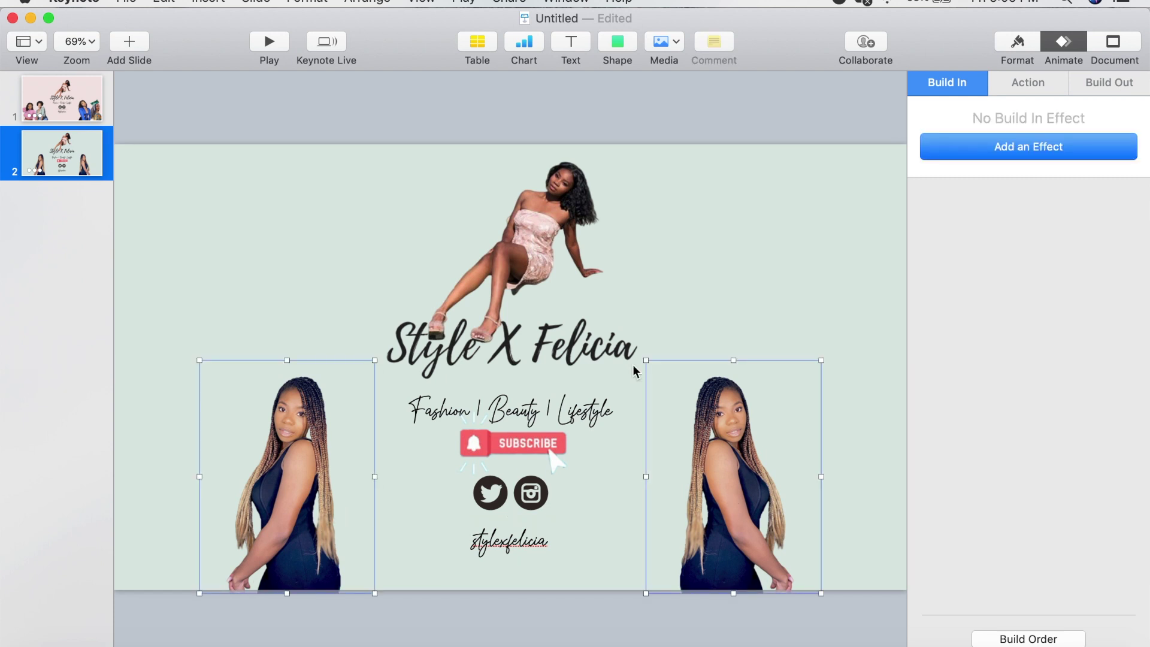
click(1062, 148)
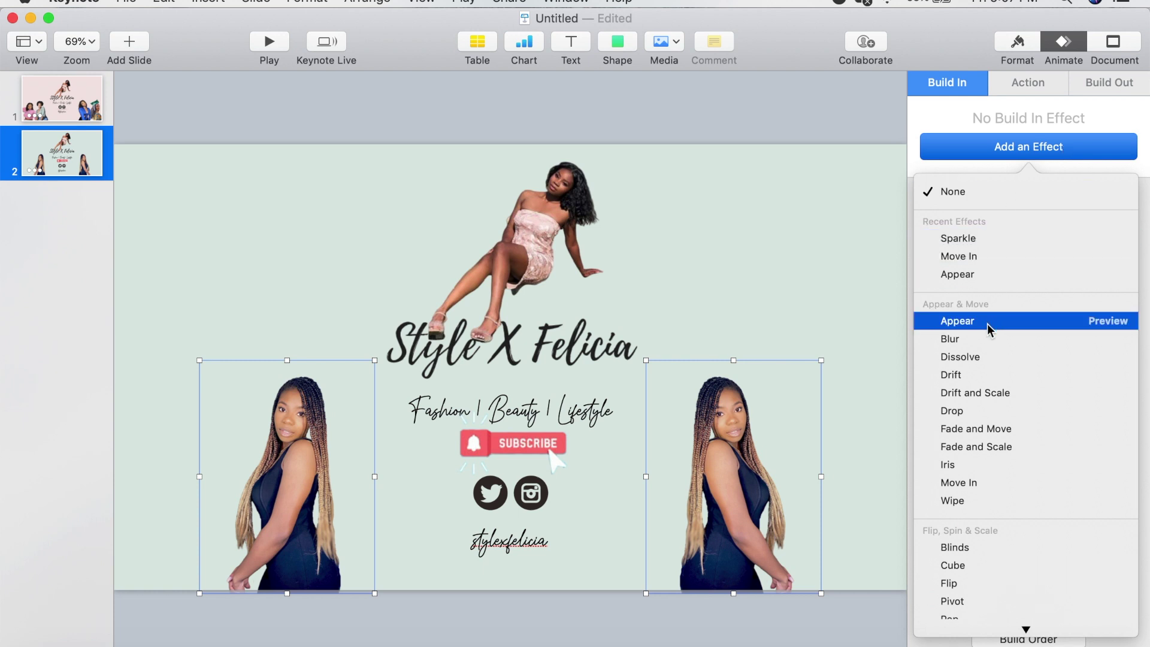
click(958, 321)
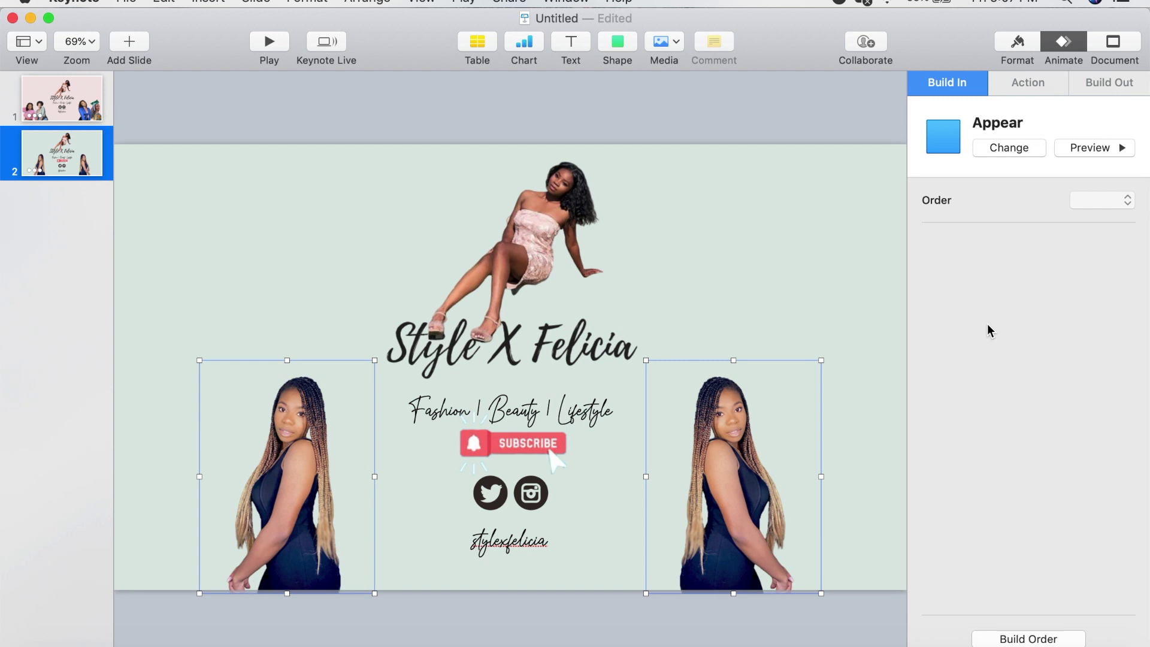
click(1038, 85)
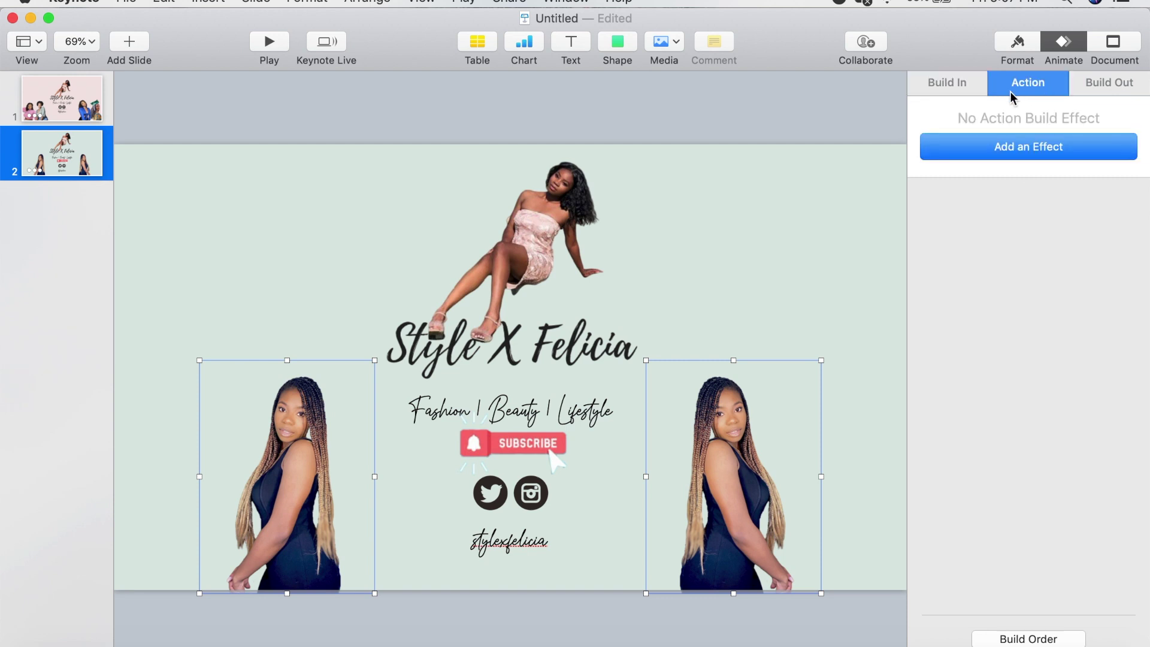
click(963, 85)
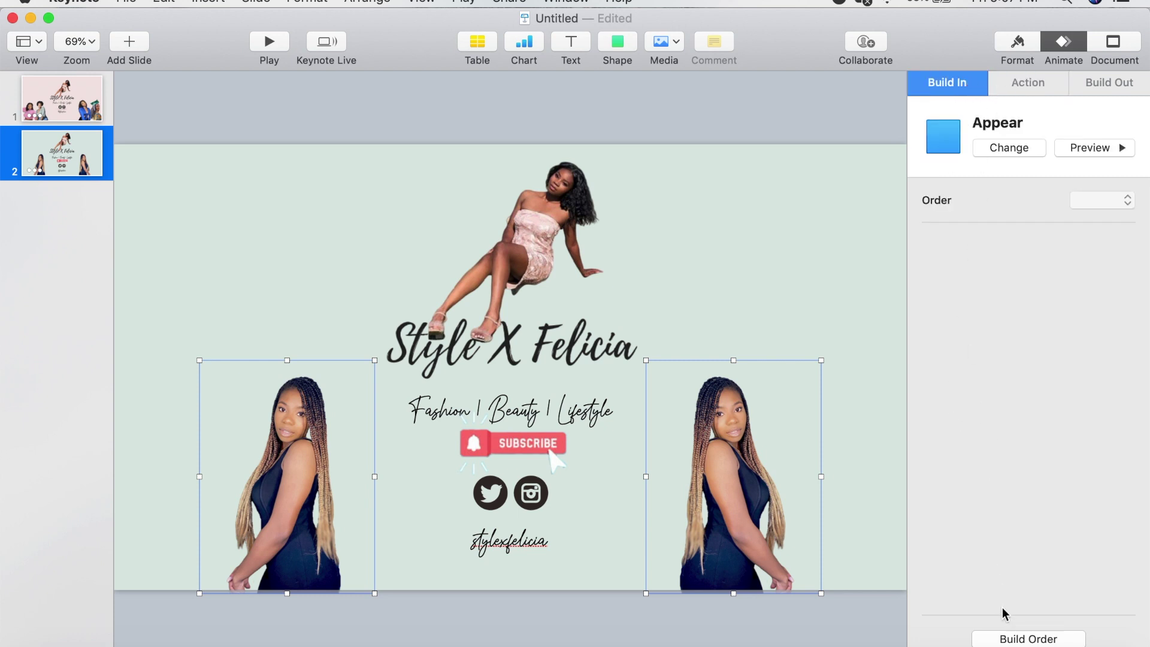
click(1012, 638)
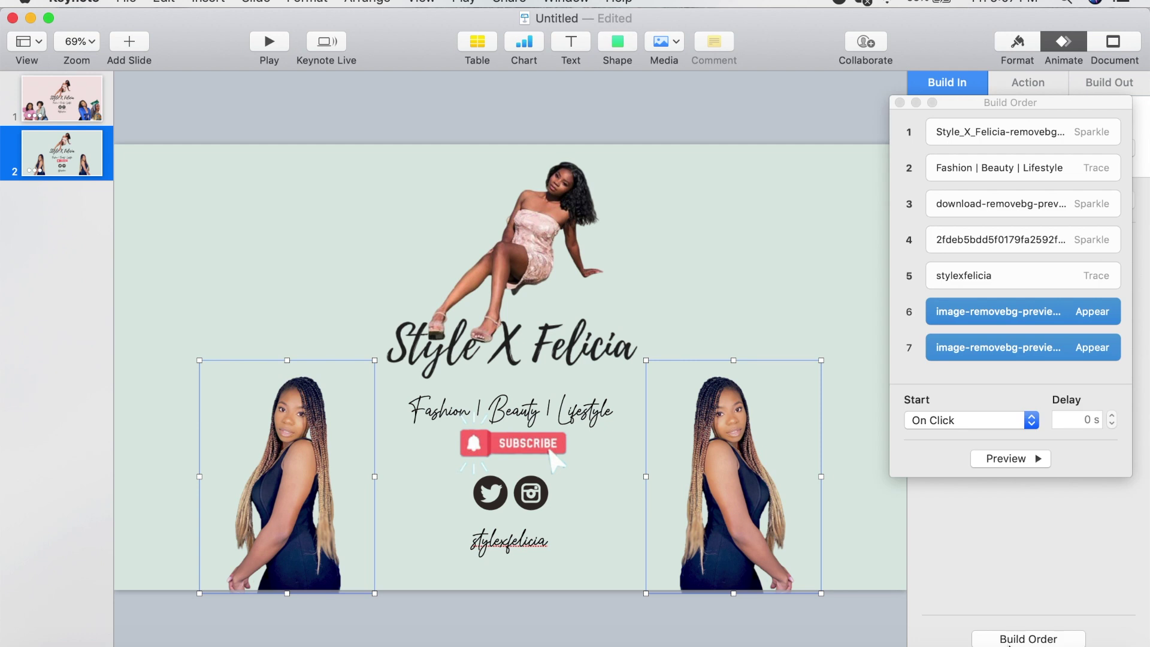
Start the title build automatically after the transition, and the tagline after build 1.
click(984, 125)
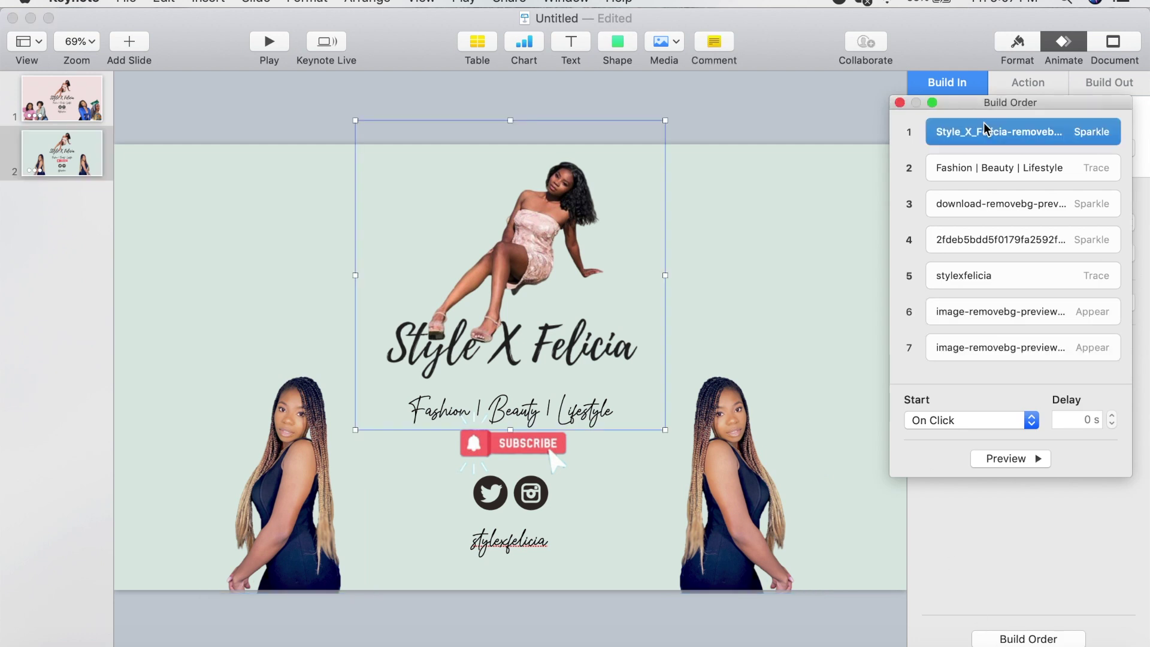
click(978, 175)
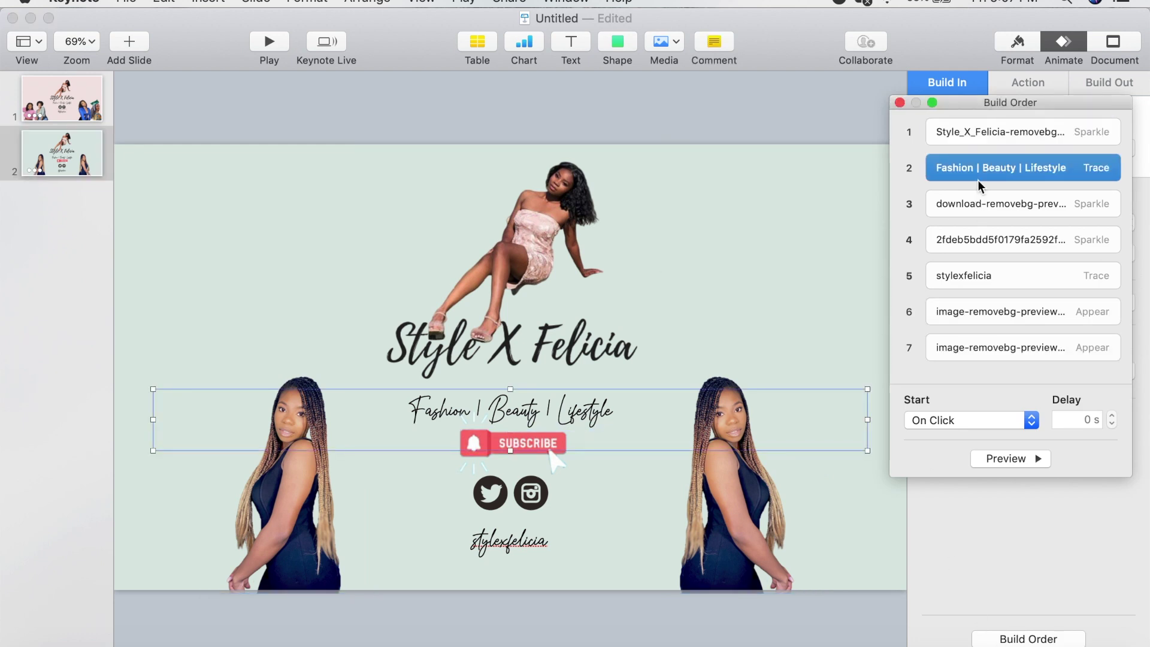
click(966, 239)
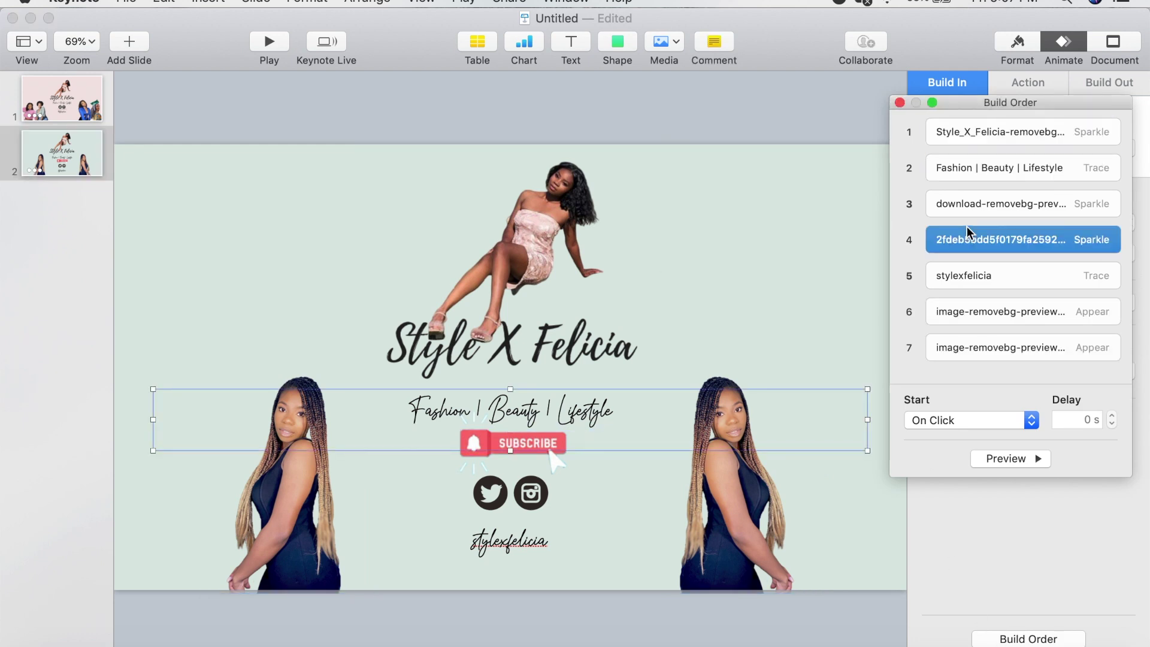
click(998, 142)
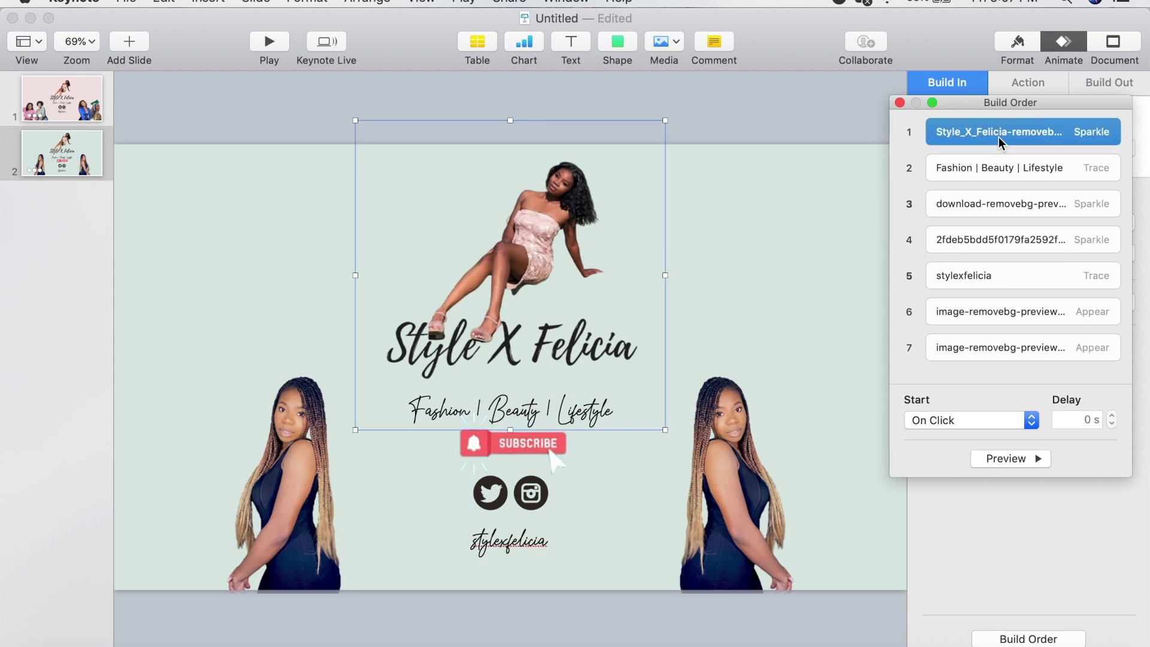
click(948, 422)
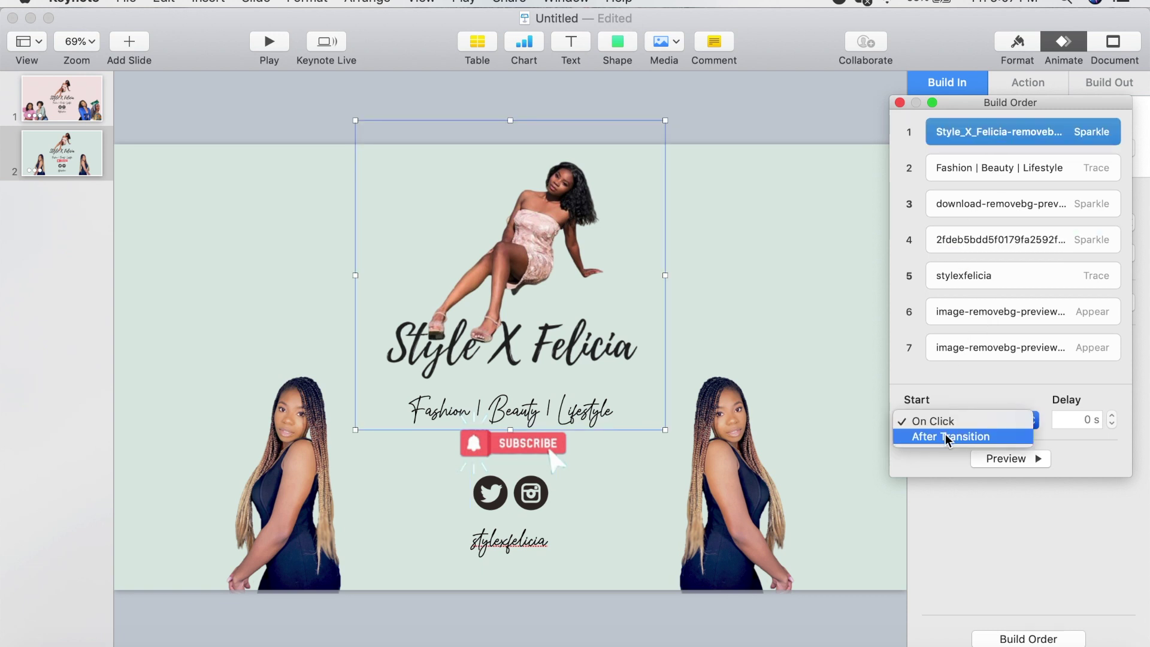
click(945, 433)
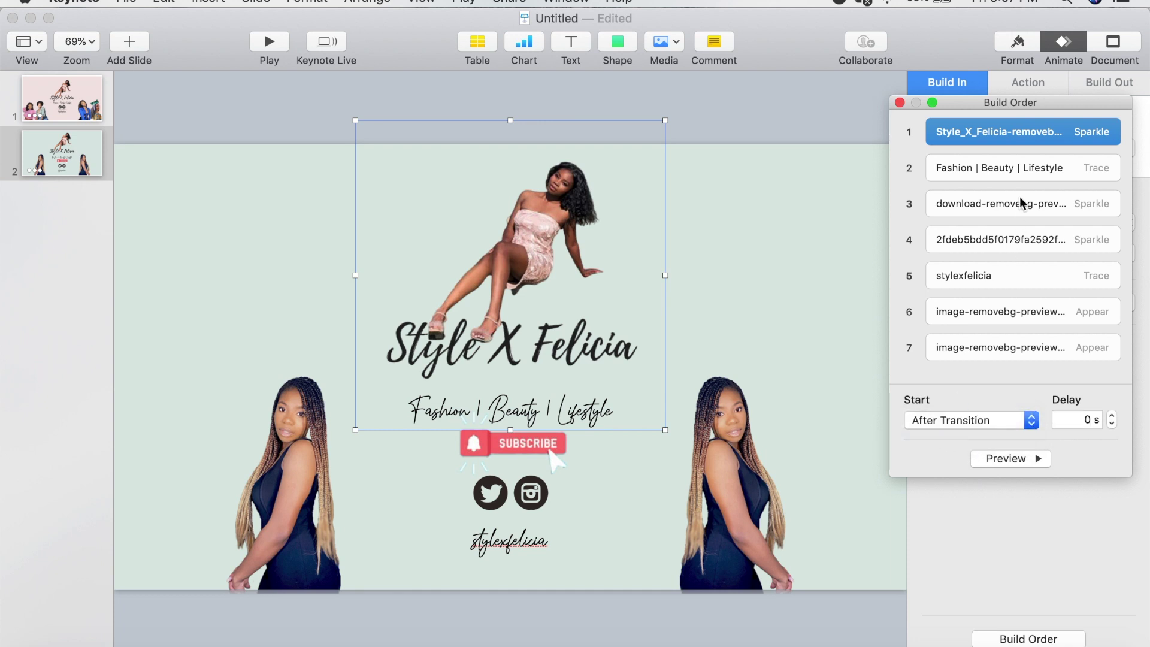
click(1024, 159)
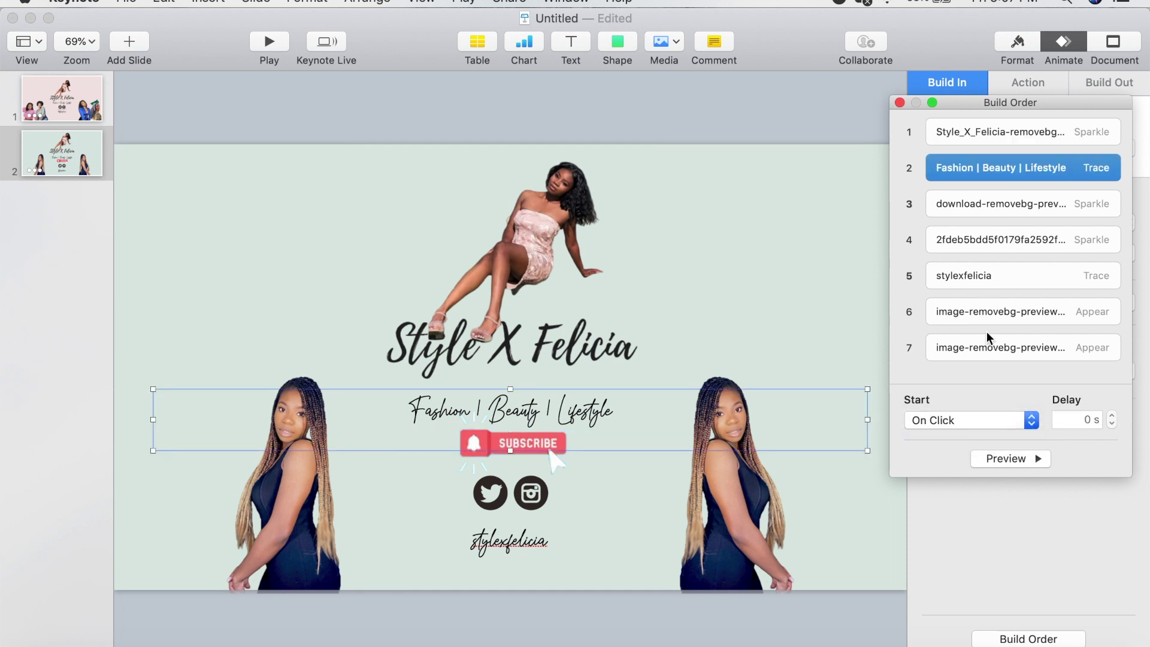
click(944, 419)
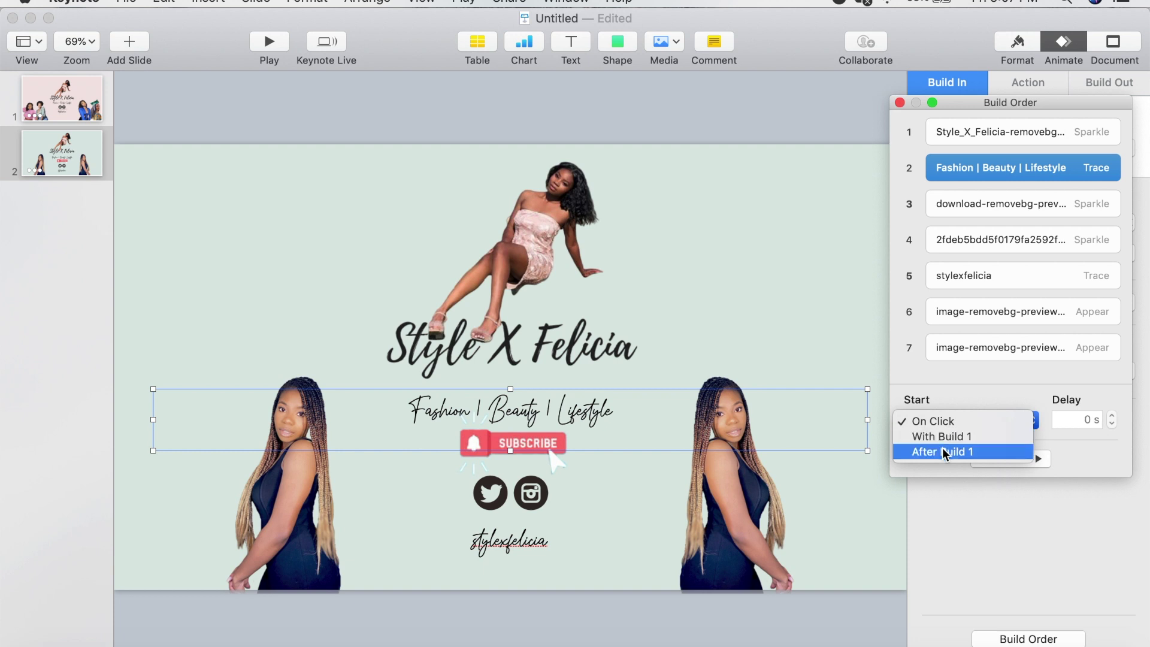
click(955, 371)
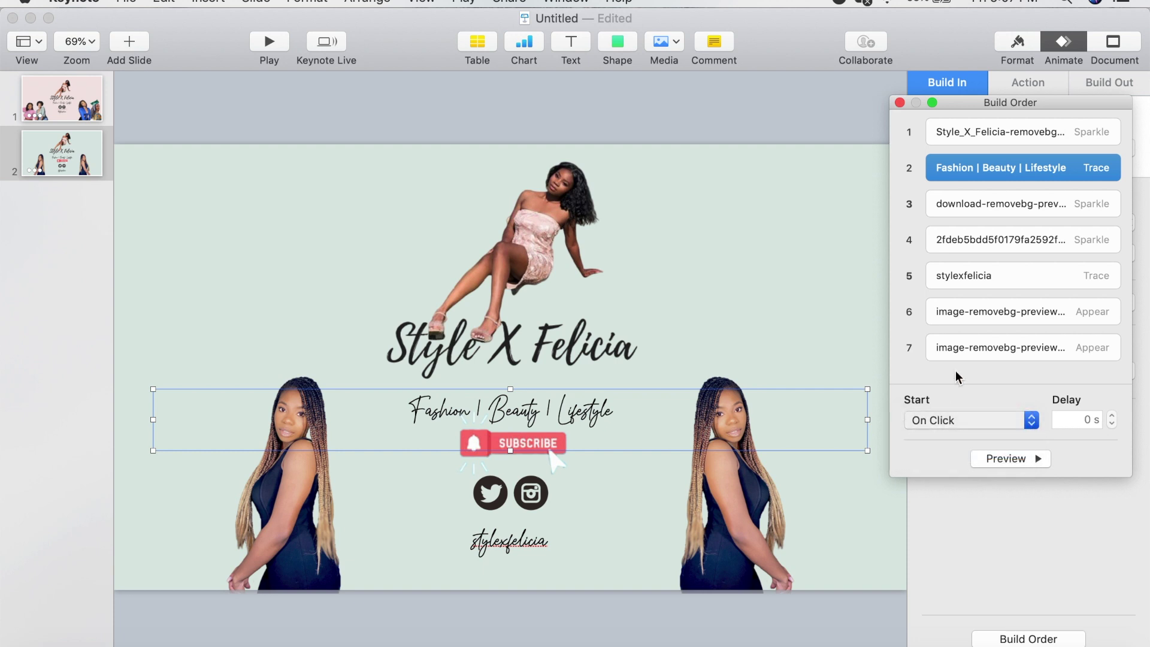
Set the subscribe graphic, social icons, stylexfelicia text and left photo builds to start after the previous build.
click(989, 200)
click(966, 419)
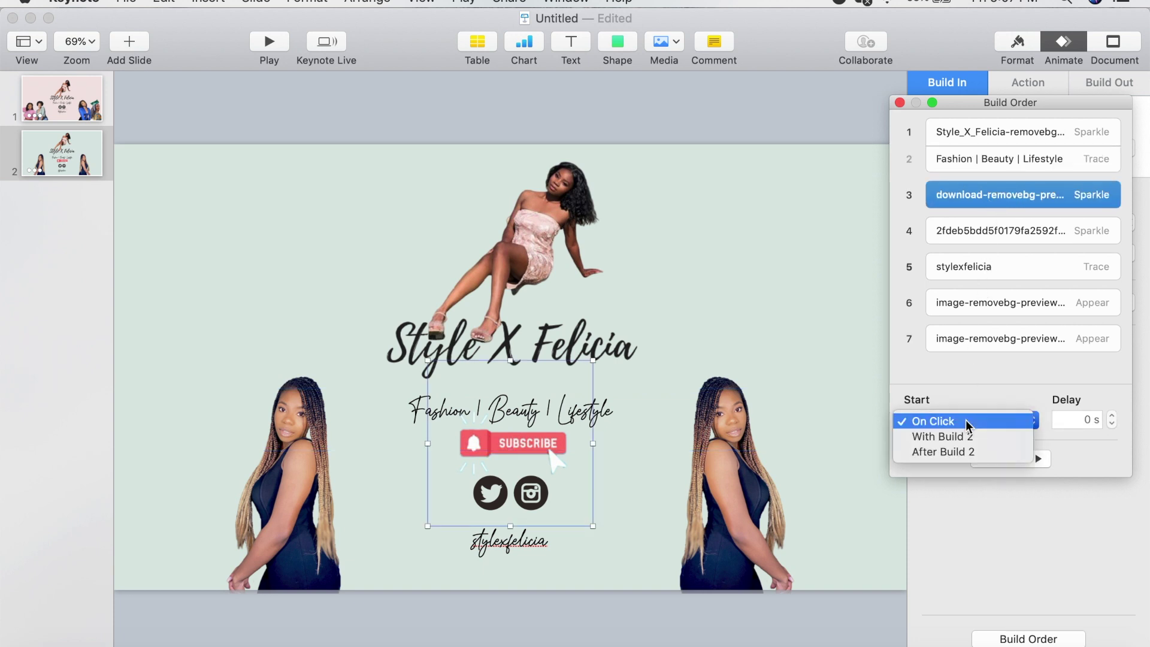
click(956, 456)
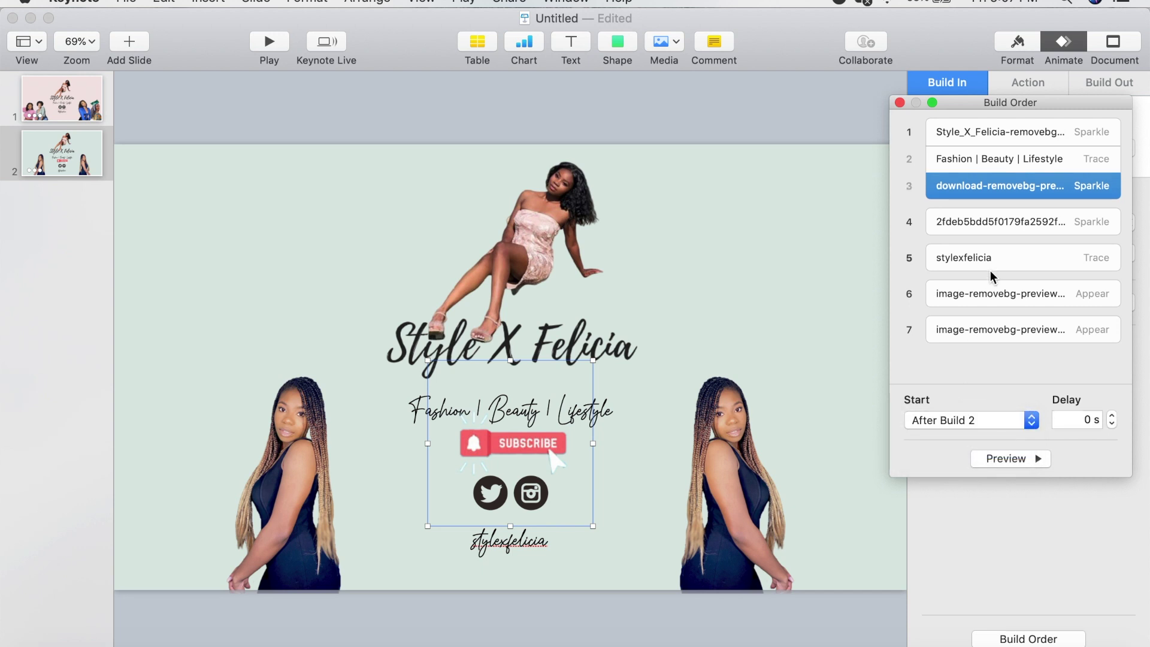
click(1001, 215)
click(970, 412)
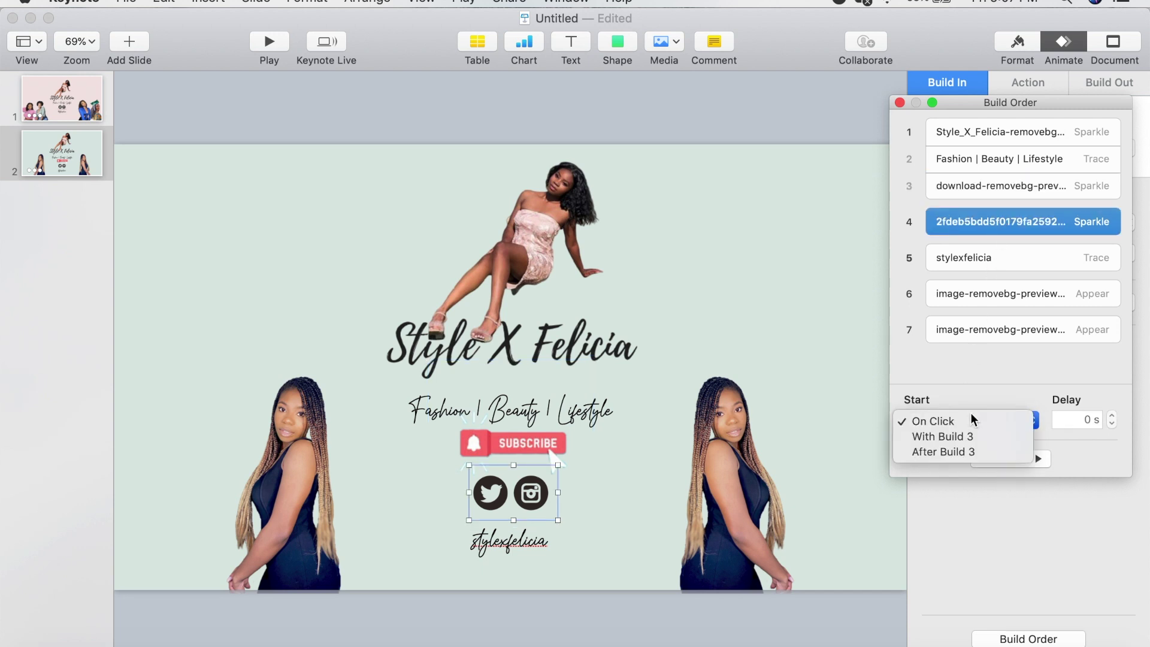
click(965, 450)
click(998, 249)
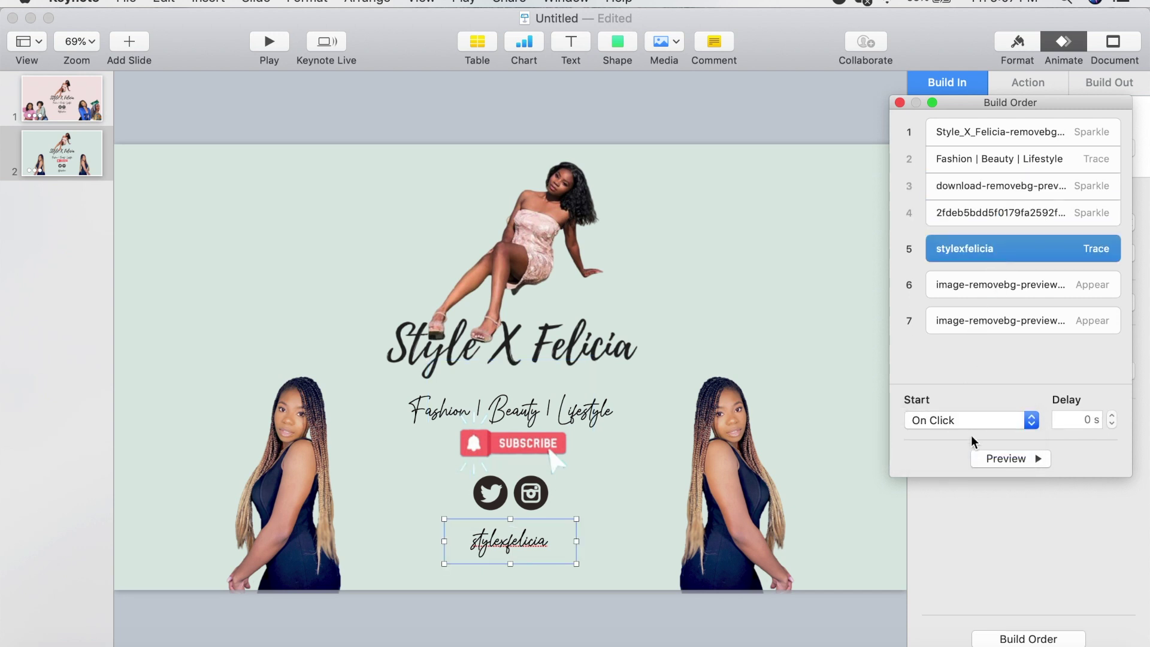
click(971, 414)
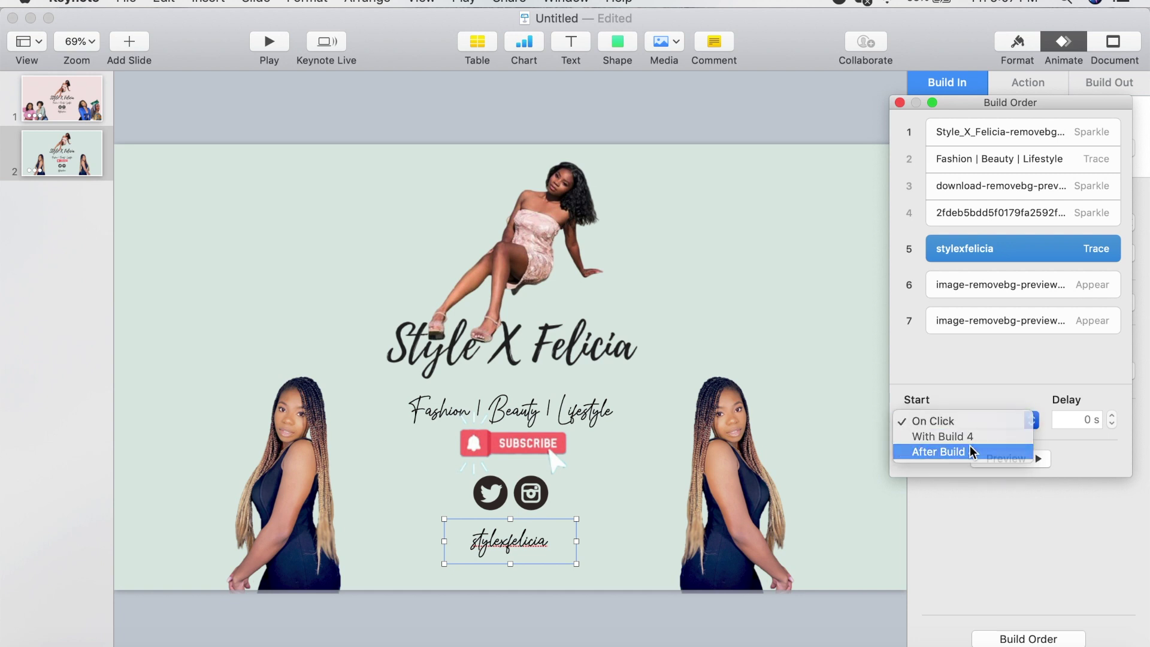
click(969, 446)
click(1011, 279)
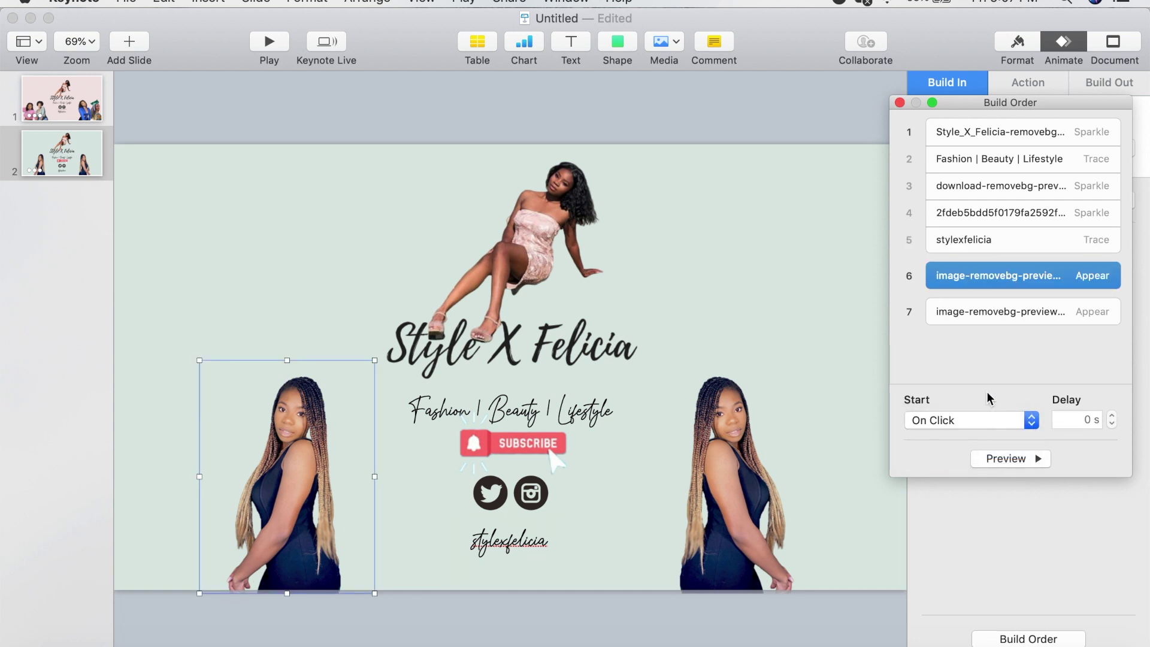
click(983, 420)
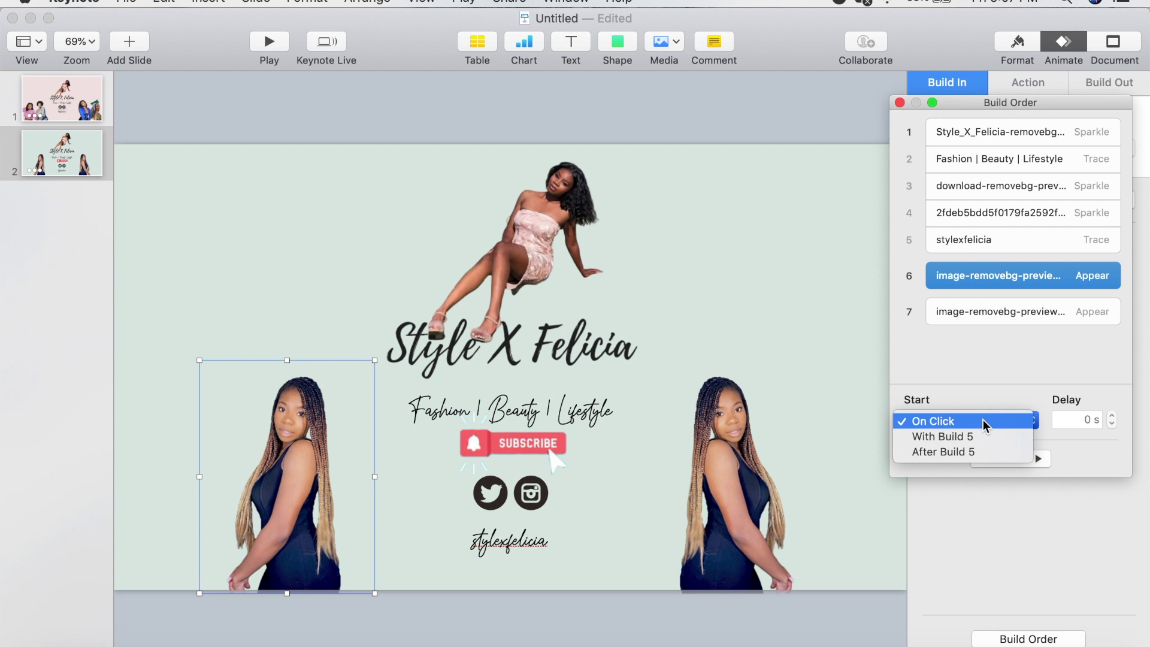
click(970, 451)
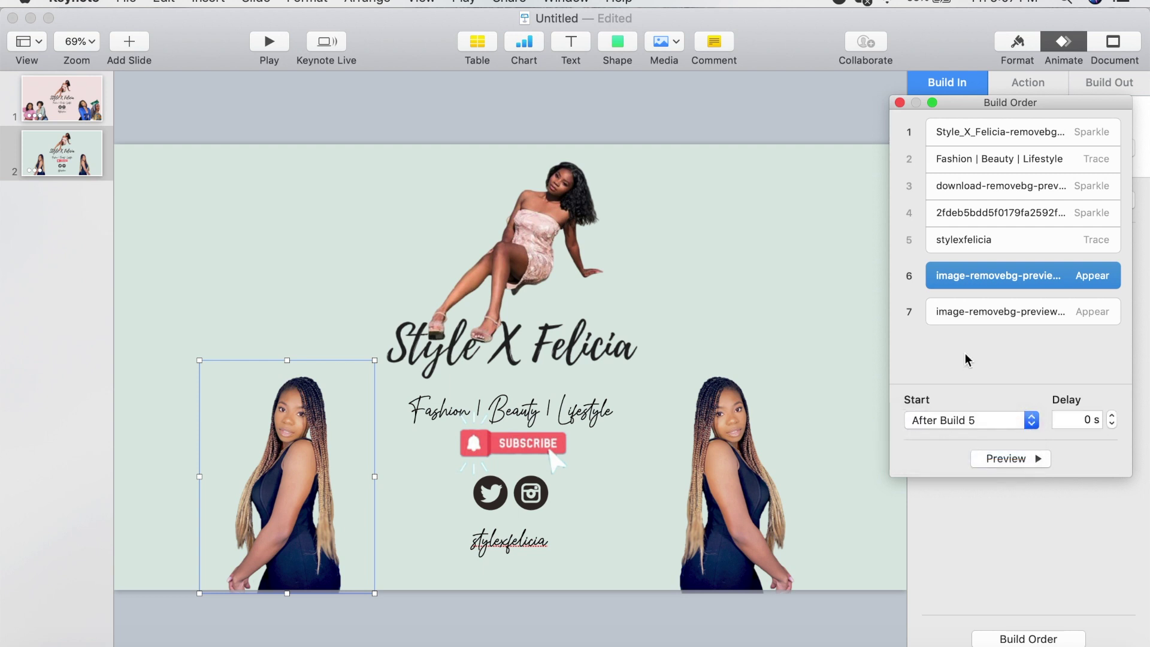
Make the right photo start With Build 6 after a 0.30 s delay, then preview the sequence.
click(967, 304)
click(947, 419)
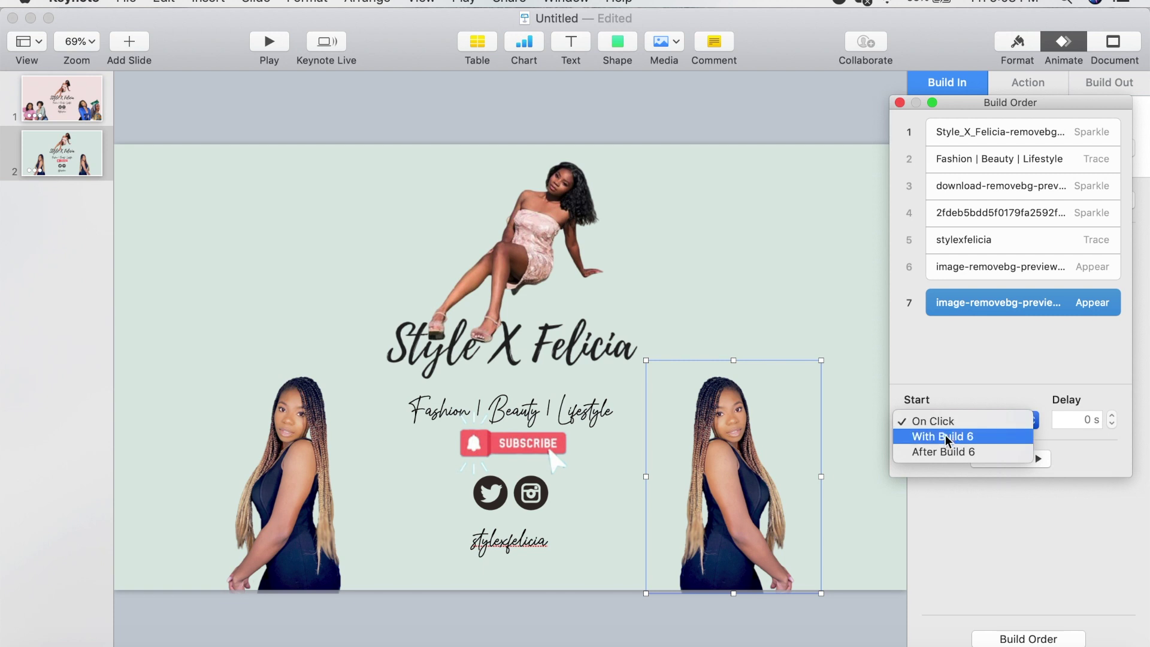
click(946, 436)
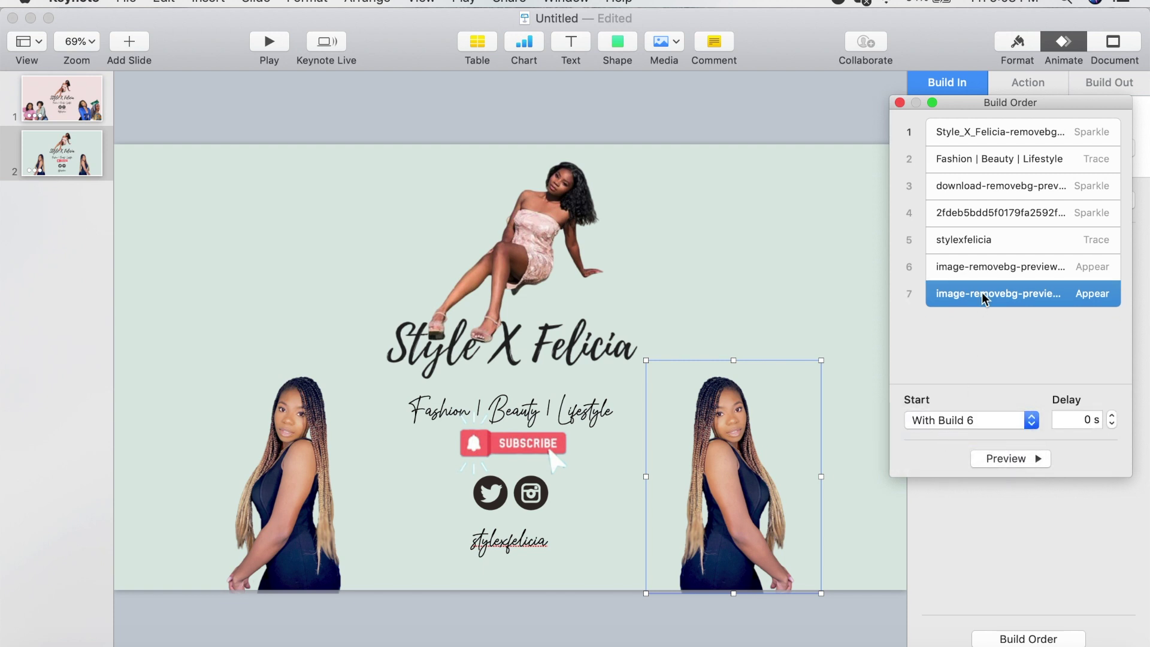
click(990, 271)
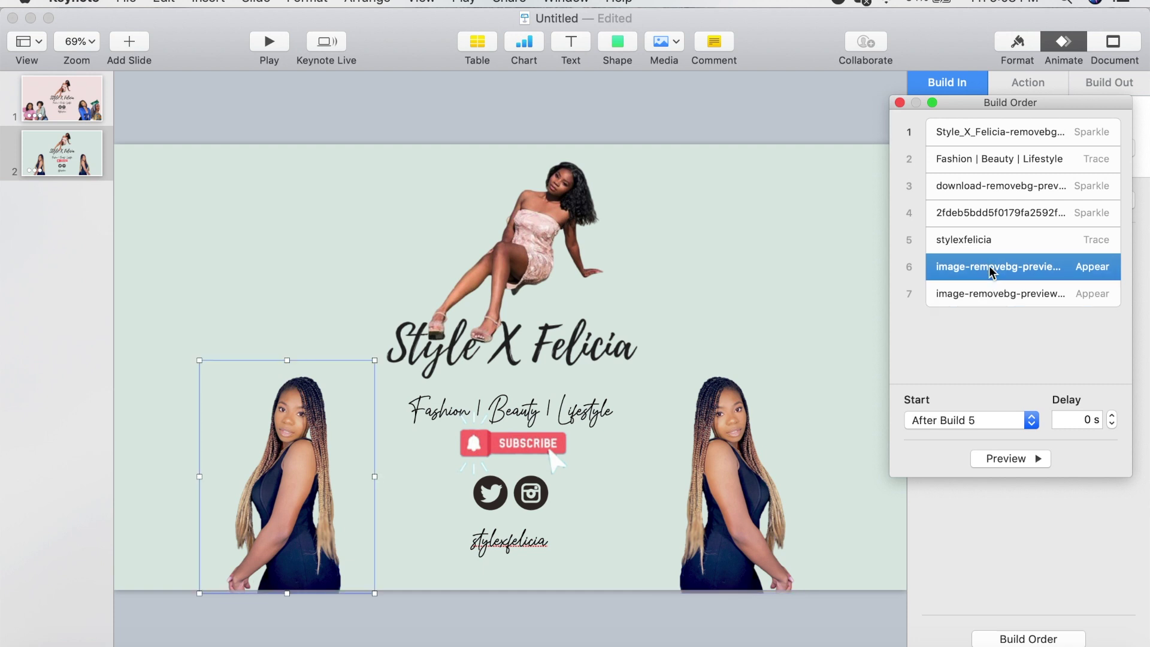
click(1112, 415)
click(1088, 297)
click(1112, 416)
click(1111, 416)
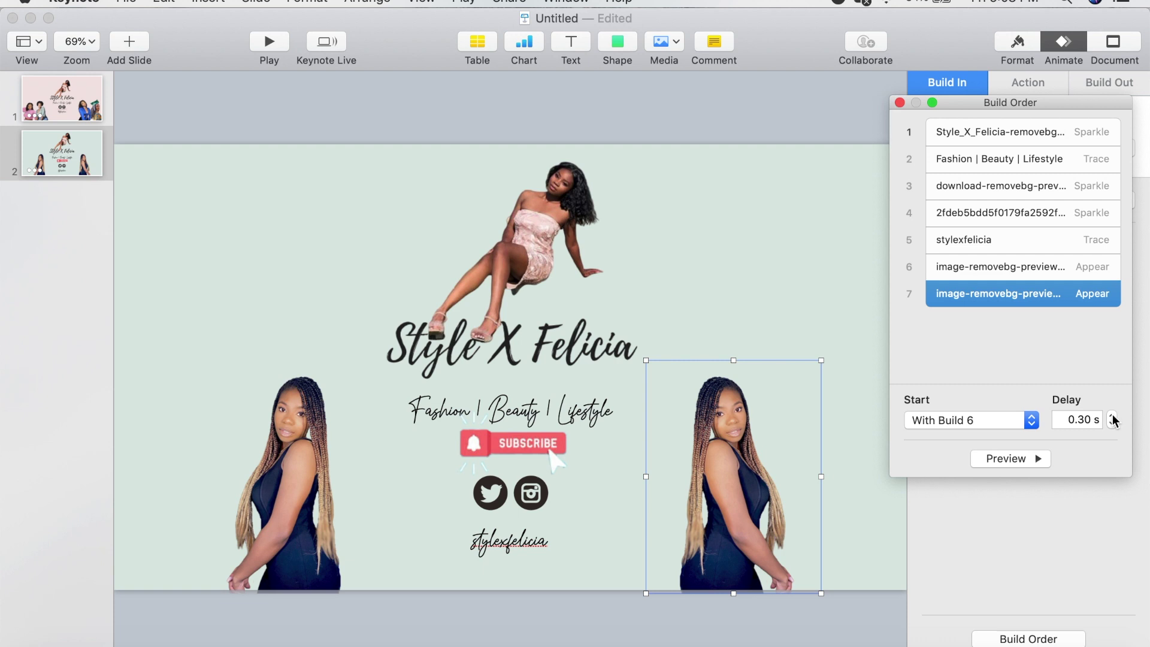
click(1017, 460)
click(1005, 522)
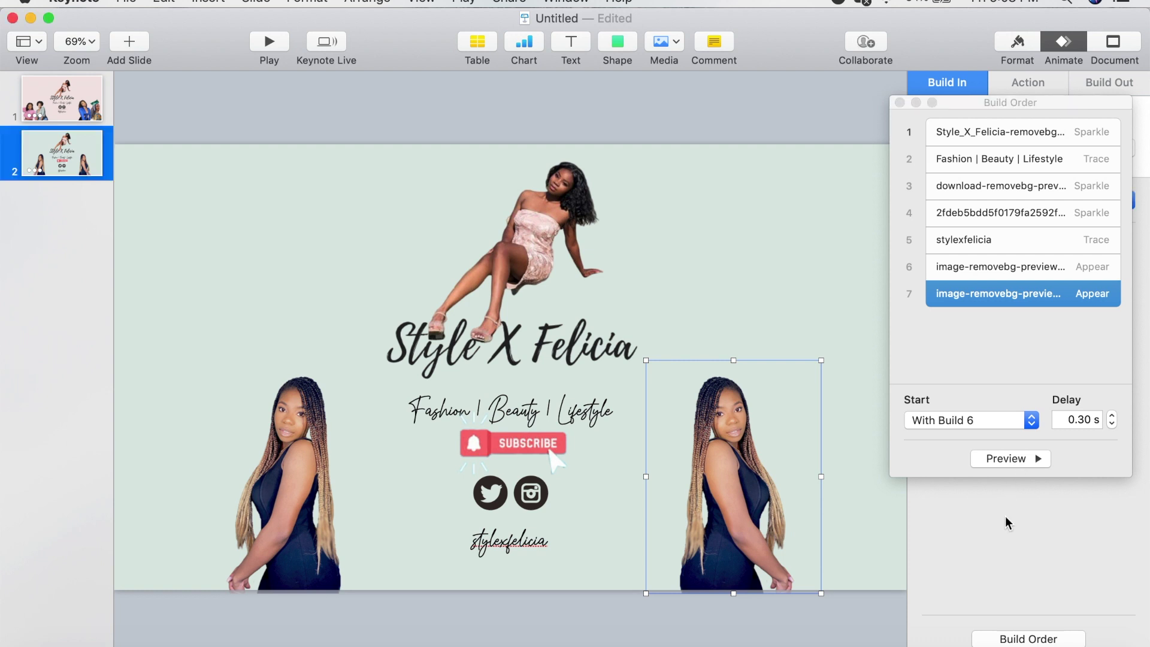
Close the build order list and play the slideshow to check the animations.
click(899, 103)
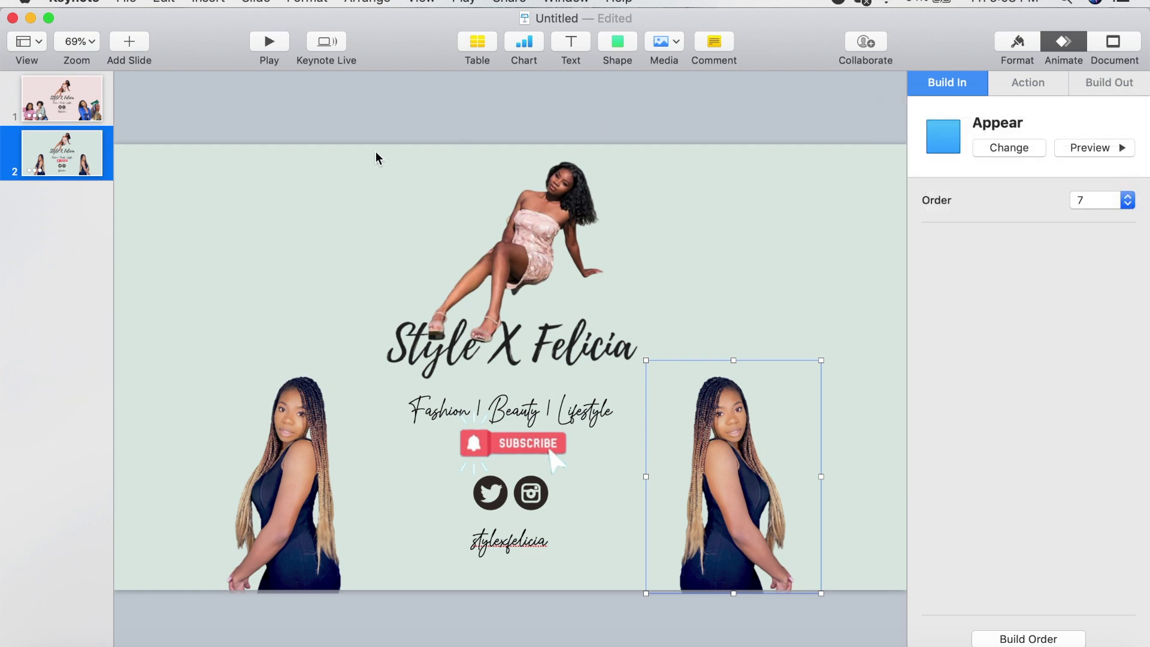
click(269, 41)
click(408, 313)
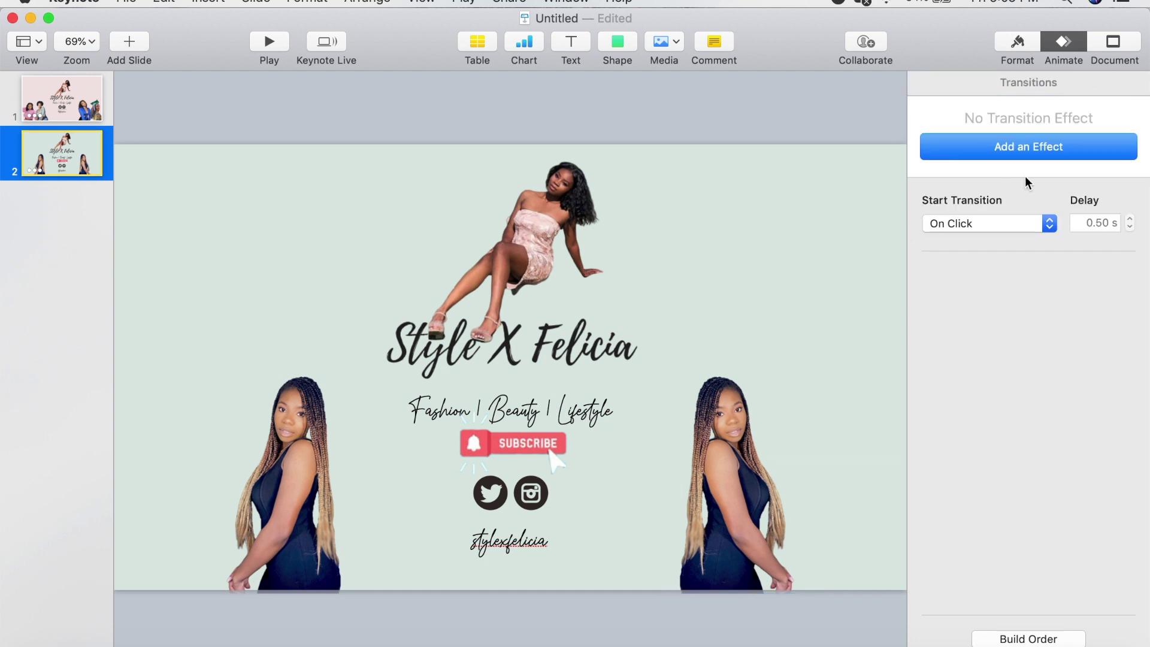
Give the top photo and Style X Felicia title group a Crumble build-out.
click(512, 305)
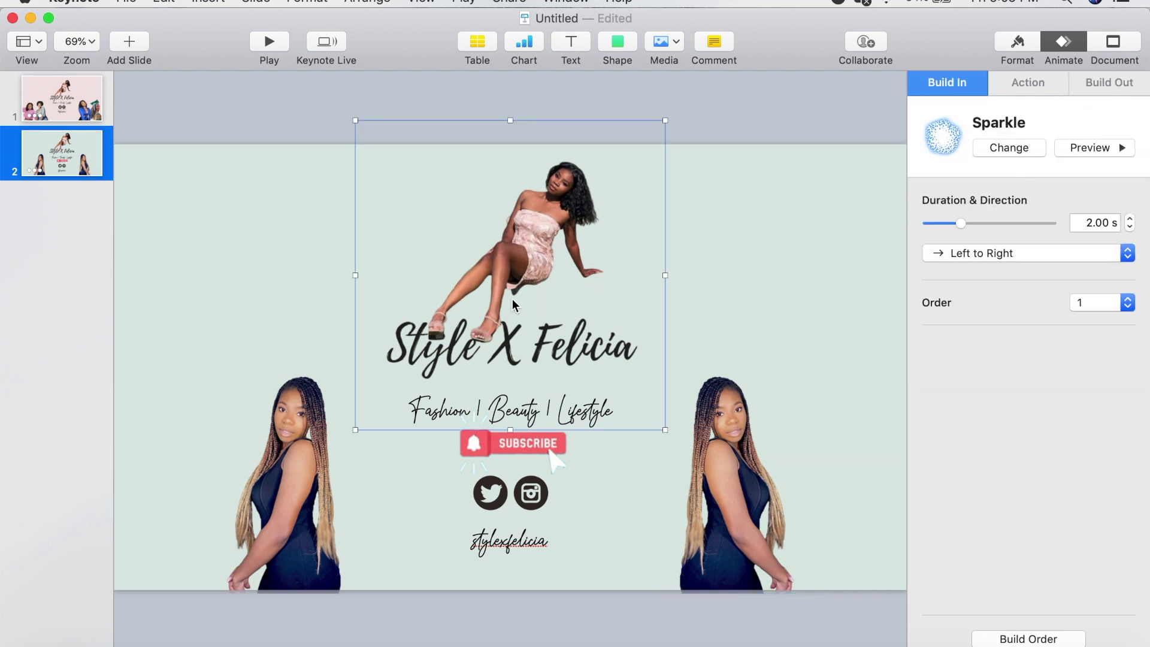
click(1131, 91)
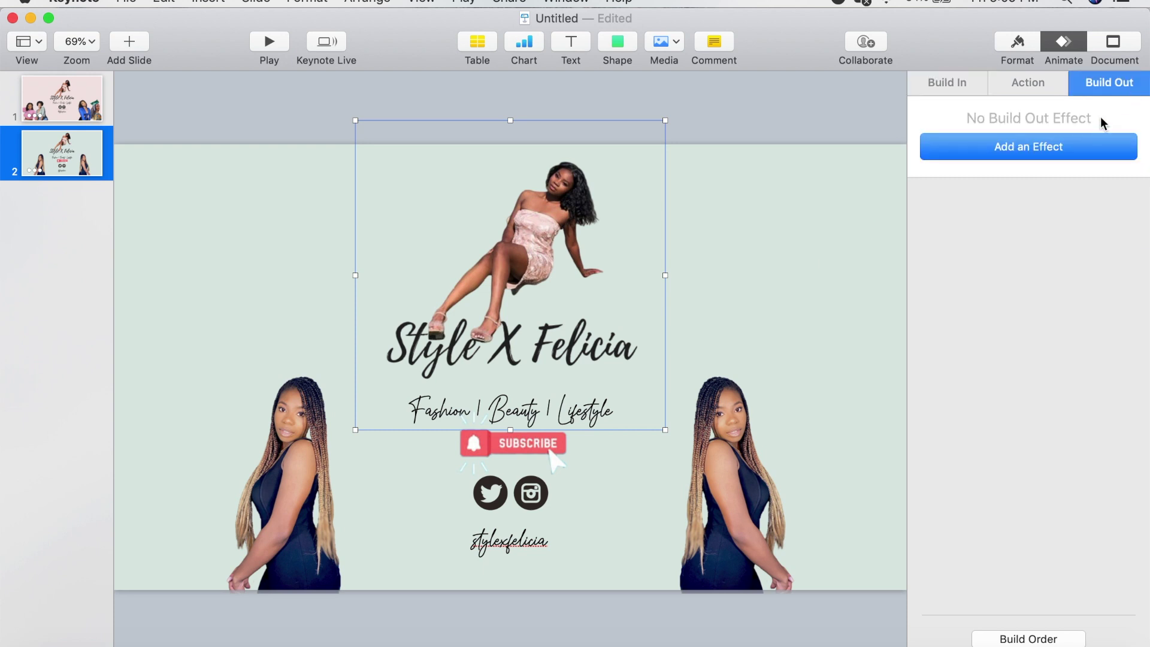
click(1080, 150)
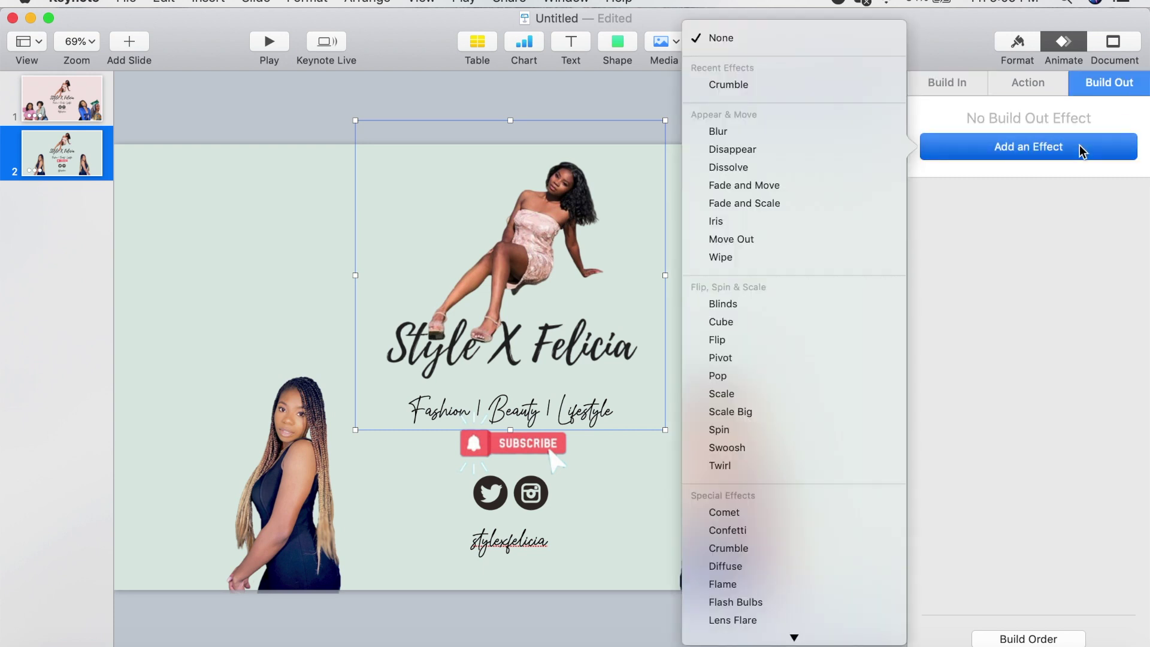
click(818, 89)
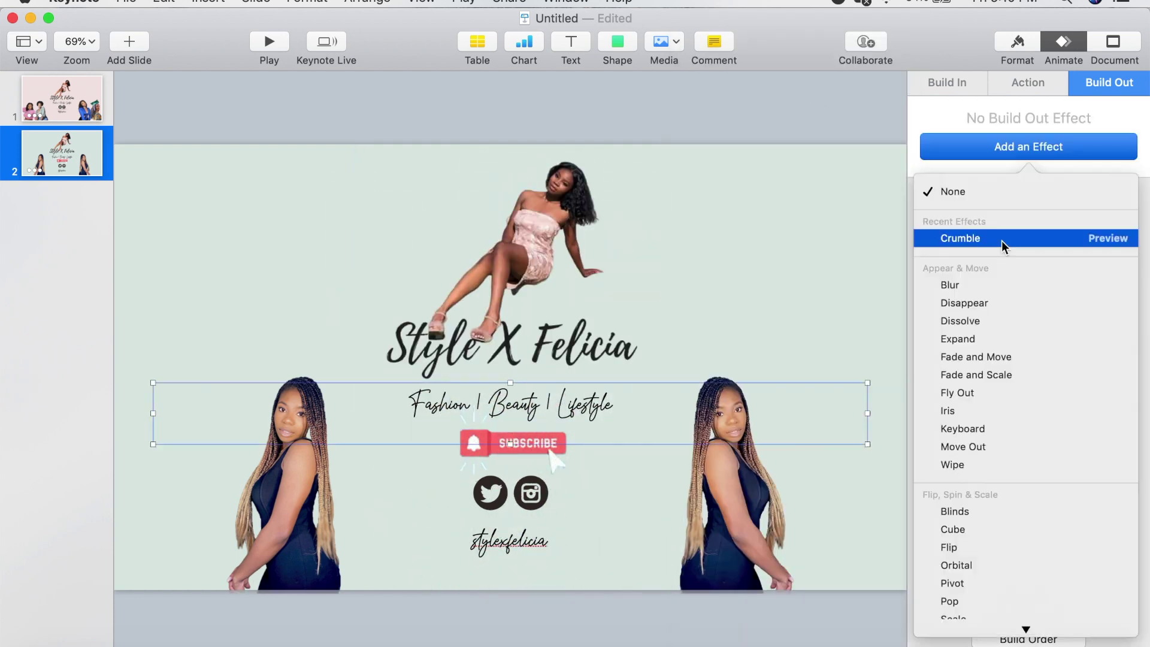
Give the tagline and the subscribe graphic Crumble build-outs.
click(1001, 239)
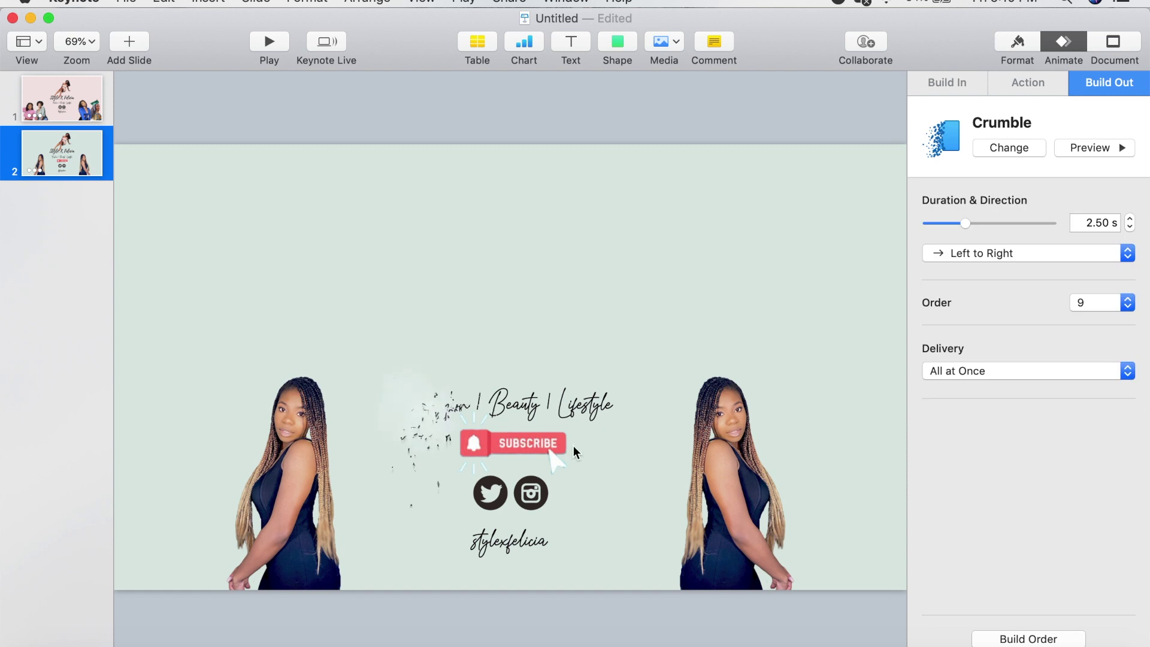
mouse_move(407, 447)
mouse_down()
mouse_move(437, 444)
mouse_move(409, 448)
mouse_up()
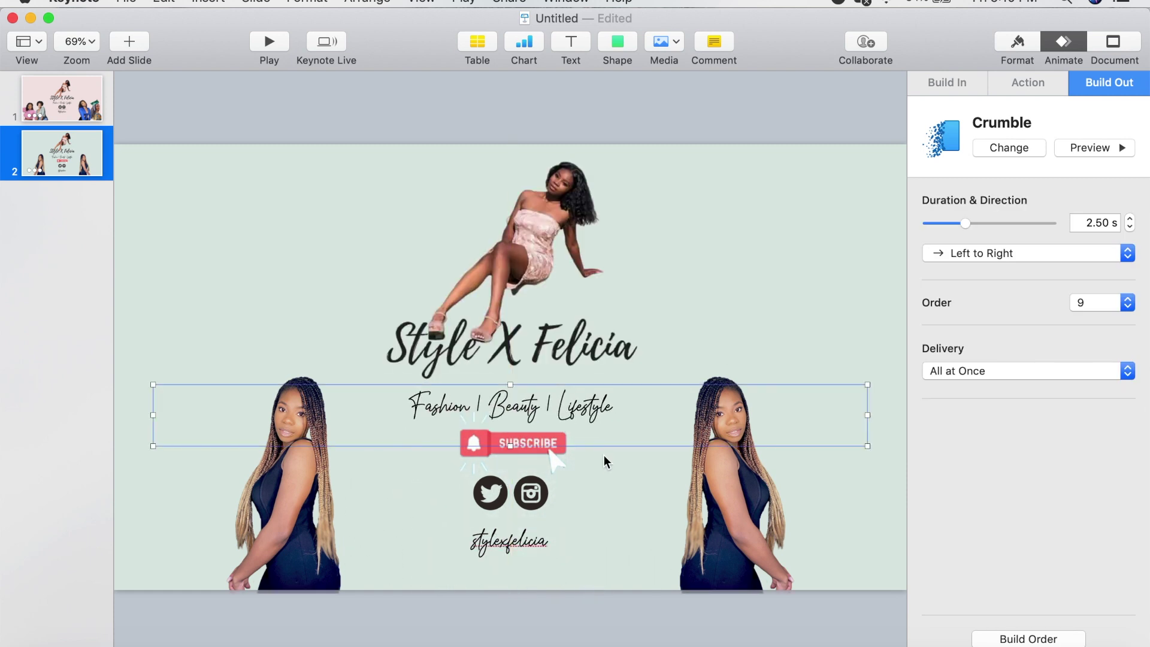
click(587, 490)
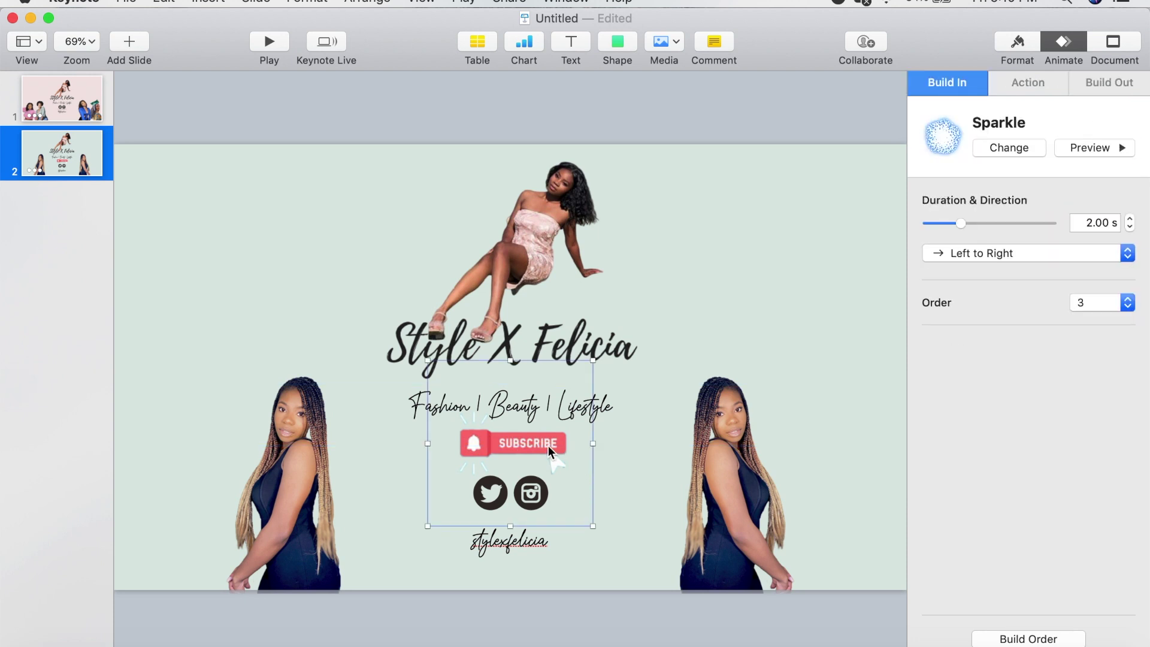
click(1116, 85)
click(1055, 149)
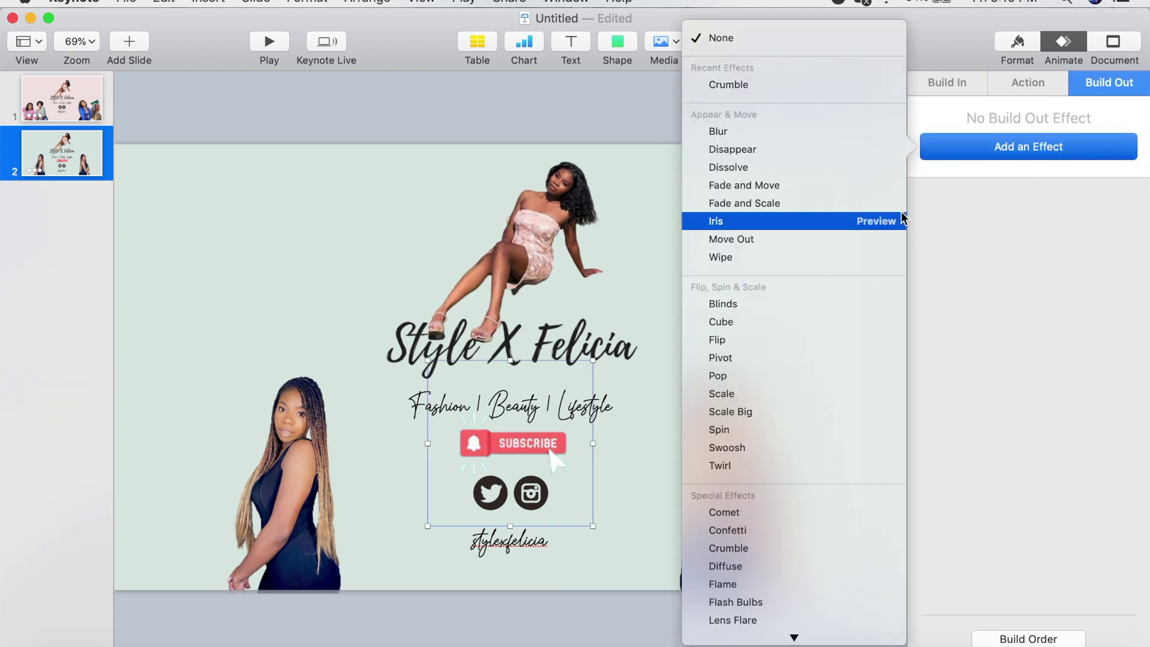
click(836, 85)
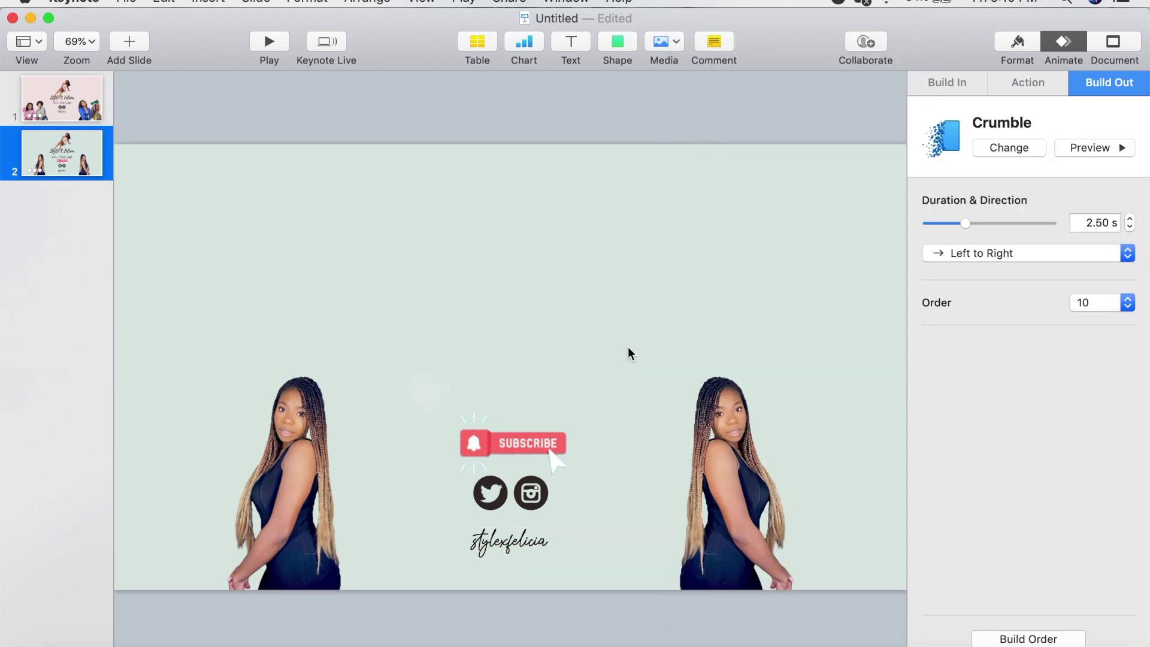
Give the social icons and the stylexfelicia handle text Crumble build-outs.
click(527, 498)
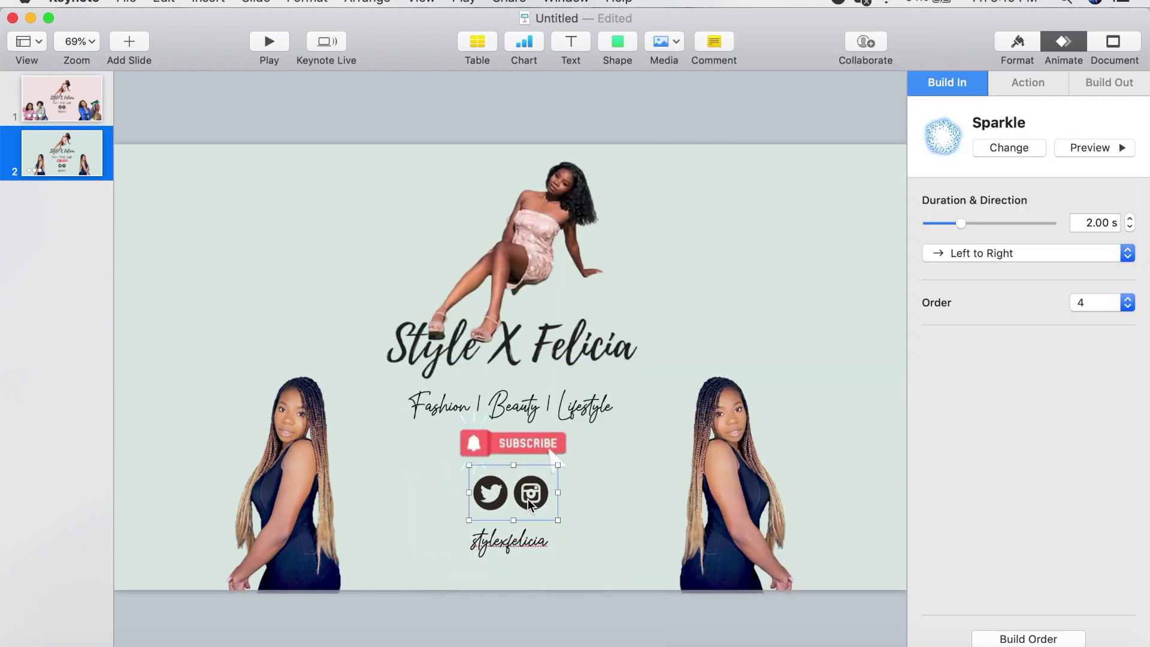
click(1112, 85)
click(1018, 151)
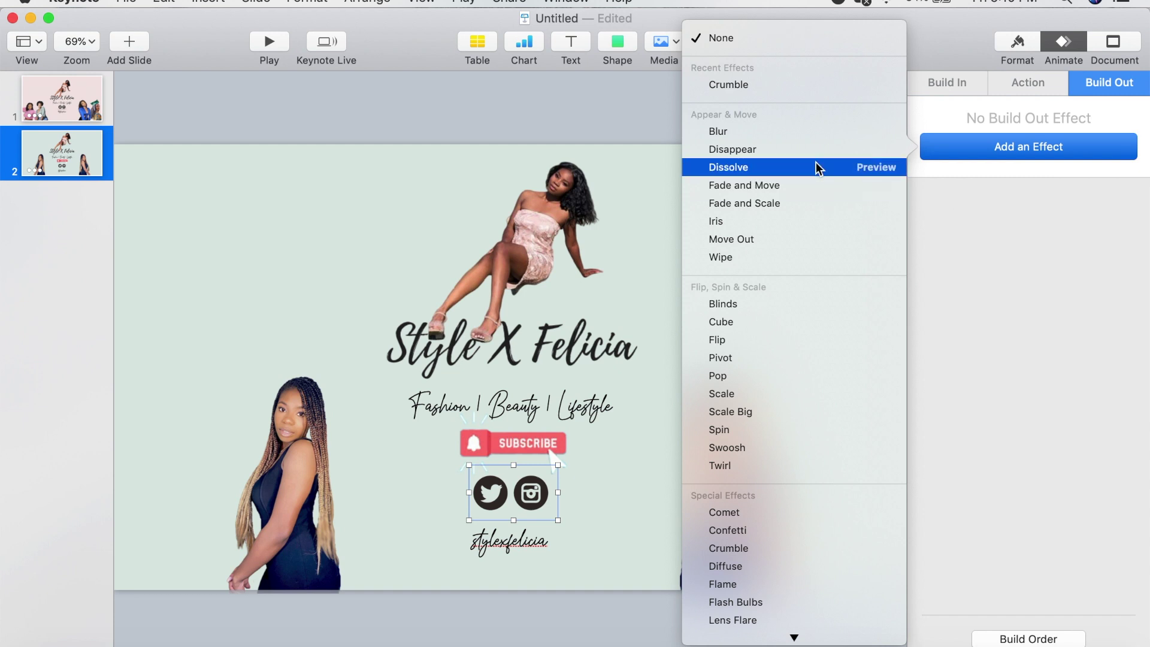
click(789, 86)
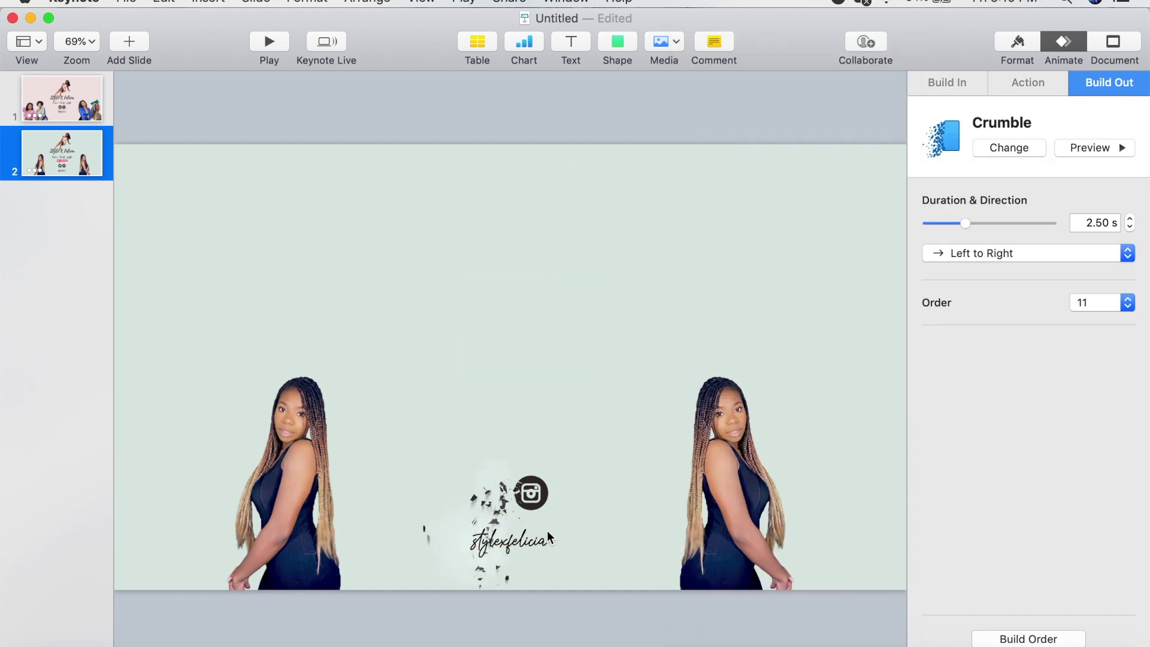
click(536, 548)
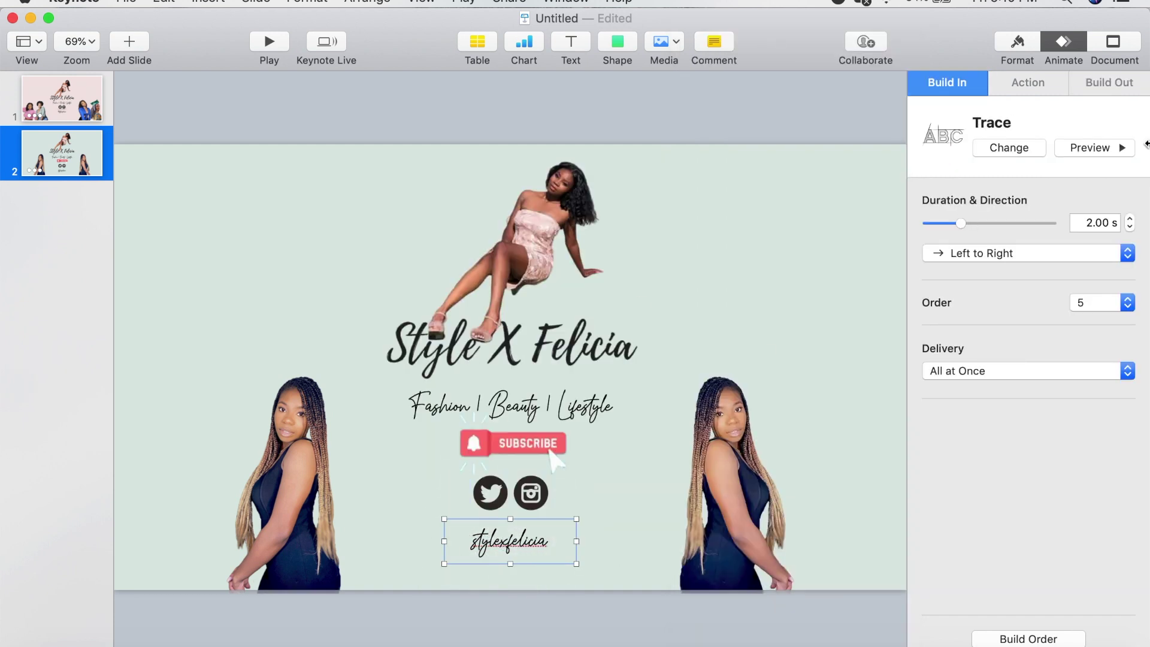
click(1118, 85)
click(1045, 153)
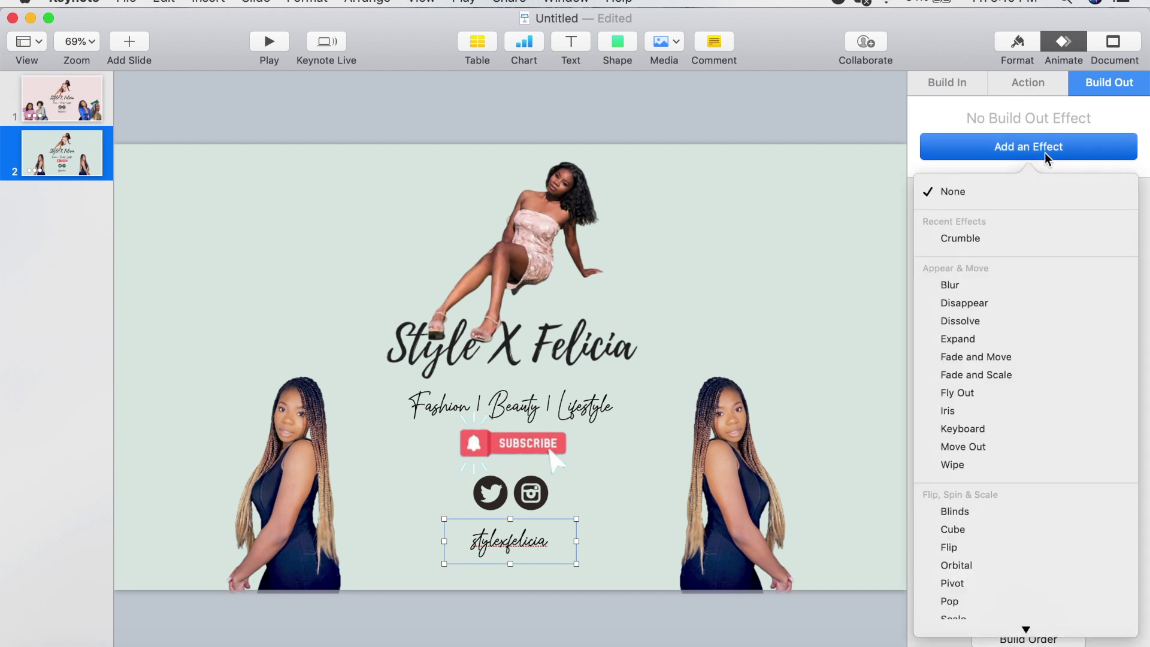
click(985, 239)
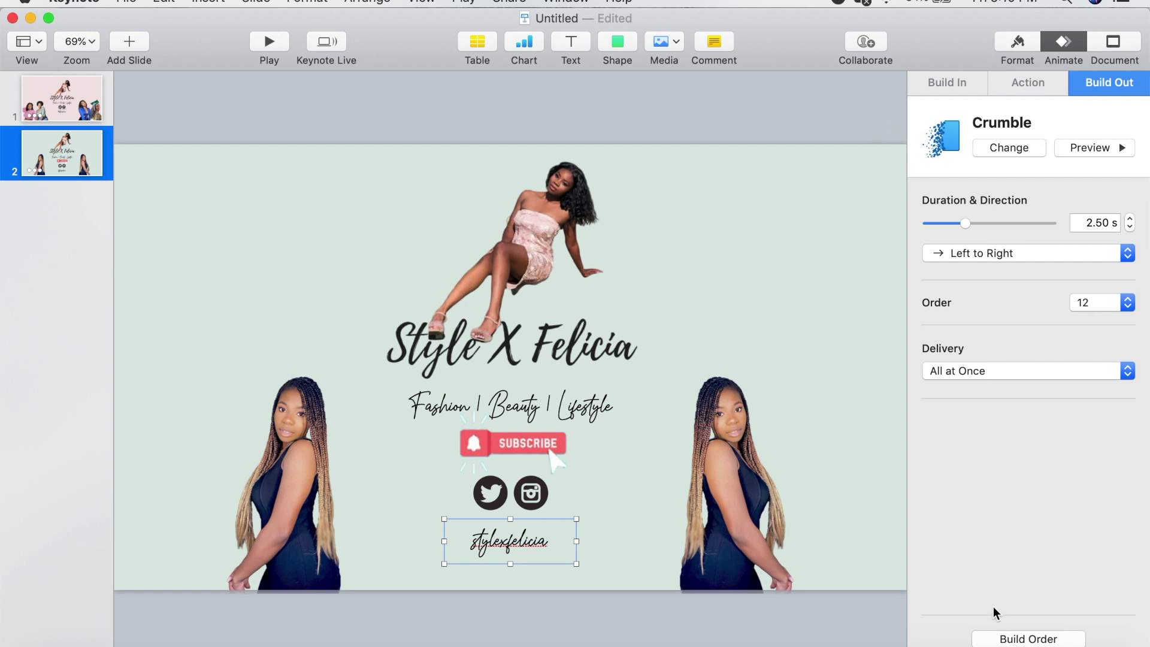
click(996, 639)
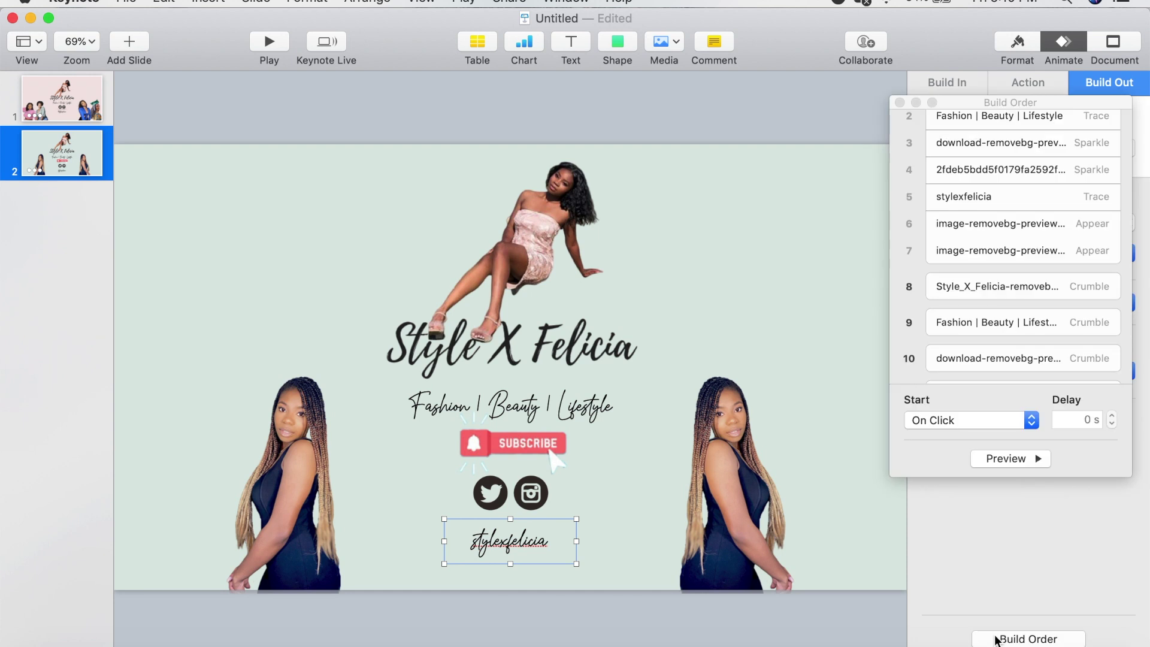
Set build 8 to start After Build 7, and builds 9 and 10 With Build 8.
click(999, 289)
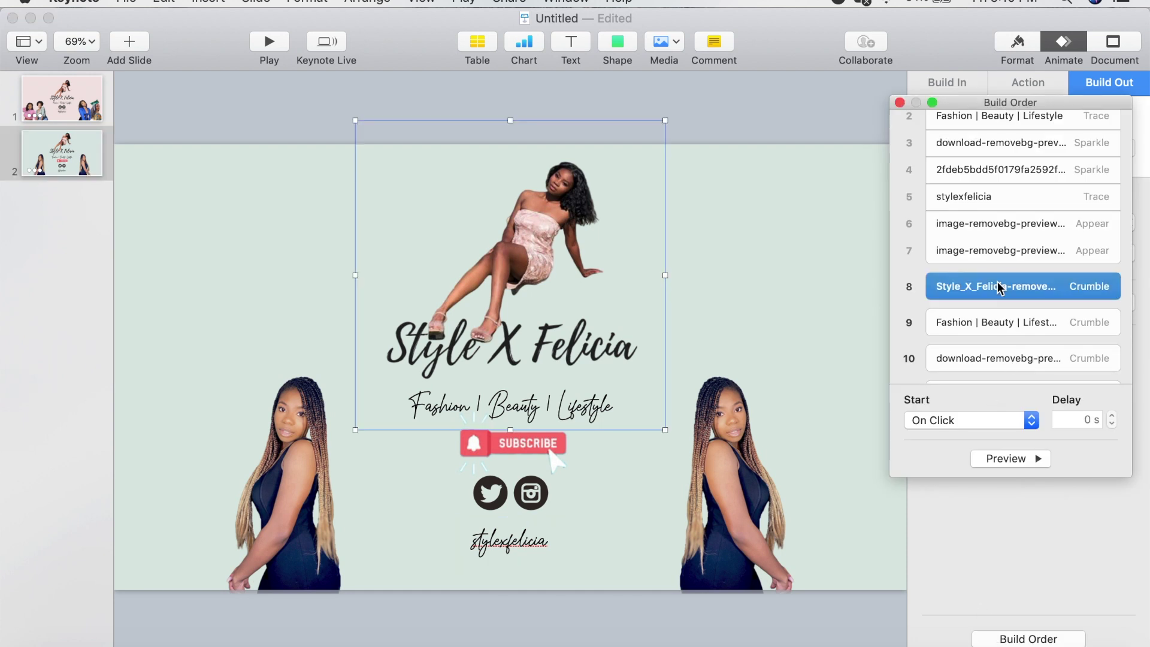
click(979, 427)
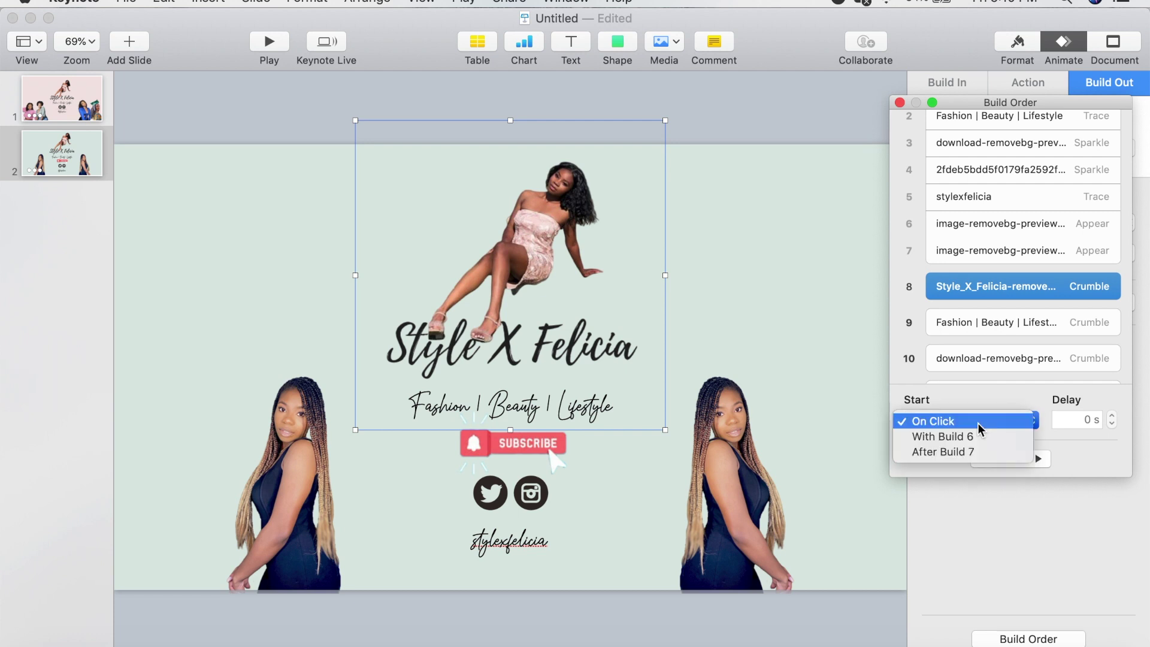
click(965, 452)
click(1005, 322)
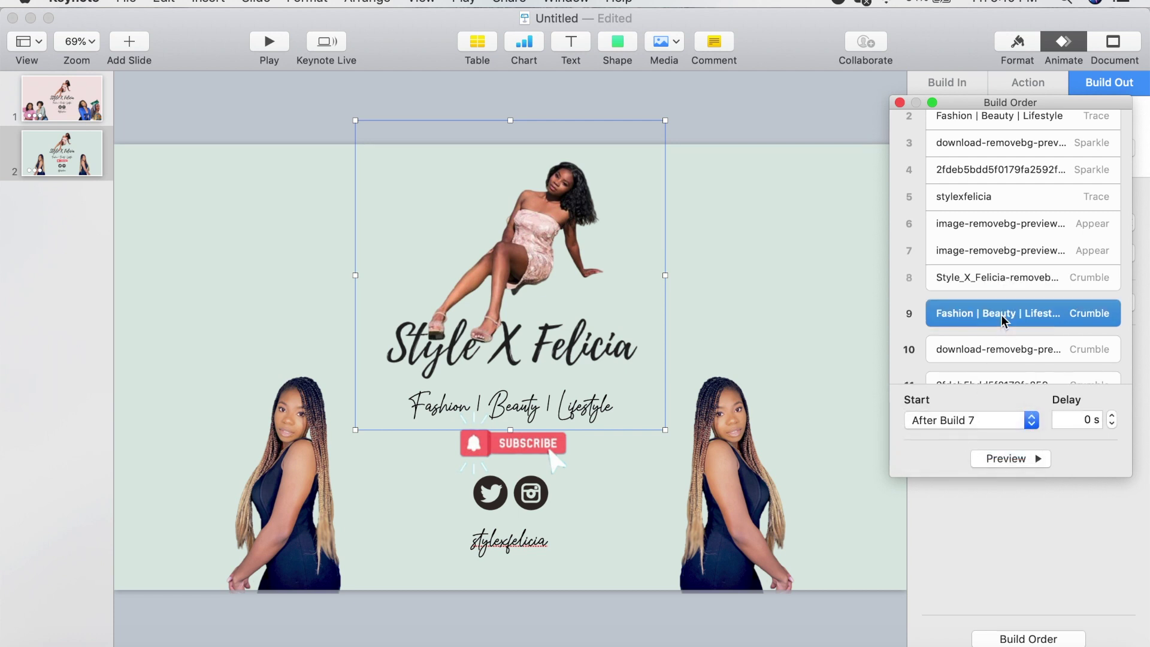
click(966, 419)
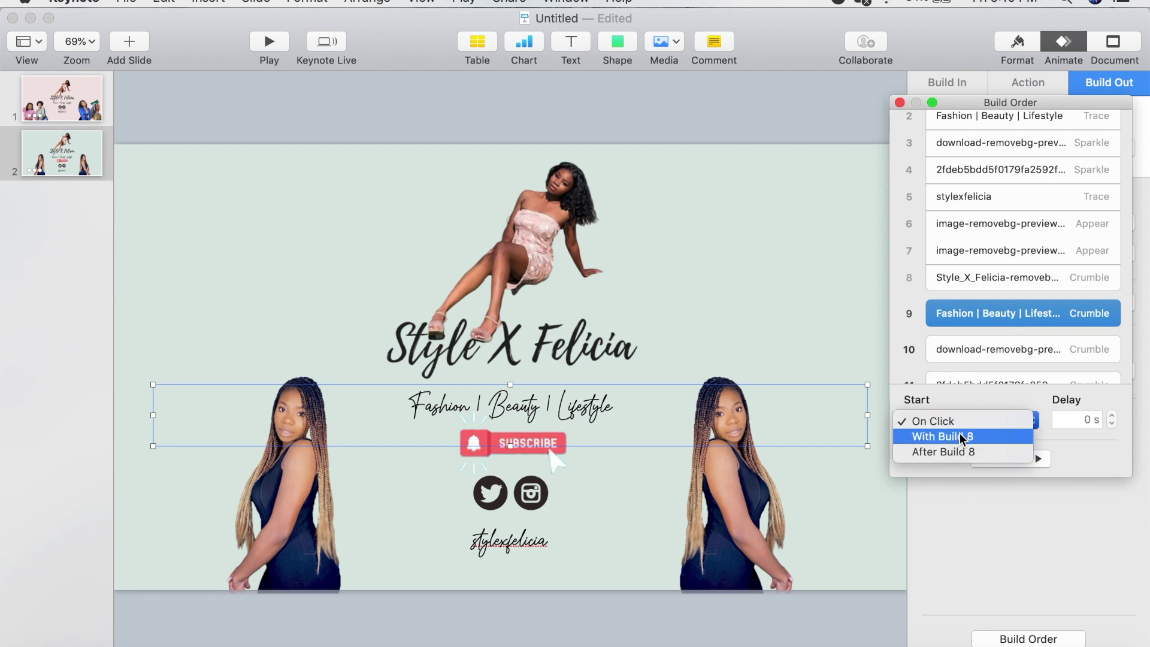
click(960, 433)
click(979, 339)
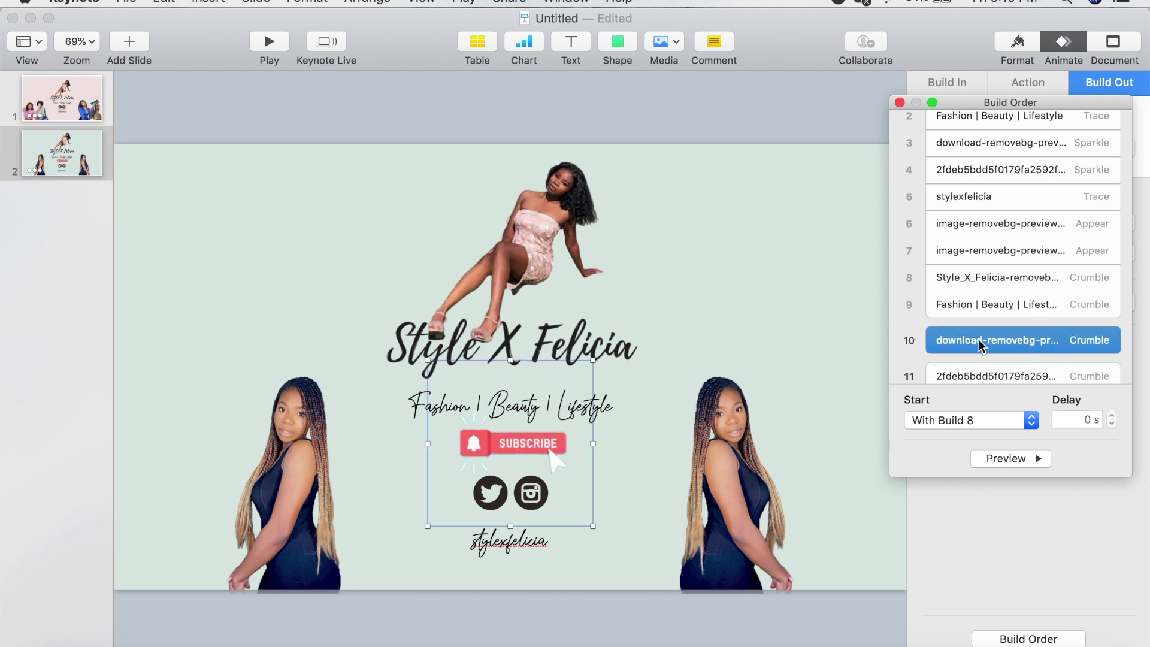
click(969, 420)
click(962, 438)
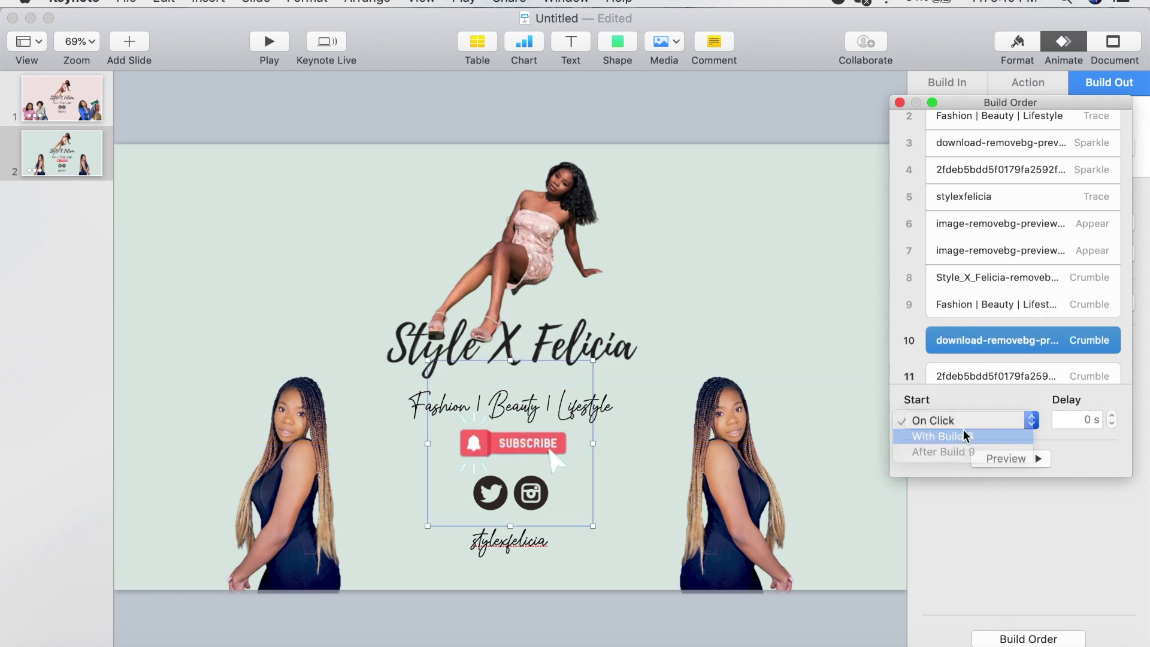
Set build 11, the social icons' exit, to start With Build 8 and preview.
click(976, 372)
click(963, 426)
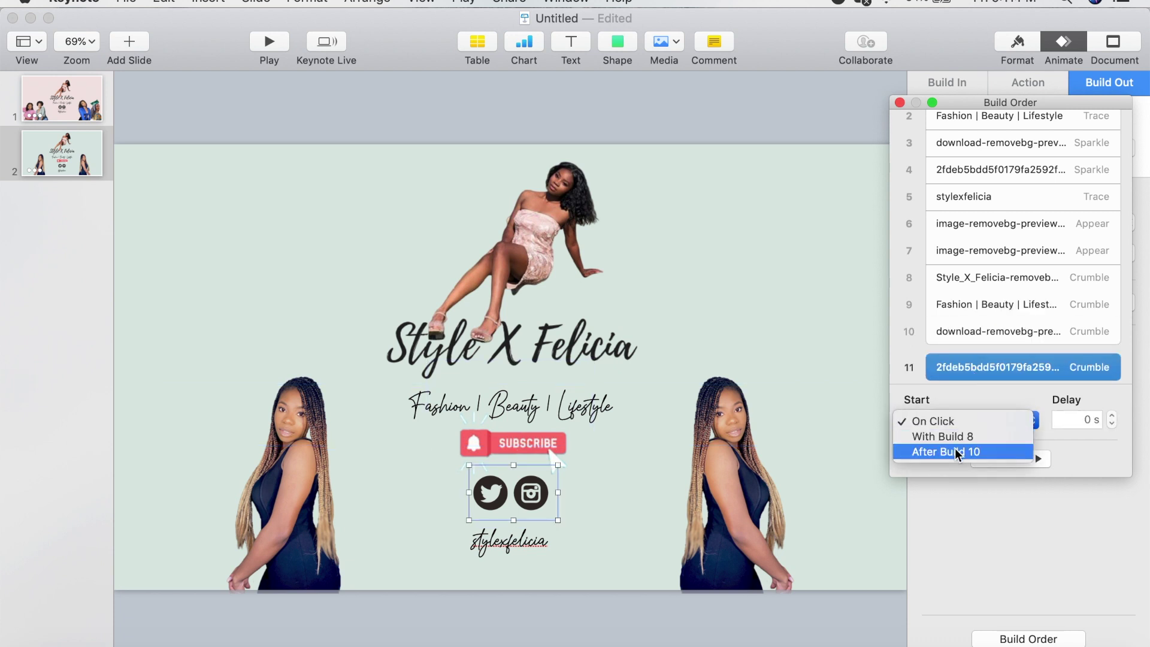
click(957, 438)
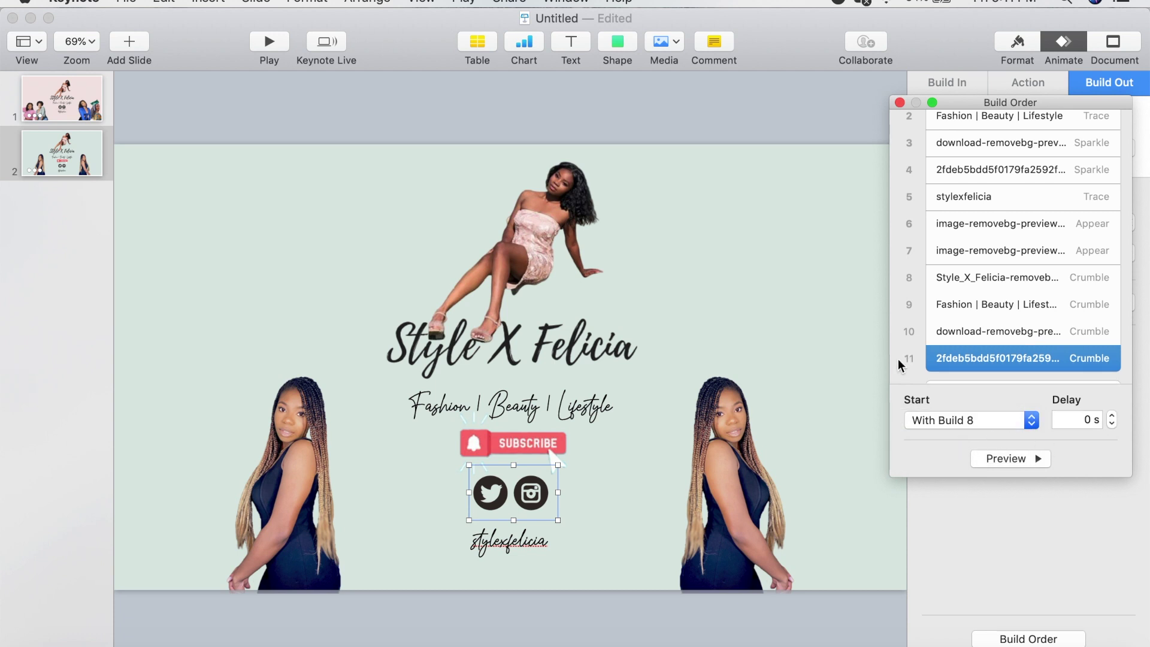
shift+click(938, 387)
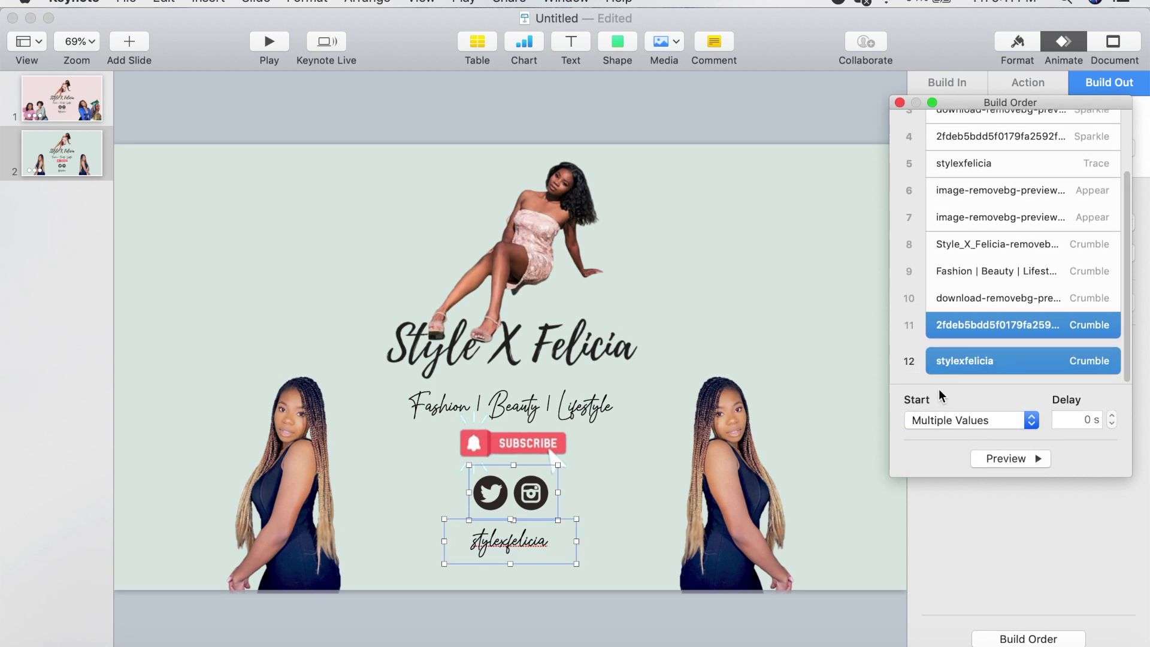
click(1120, 354)
click(1124, 326)
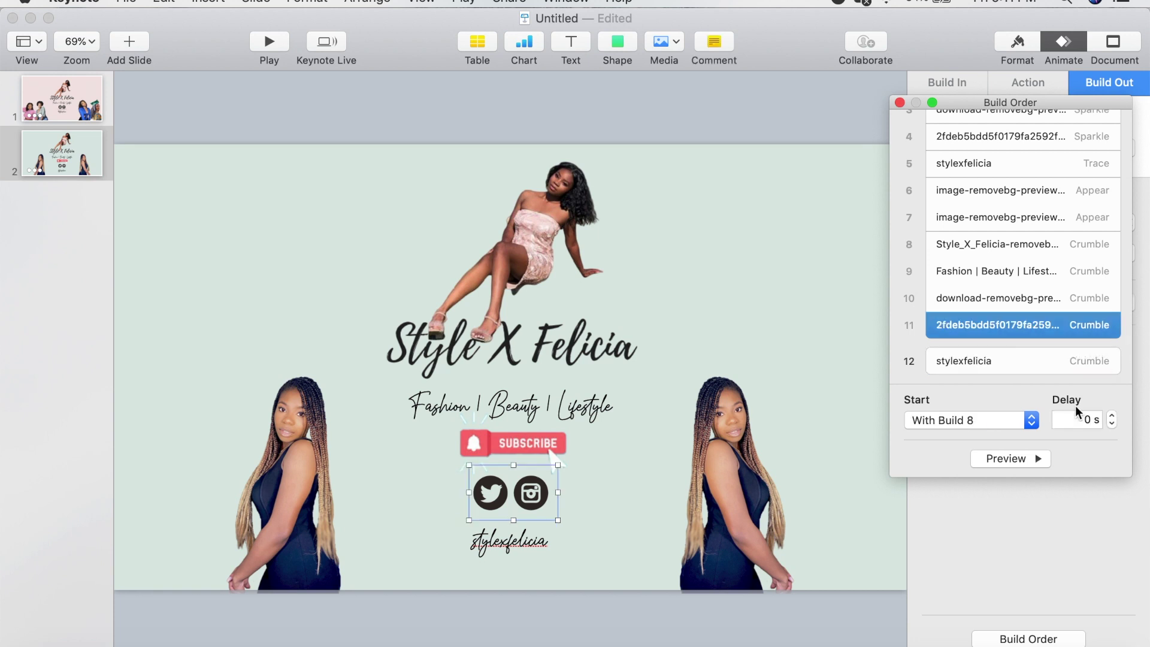
click(1017, 457)
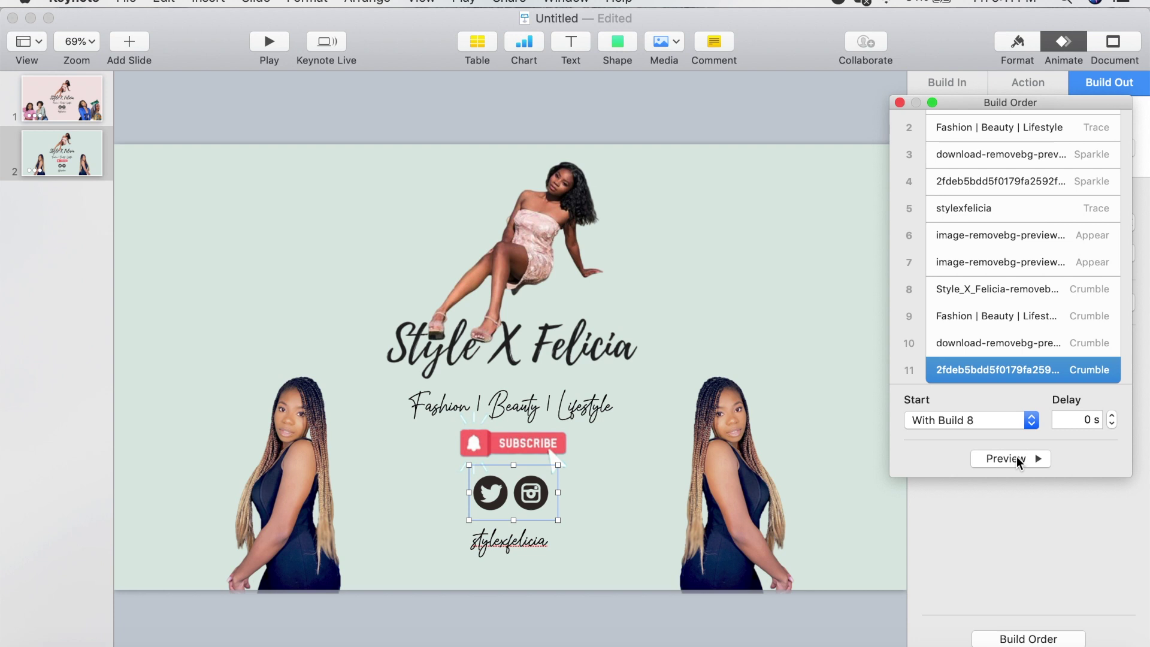
Set build 12, the handle text's exit, With Build 8, preview again, and close the list.
scroll(1052, 367, down, 2)
click(1052, 368)
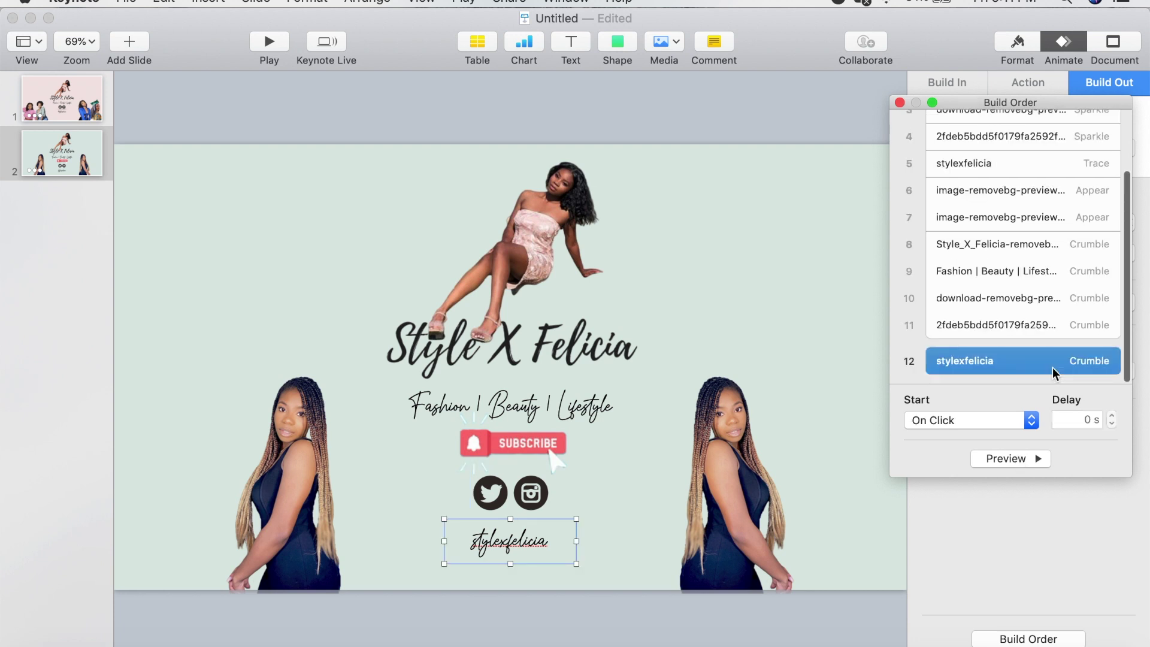
click(1022, 420)
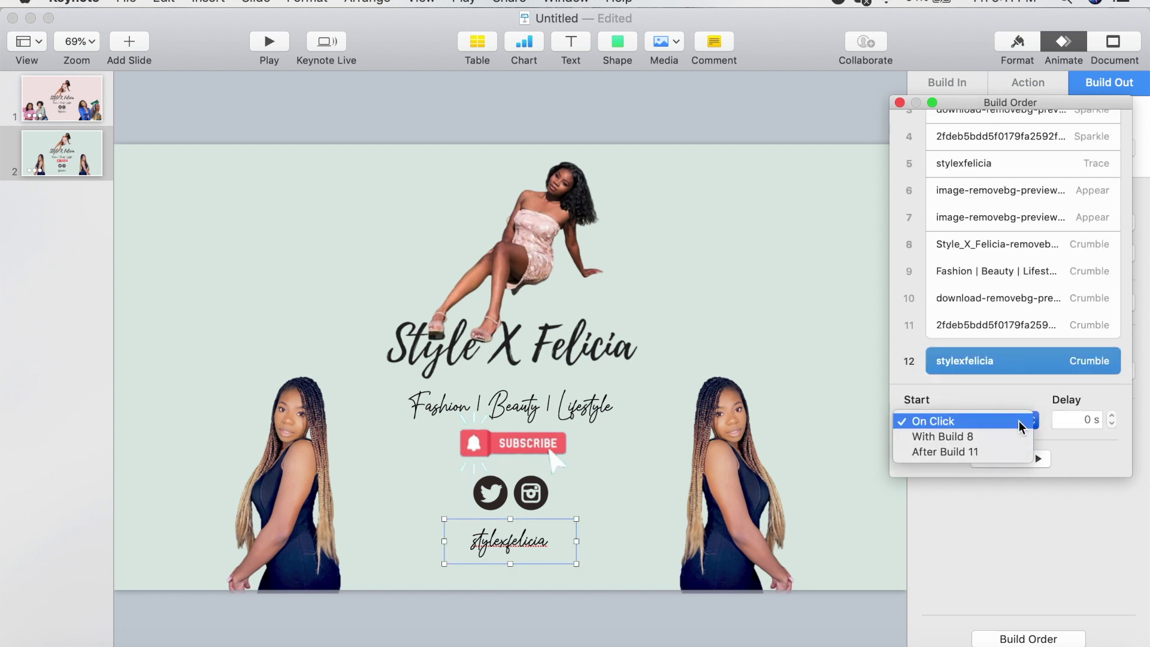
click(1004, 441)
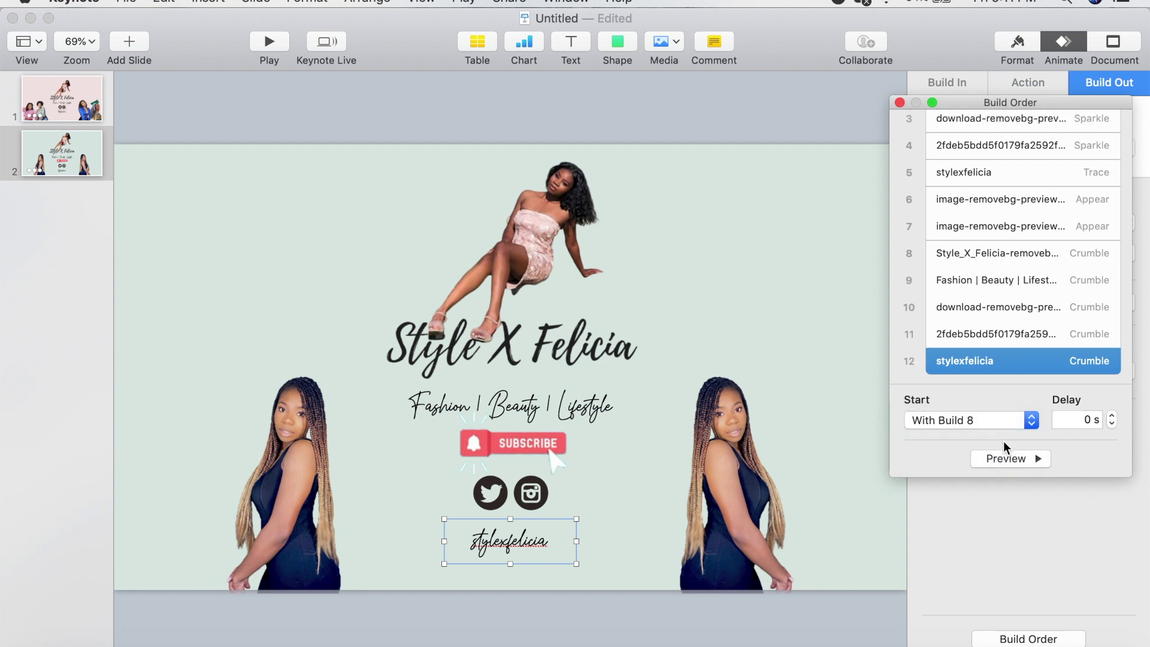
click(1018, 459)
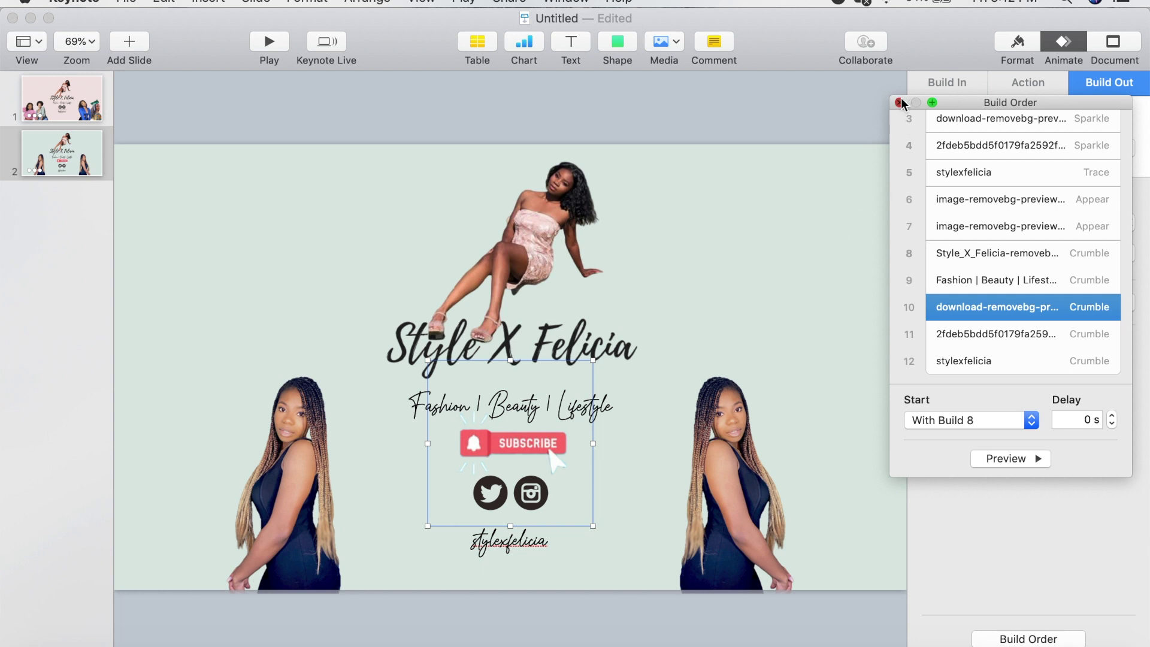
click(900, 103)
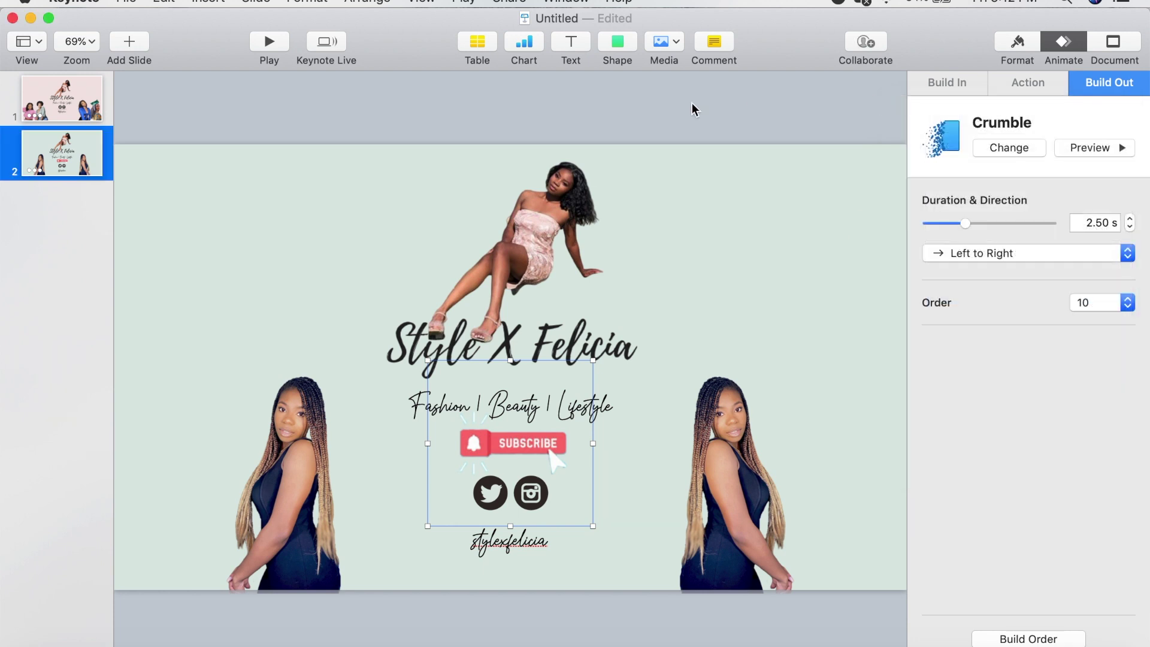
Play the slideshow to watch the build-in and crumble-out animations, then exit to editing.
click(269, 41)
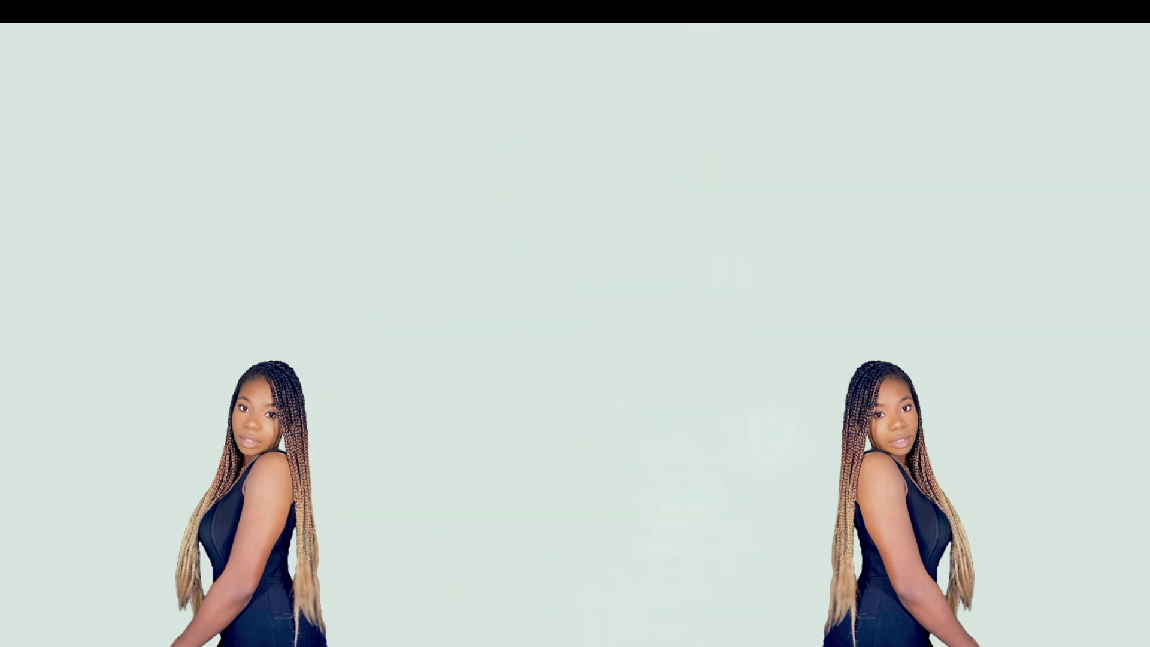
key(Escape)
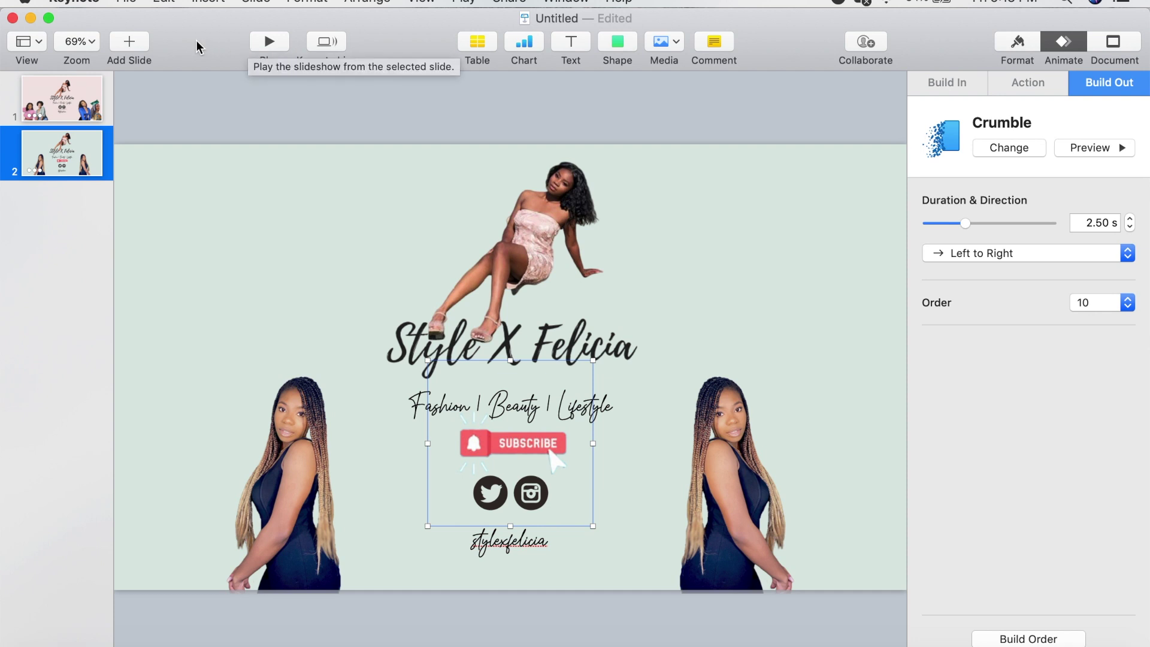
Save the presentation with File > Save, then show the File > Export To format list.
click(127, 3)
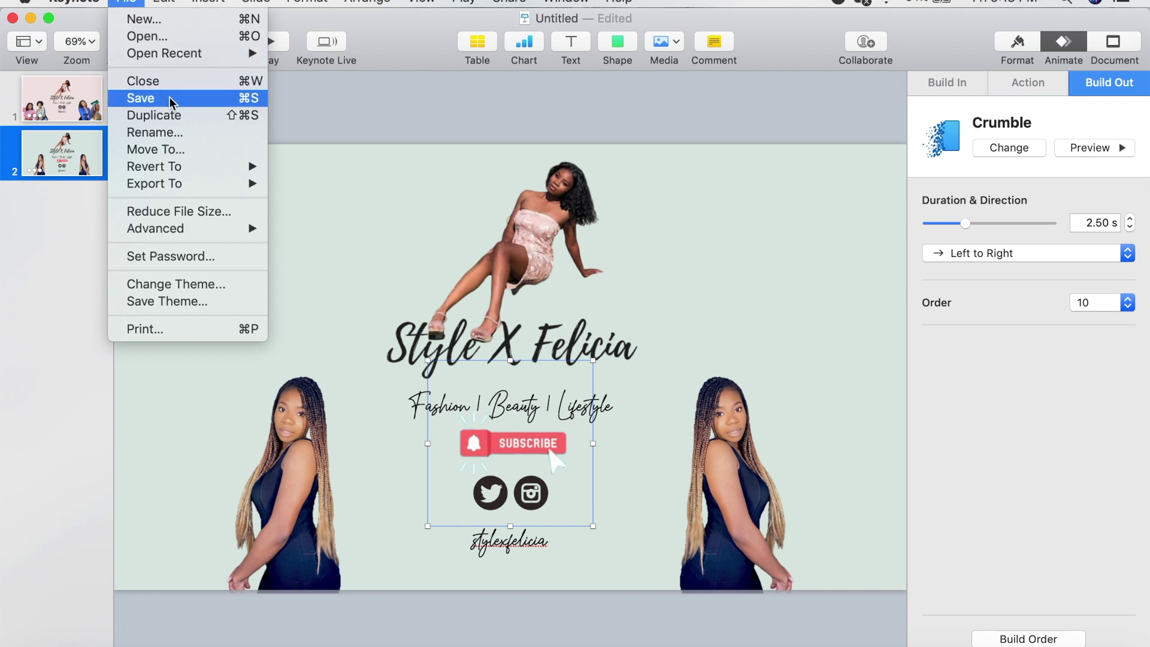
mouse_move(171, 187)
click(174, 103)
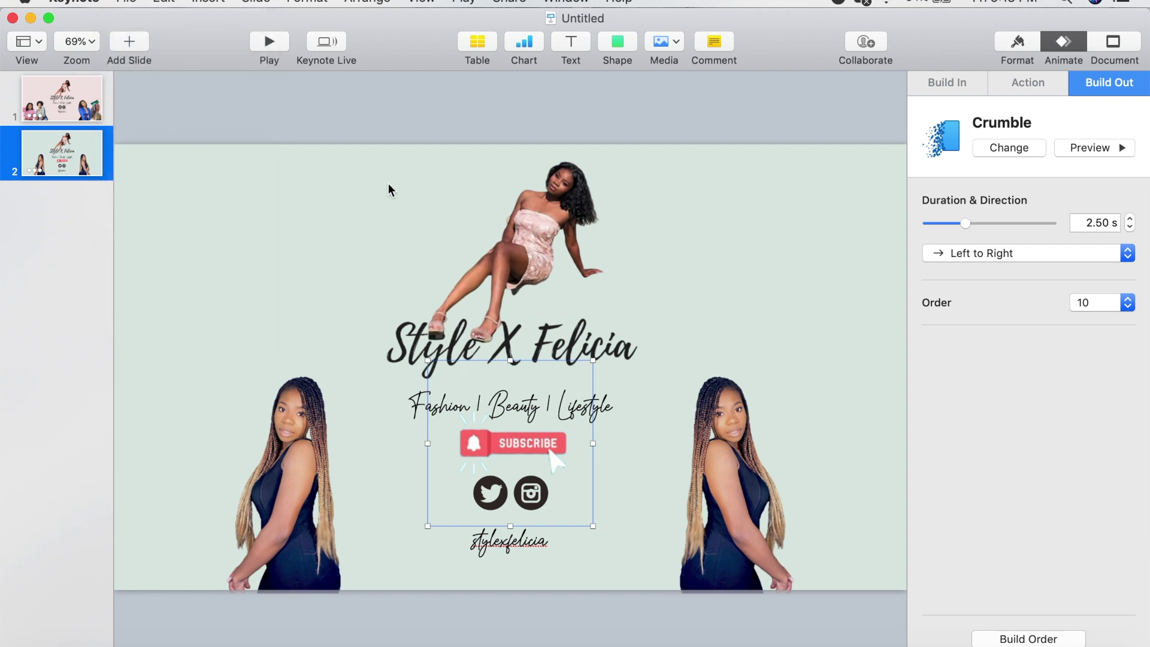
click(161, 3)
mouse_move(128, 9)
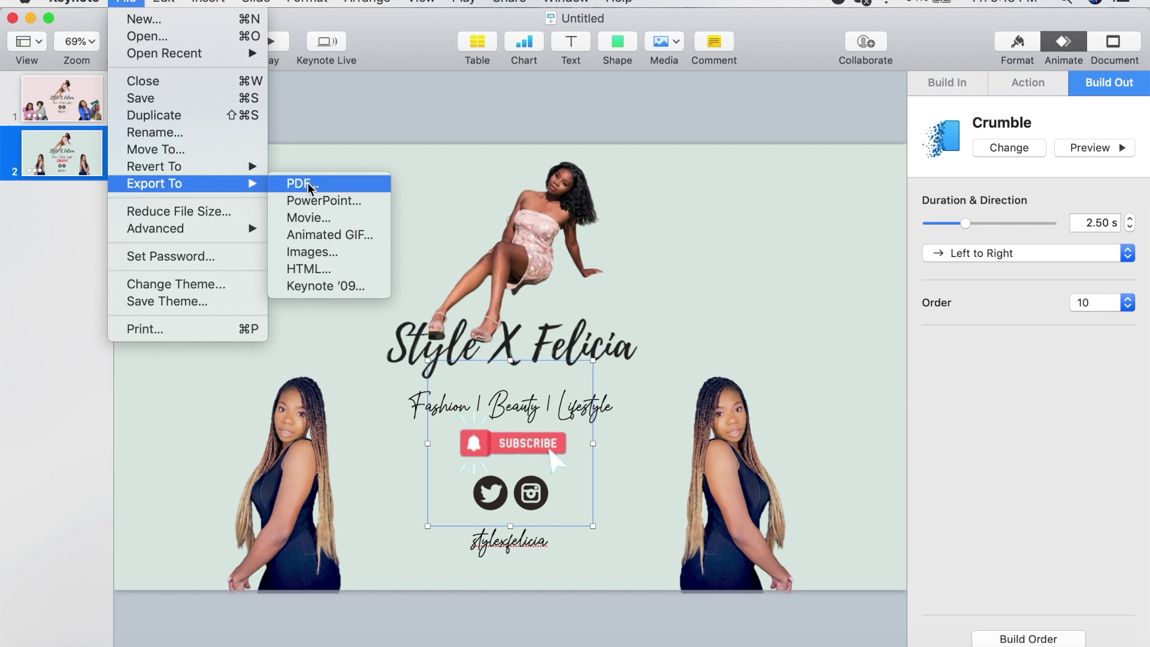
Set up a Movie export with 0 s slide and build delays at 1080p, then cancel.
click(307, 218)
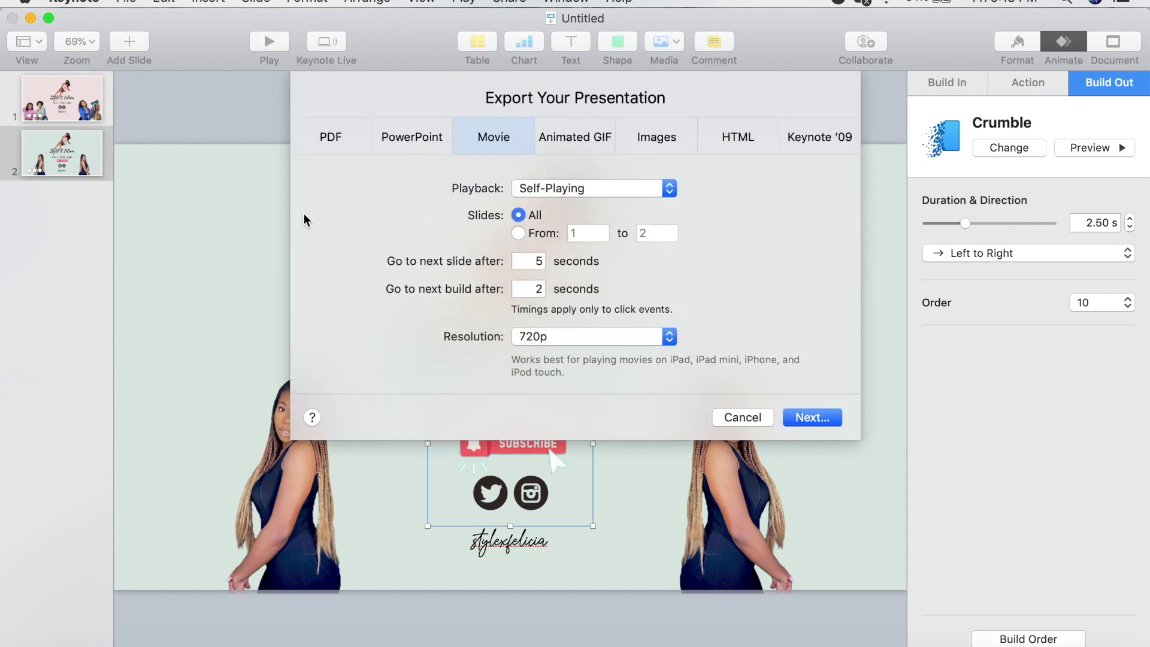
double_click(537, 261)
text(0)
double_click(544, 287)
text(0)
click(544, 333)
click(547, 353)
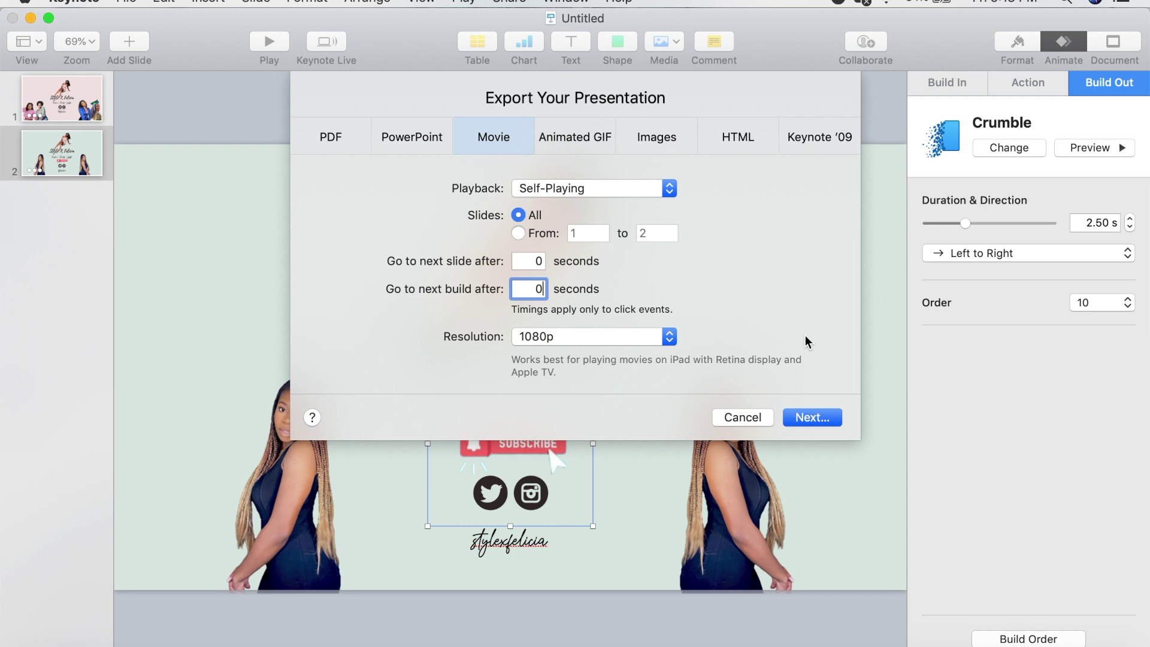
click(745, 415)
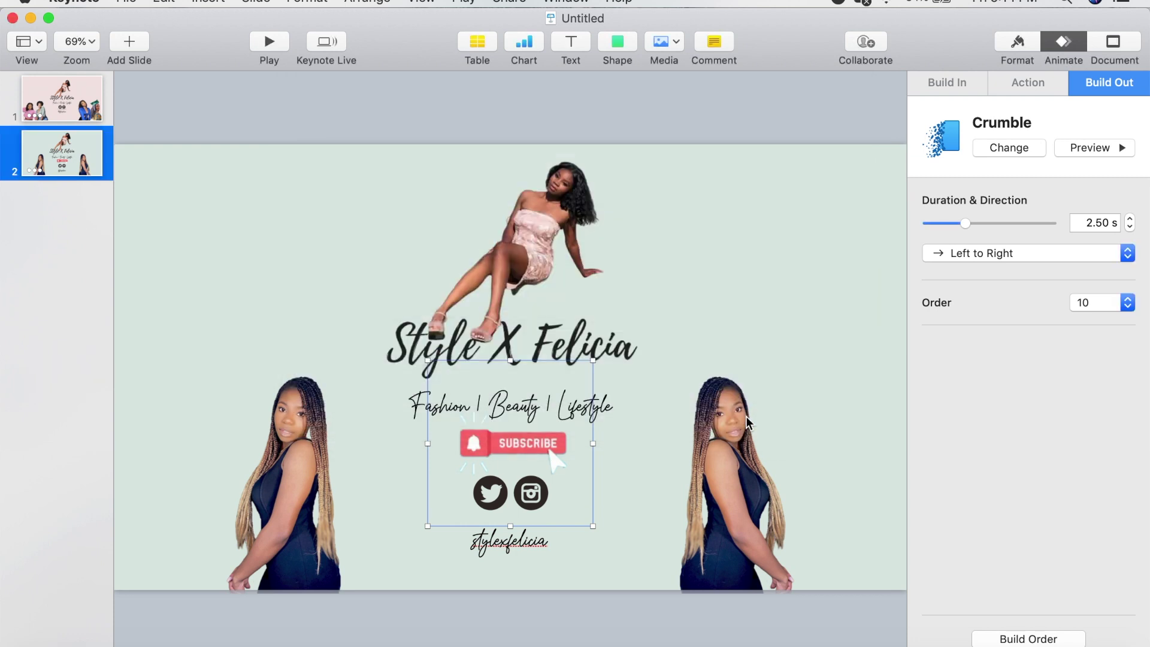